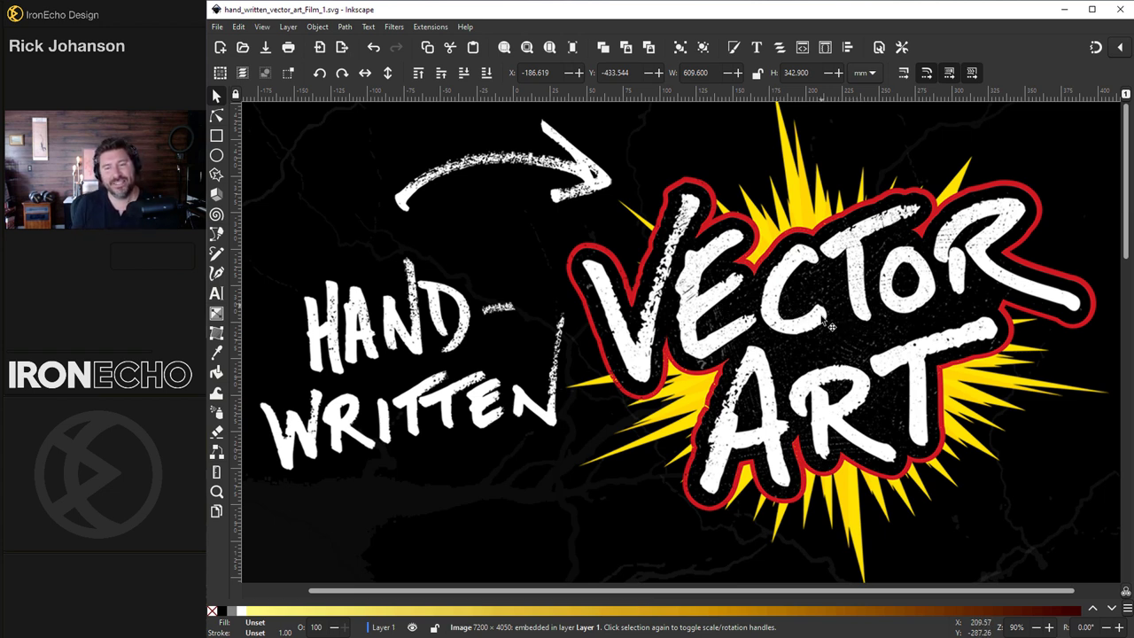
Scroll the canvas past the finished VECTOR ART example to reveal the blank white page.
scroll(866, 297, down, 10)
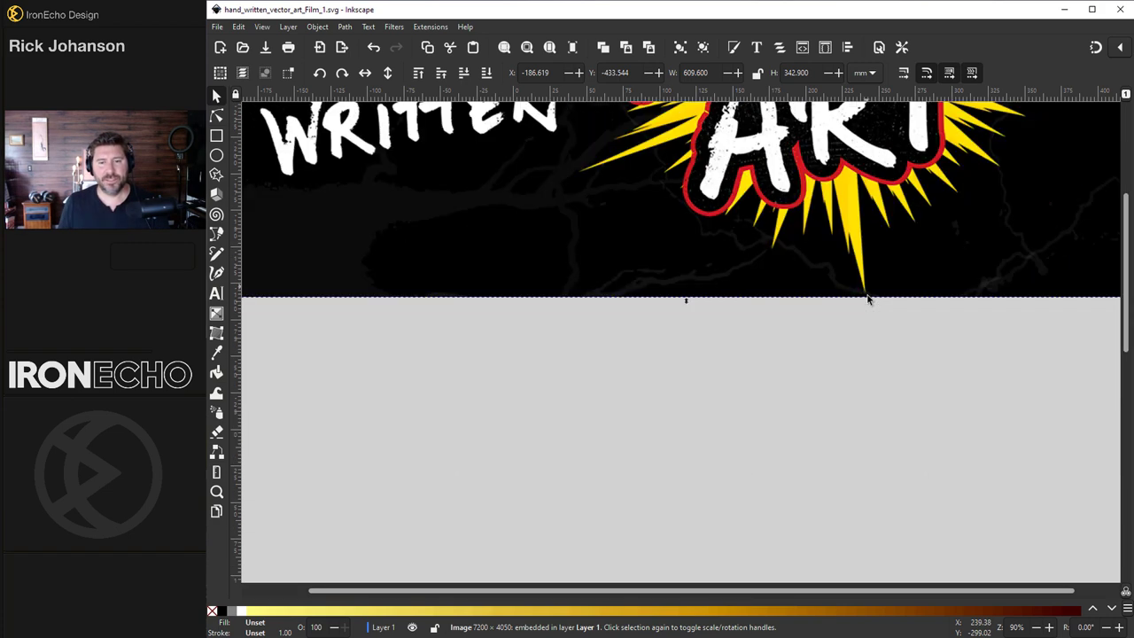
scroll(850, 306, up, 1)
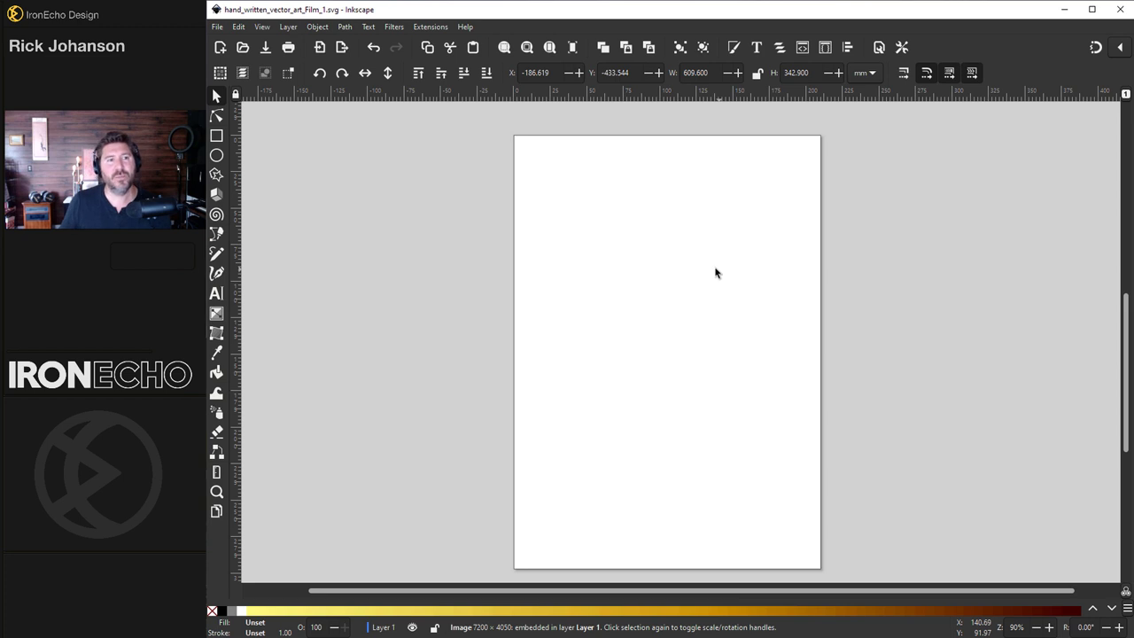
click(218, 27)
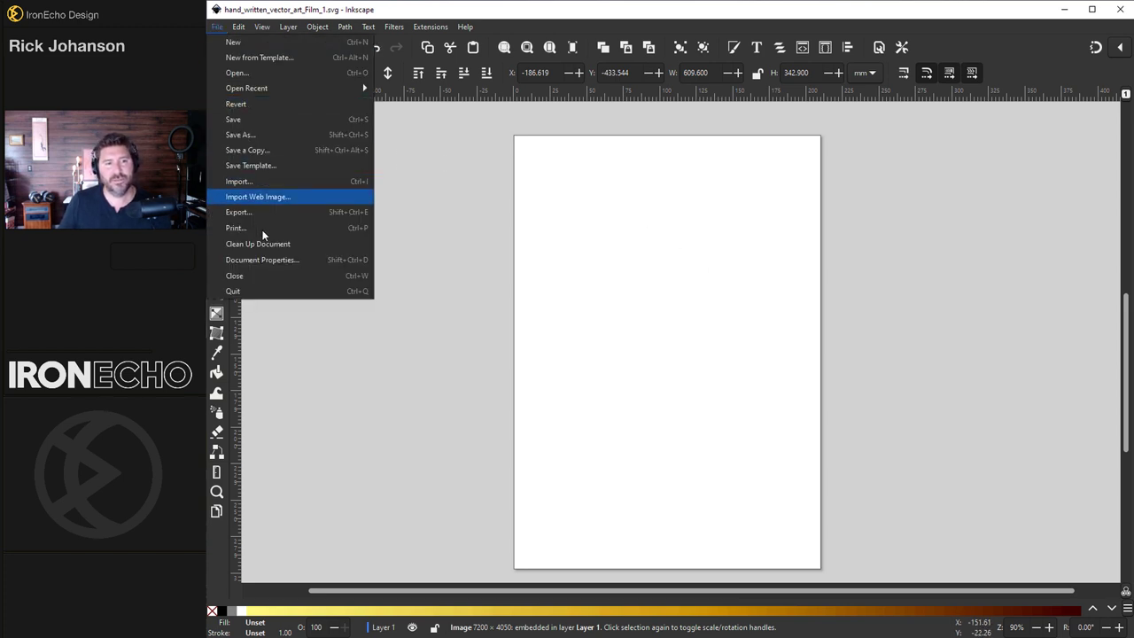
click(299, 259)
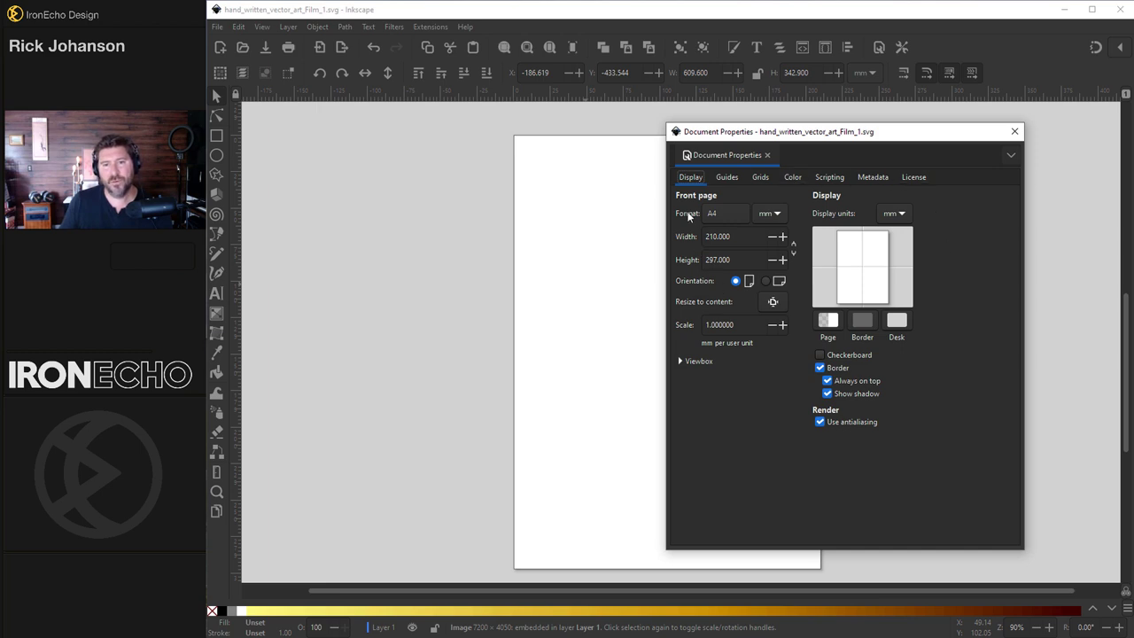
click(1014, 132)
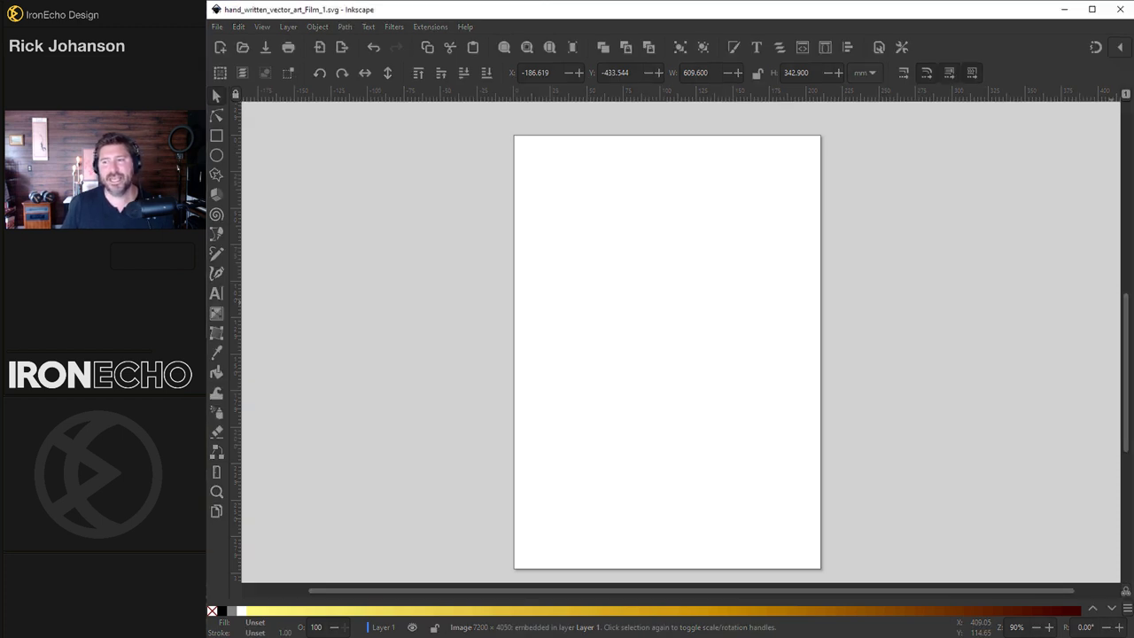
Embed the handwritten VECTOR ART sketch JPEG and zoom out to see the whole photo.
drag(685, 386, 684, 386)
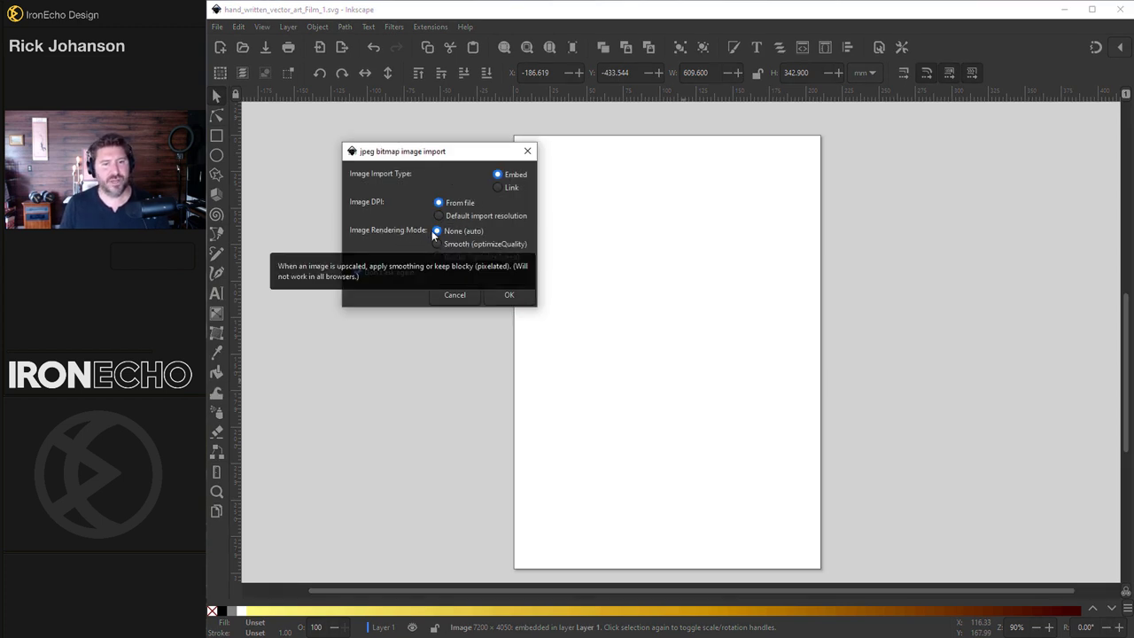
click(508, 294)
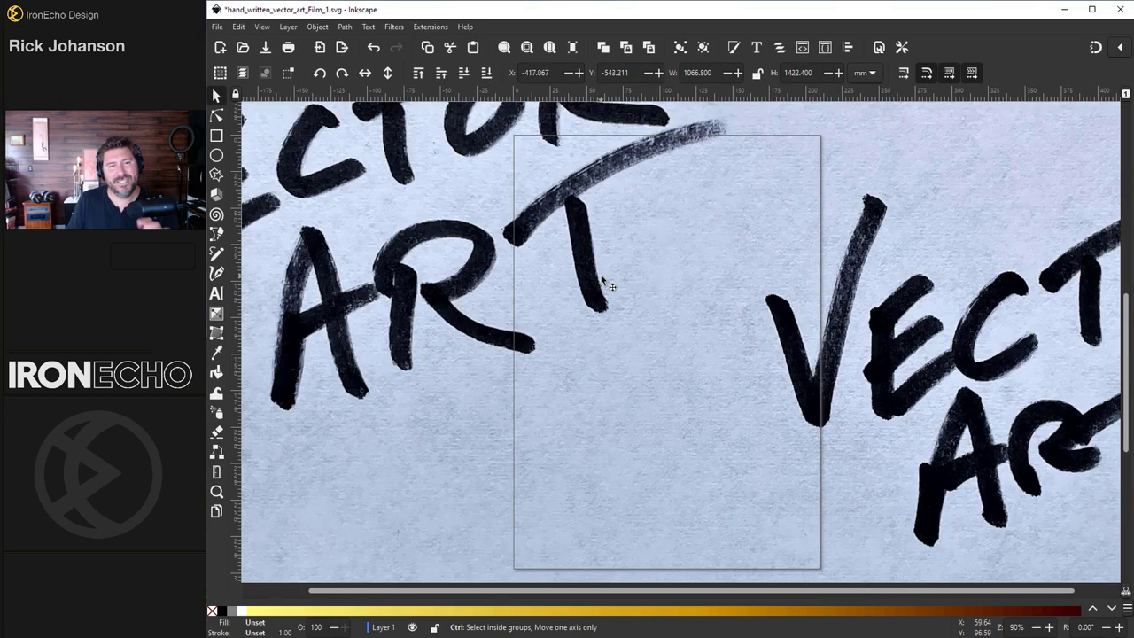
key(4)
click(634, 139)
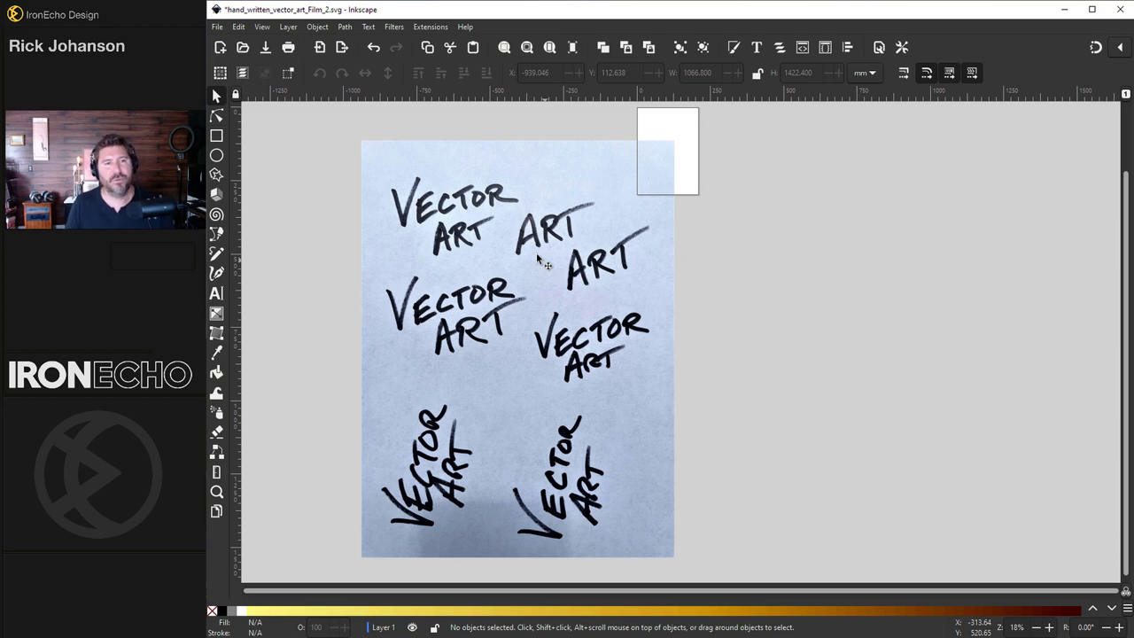
Trace the lettering photo with Trace Bitmap, with smooth corners lowered to 0.10.
click(345, 27)
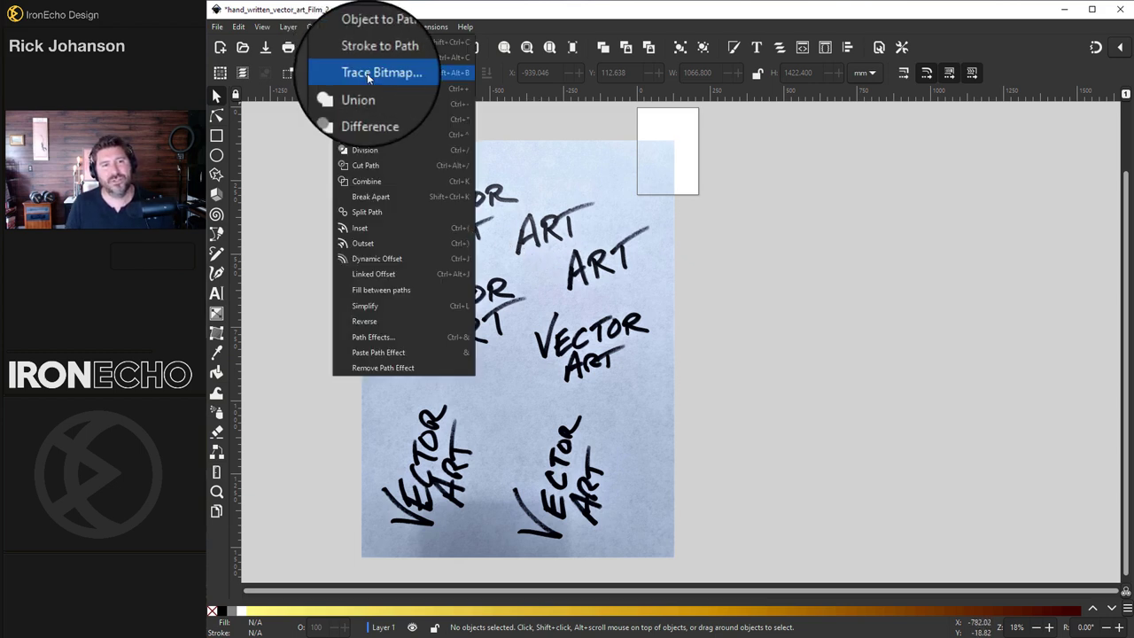
click(368, 78)
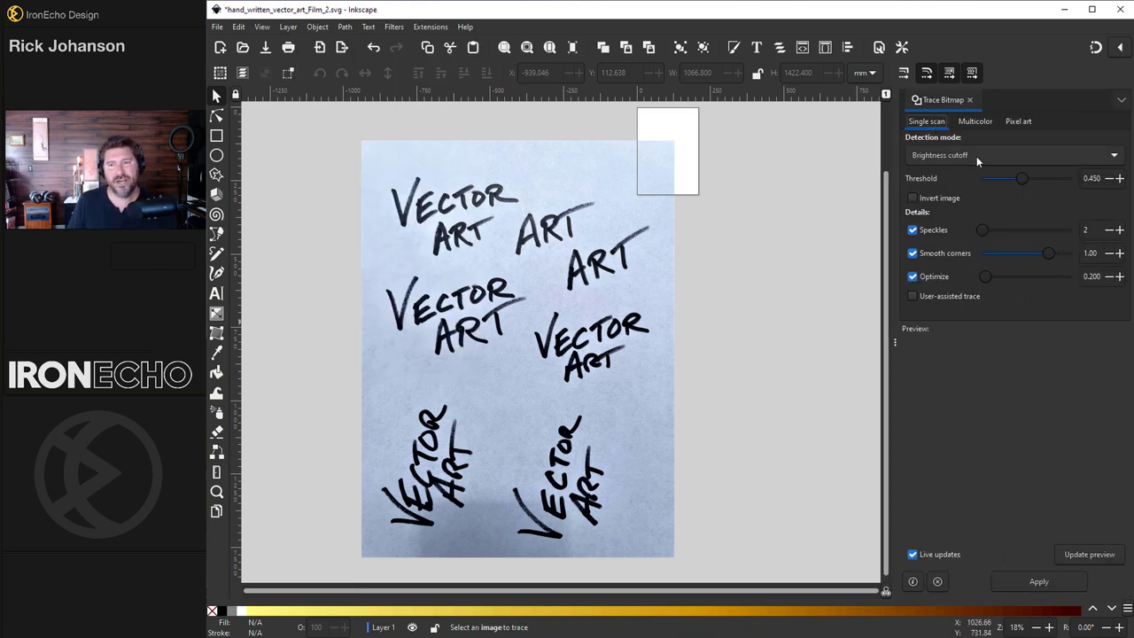
click(611, 255)
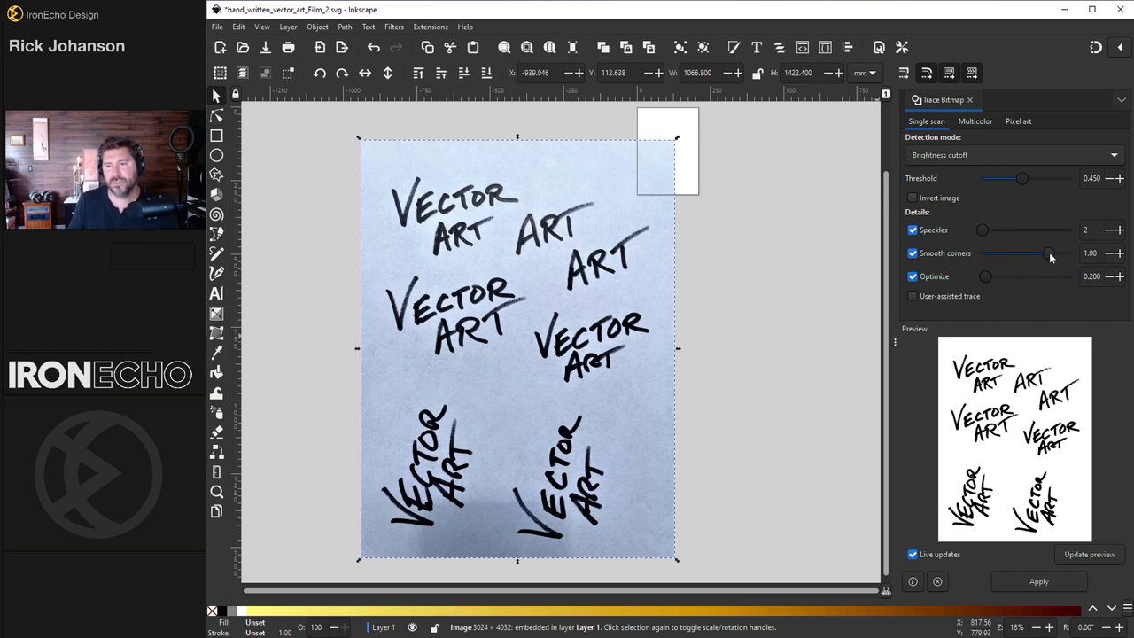
drag(1049, 256, 988, 254)
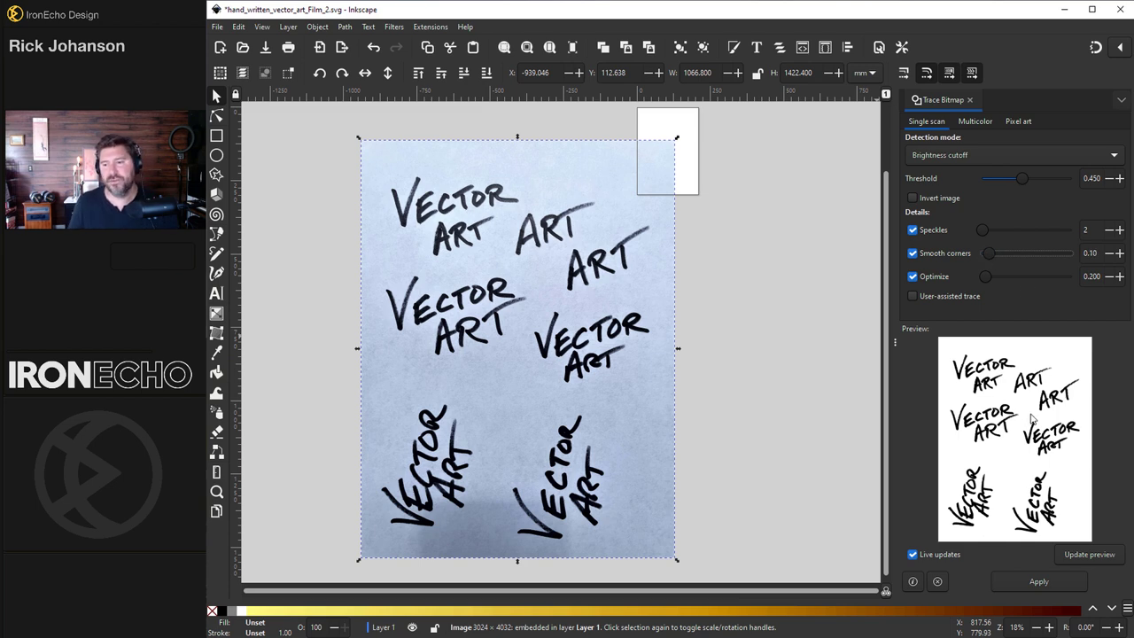
click(1074, 578)
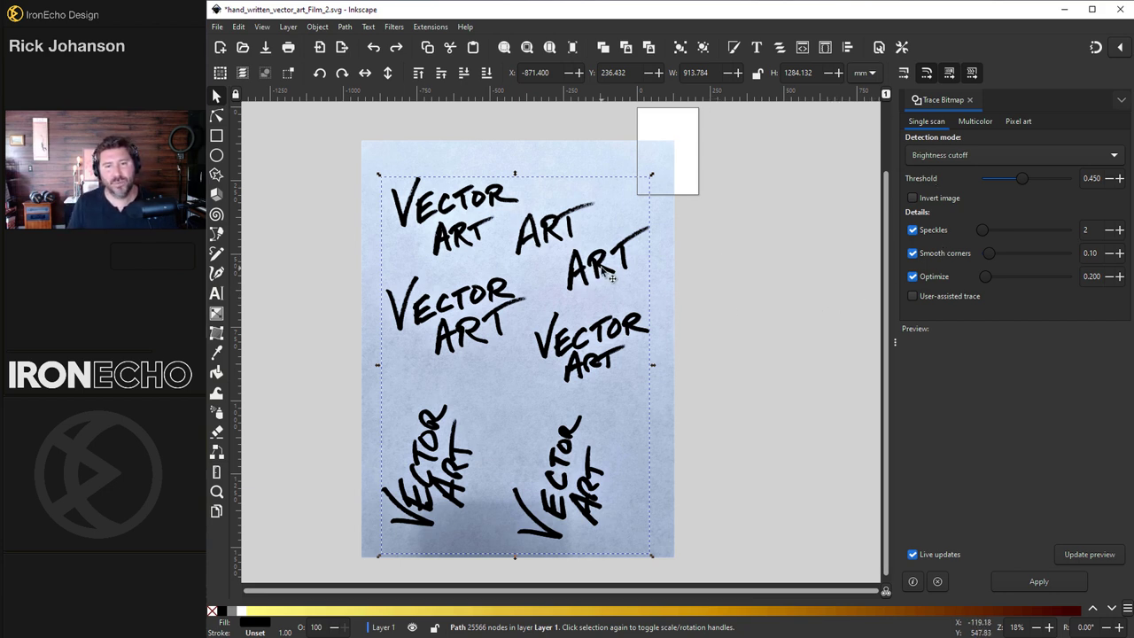
Delete the original photo and move the traced lettering back into place.
drag(627, 278, 837, 271)
click(496, 317)
key(Delete)
mouse_move(750, 227)
mouse_down()
mouse_move(549, 245)
mouse_move(522, 239)
mouse_move(534, 217)
mouse_up()
Mark the middle V, right-hand ART and top VECTOR ART with yellow calligraphy strokes.
key(c)
mouse_move(349, 278)
mouse_down()
mouse_move(381, 332)
mouse_move(413, 283)
mouse_up()
drag(635, 253, 554, 281)
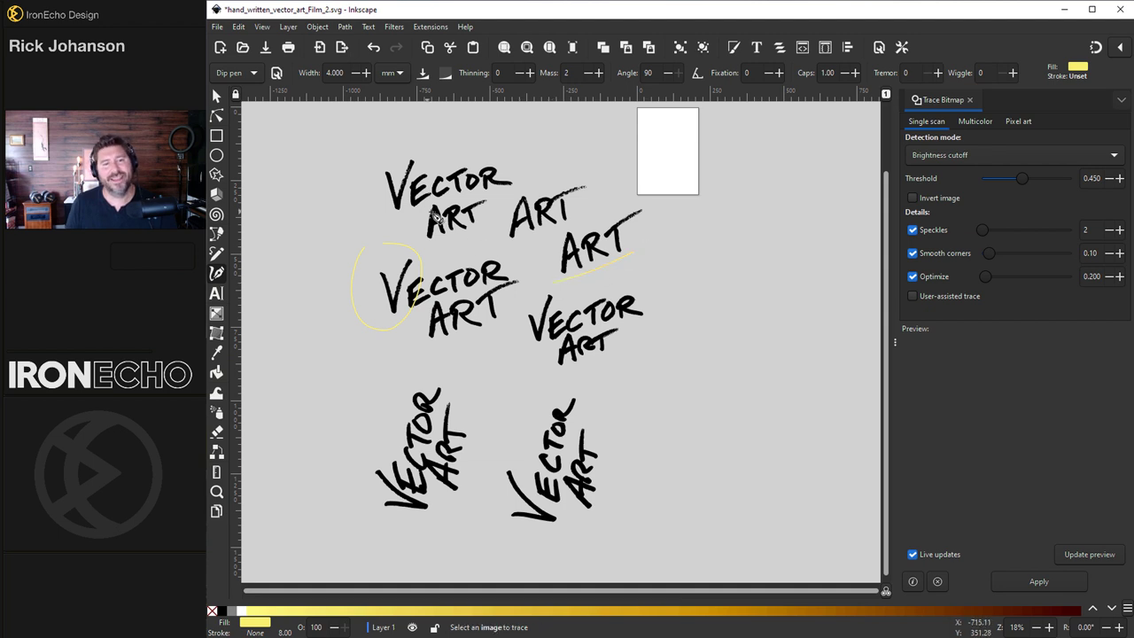
mouse_move(524, 159)
mouse_down()
mouse_move(423, 168)
mouse_move(459, 224)
mouse_move(522, 162)
mouse_up()
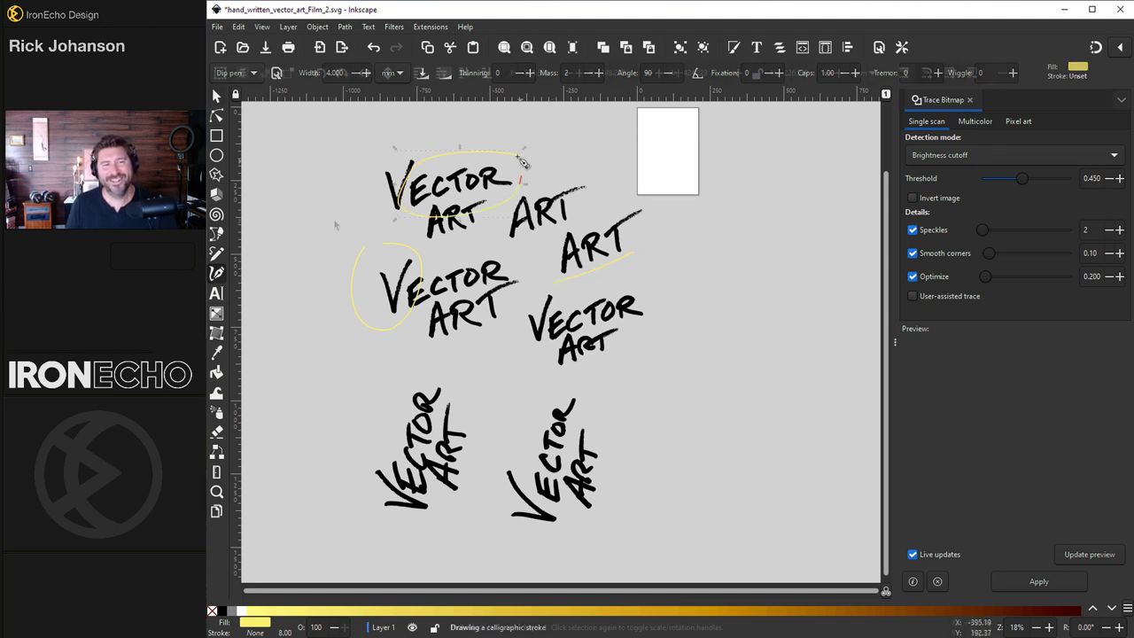
Select all the nodes of the traced V's left and right strokes.
key(s)
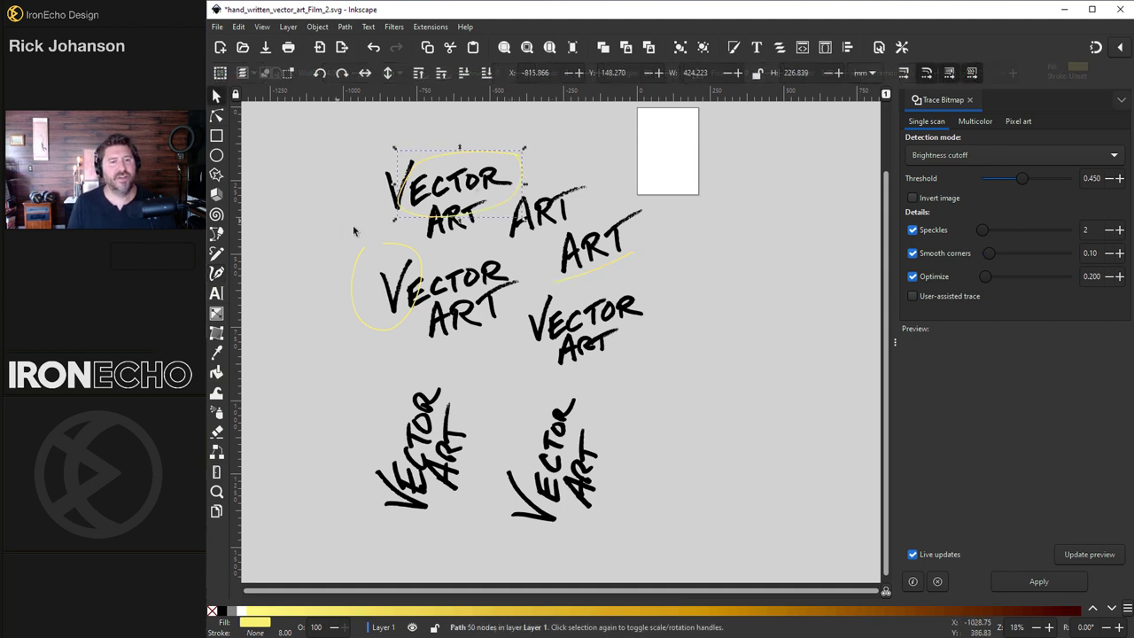
click(403, 308)
key(n)
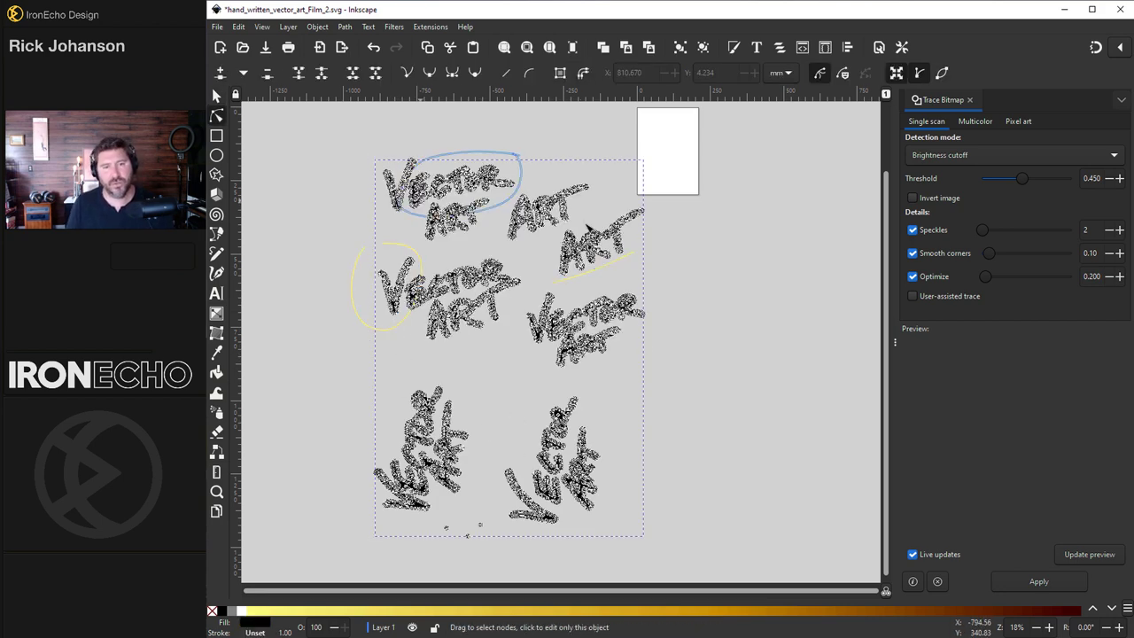
scroll(391, 281, up, 6)
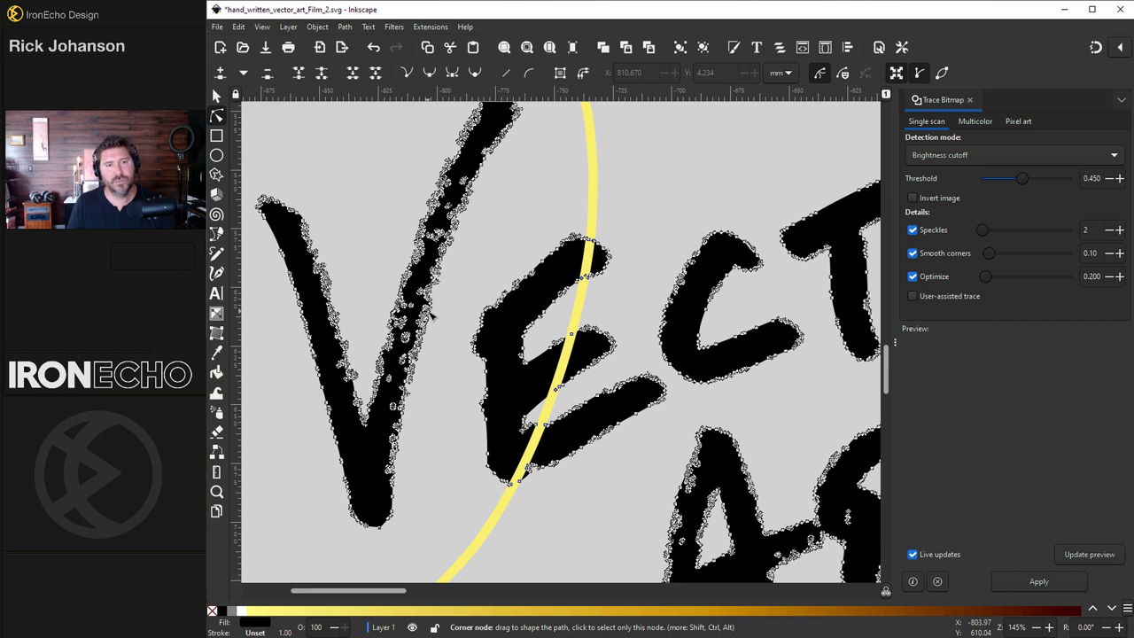
scroll(317, 274, up, 1)
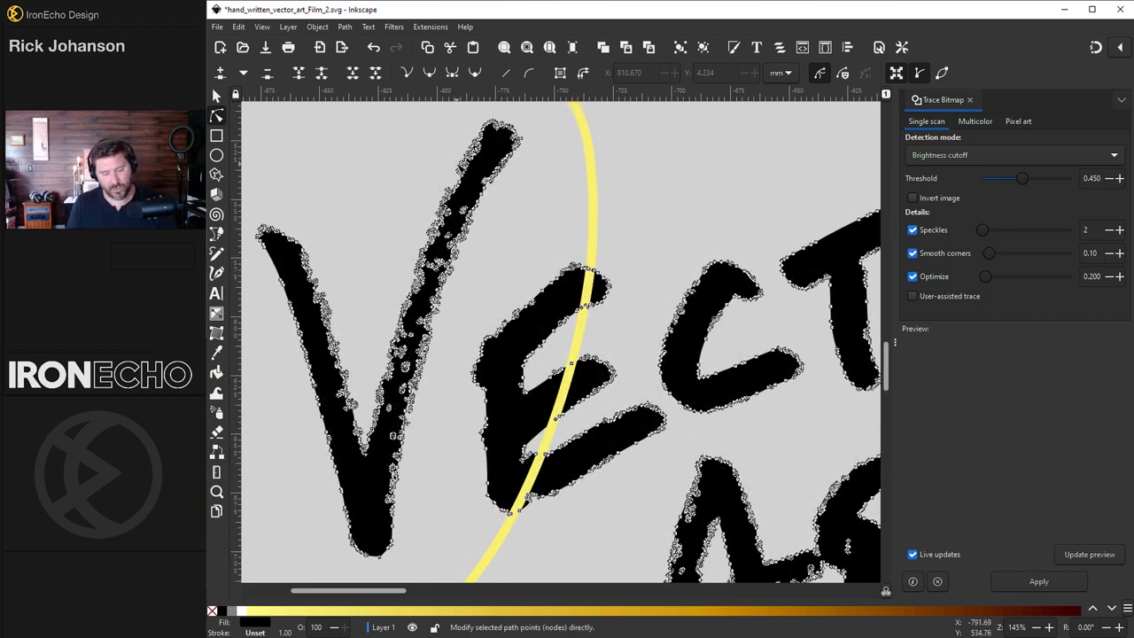
mouse_move(424, 115)
mouse_down()
mouse_move(514, 172)
mouse_move(557, 225)
mouse_up()
drag(395, 181, 498, 285)
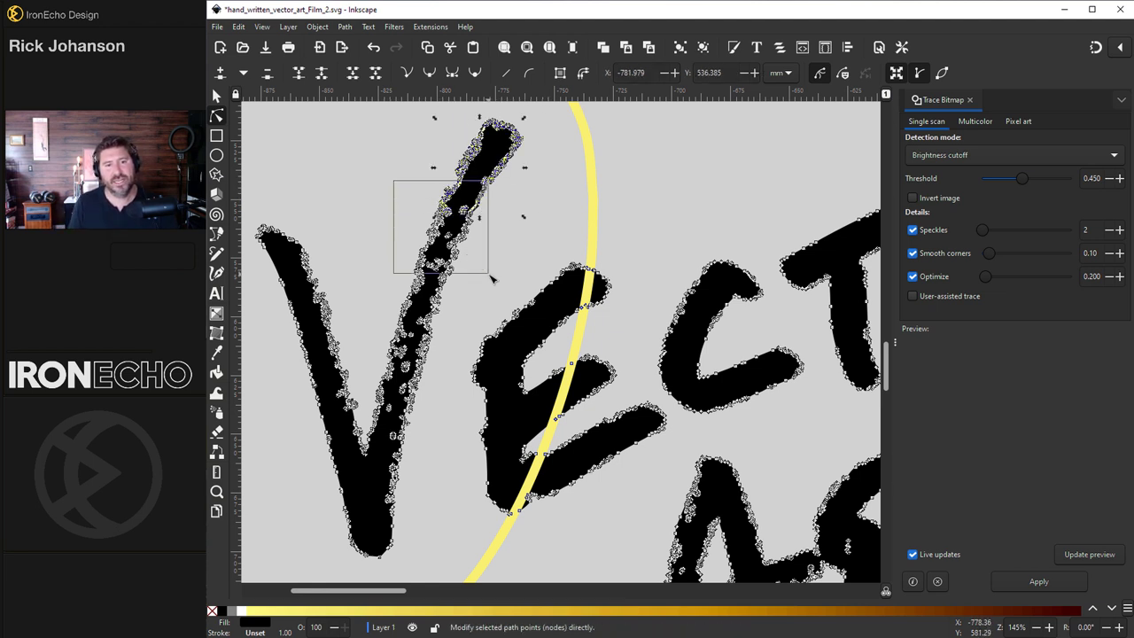
drag(372, 255, 478, 350)
drag(368, 306, 446, 420)
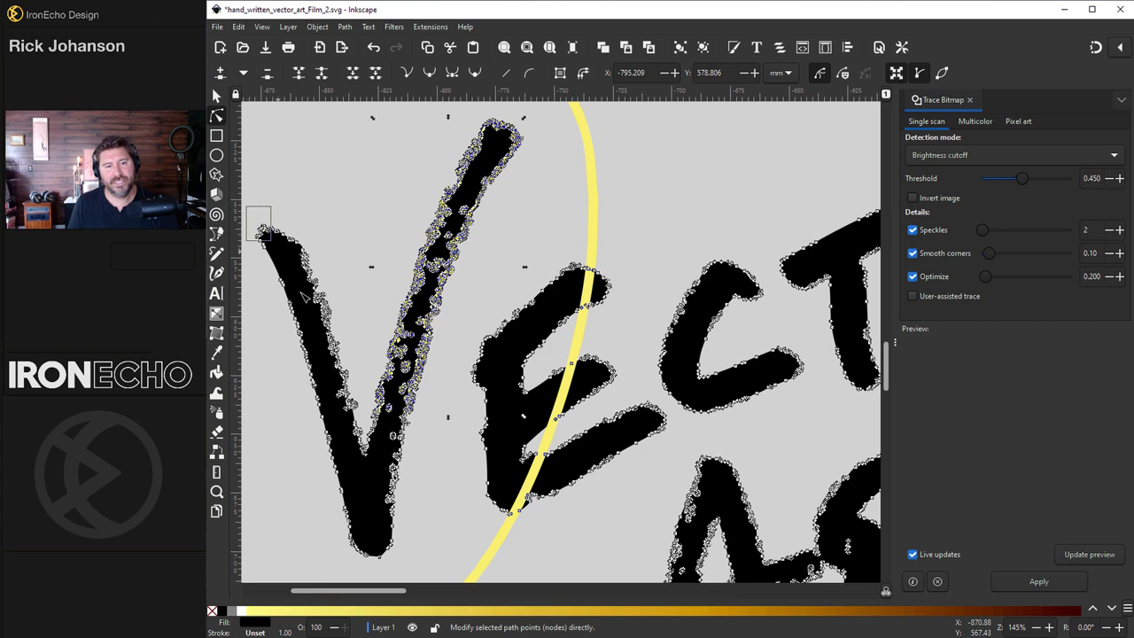
drag(245, 207, 440, 574)
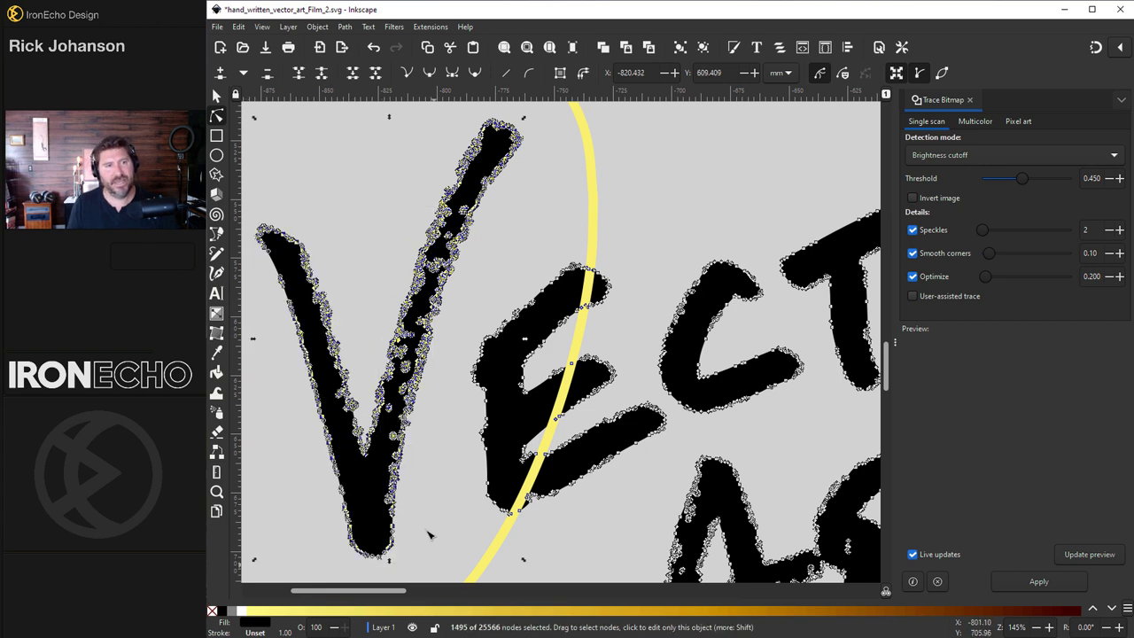
Copy the selected V and paste it at the lower left of the drawing.
click(239, 28)
click(257, 108)
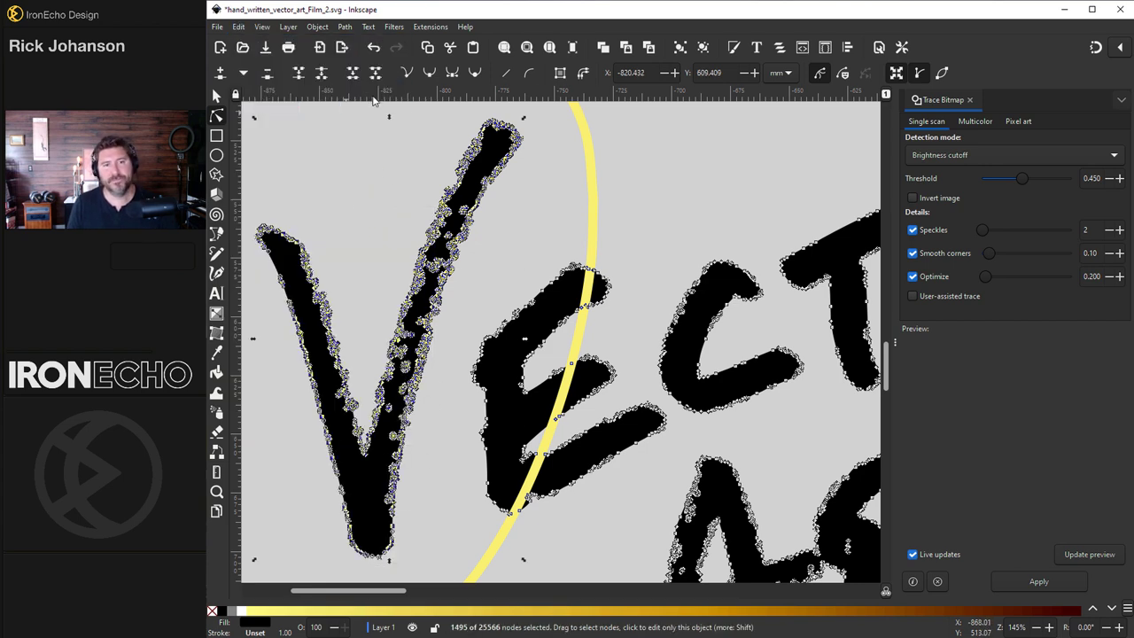
key(5)
key(Escape)
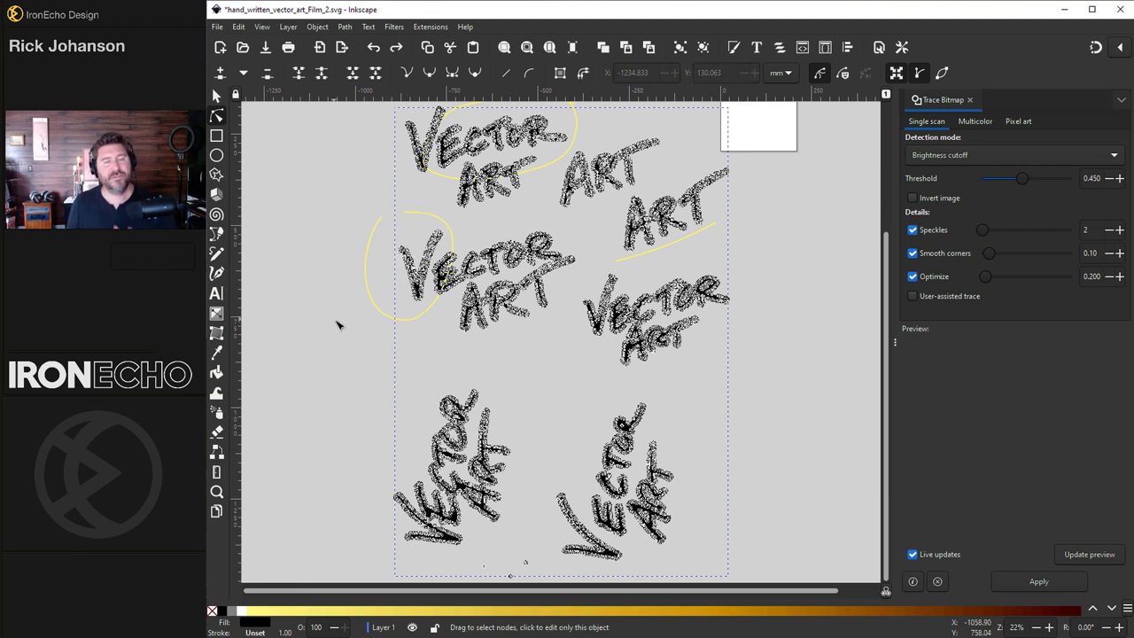
click(336, 324)
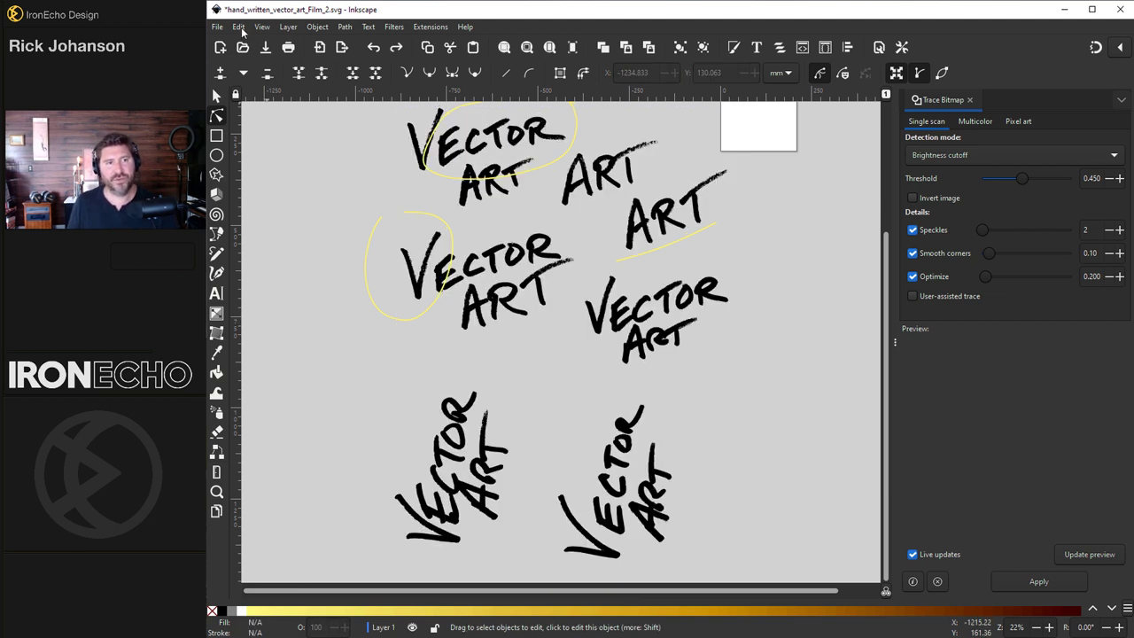
click(239, 27)
click(261, 122)
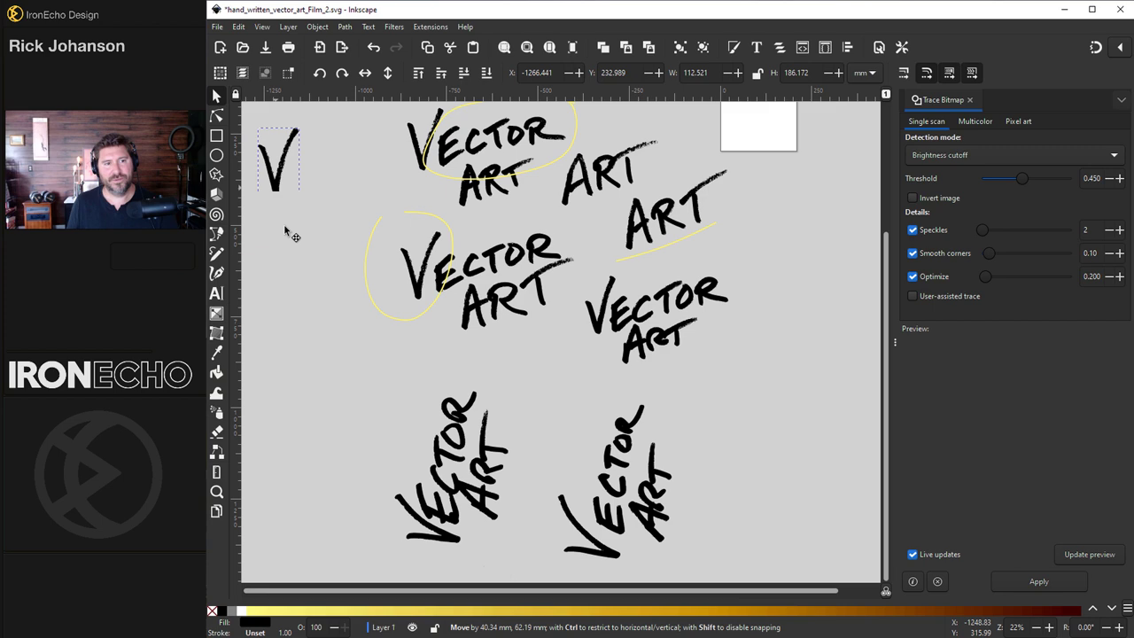
drag(286, 232, 326, 422)
Select all the nodes of the underlined ART lettering and copy them.
click(650, 238)
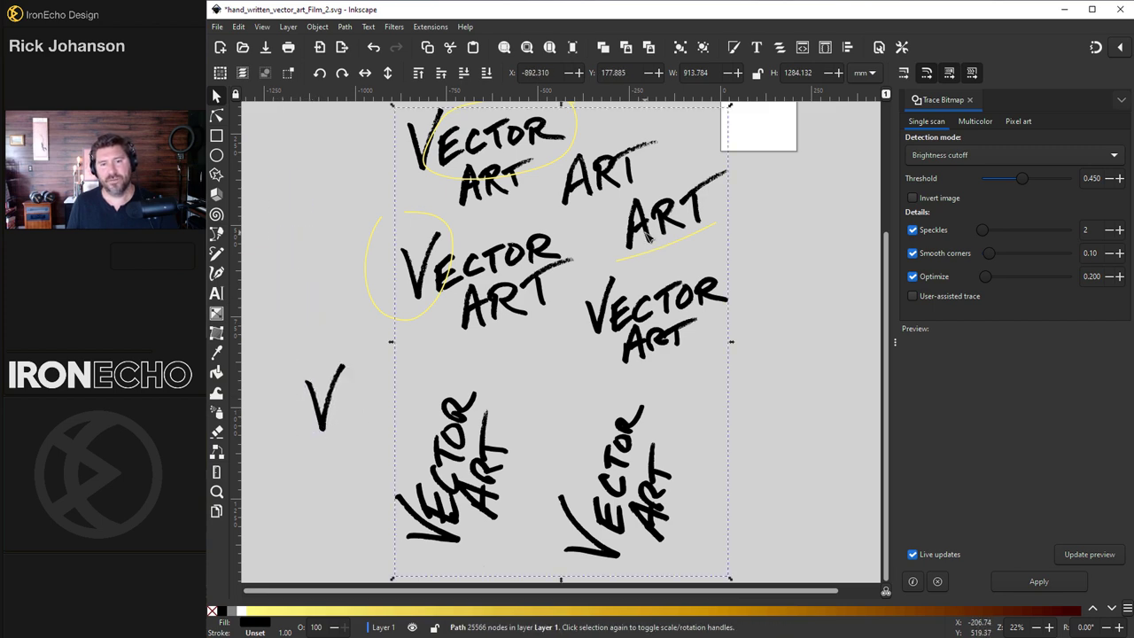
key(n)
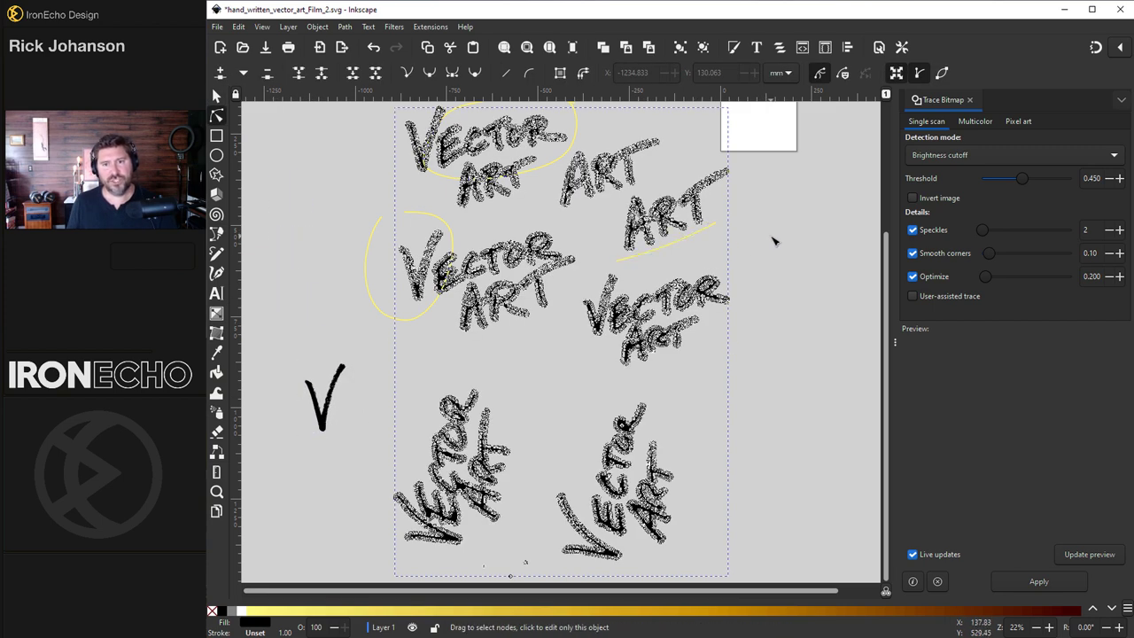
drag(772, 240, 663, 176)
drag(719, 257, 652, 193)
drag(678, 271, 649, 192)
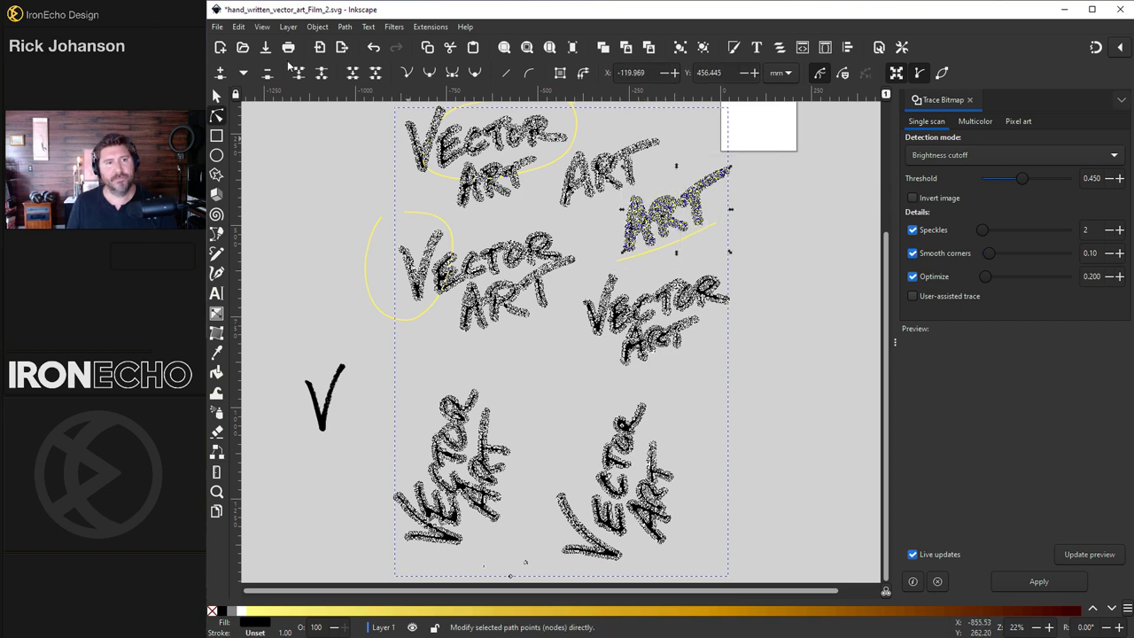
click(238, 27)
click(325, 198)
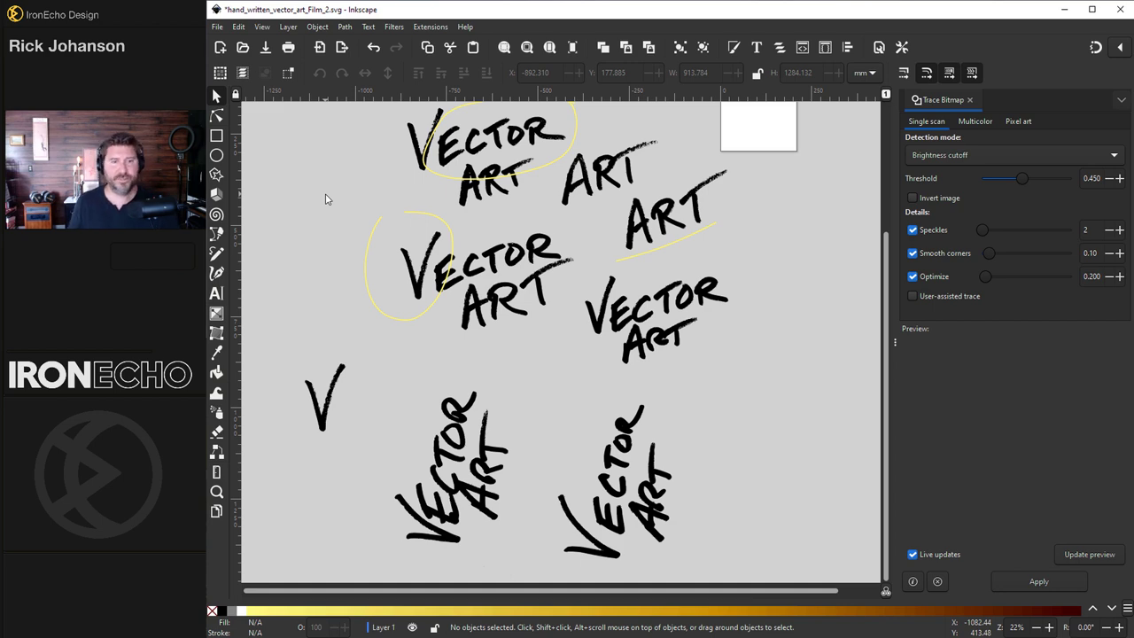
Paste ART beneath the lone V and ECTOR beside it to spell VECTOR ART.
click(238, 27)
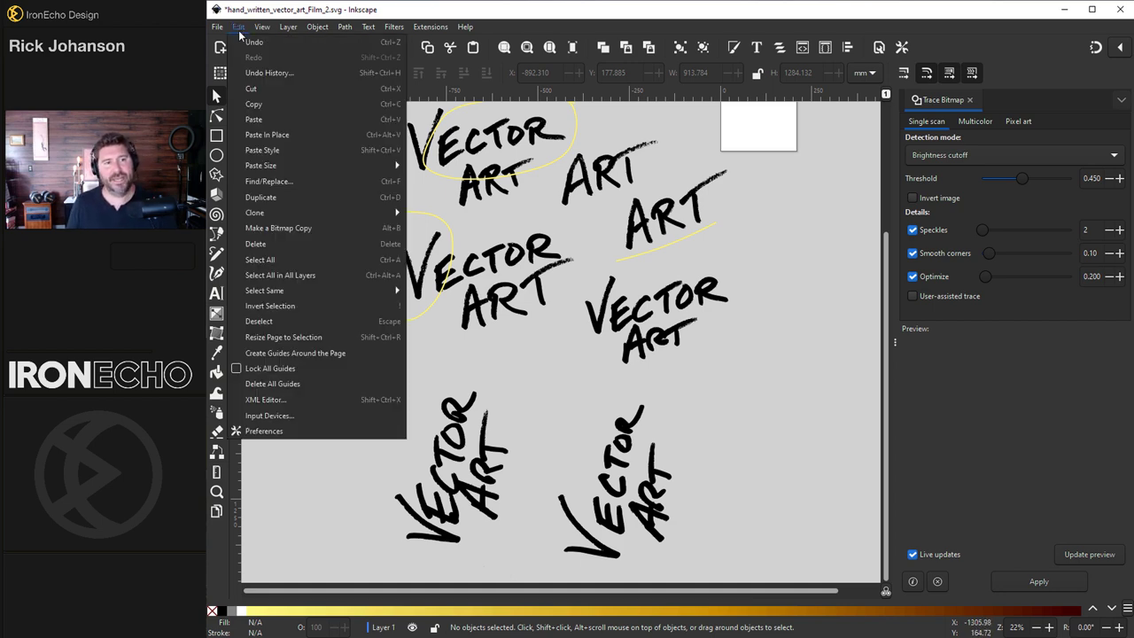
click(257, 116)
drag(285, 131, 346, 484)
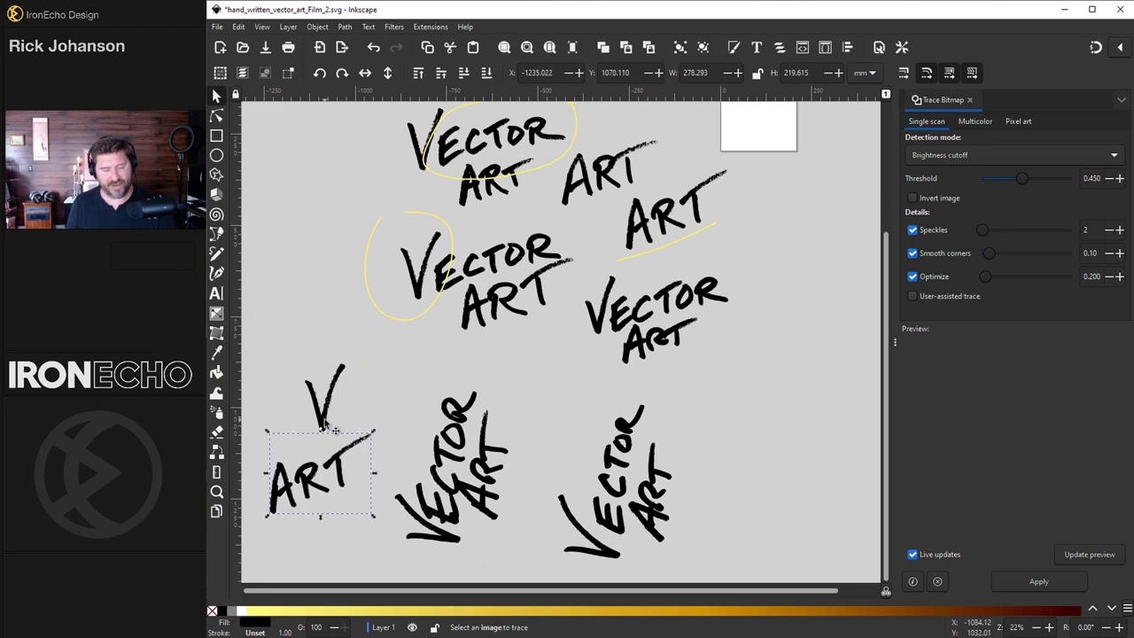
drag(323, 399, 269, 398)
click(346, 307)
click(239, 27)
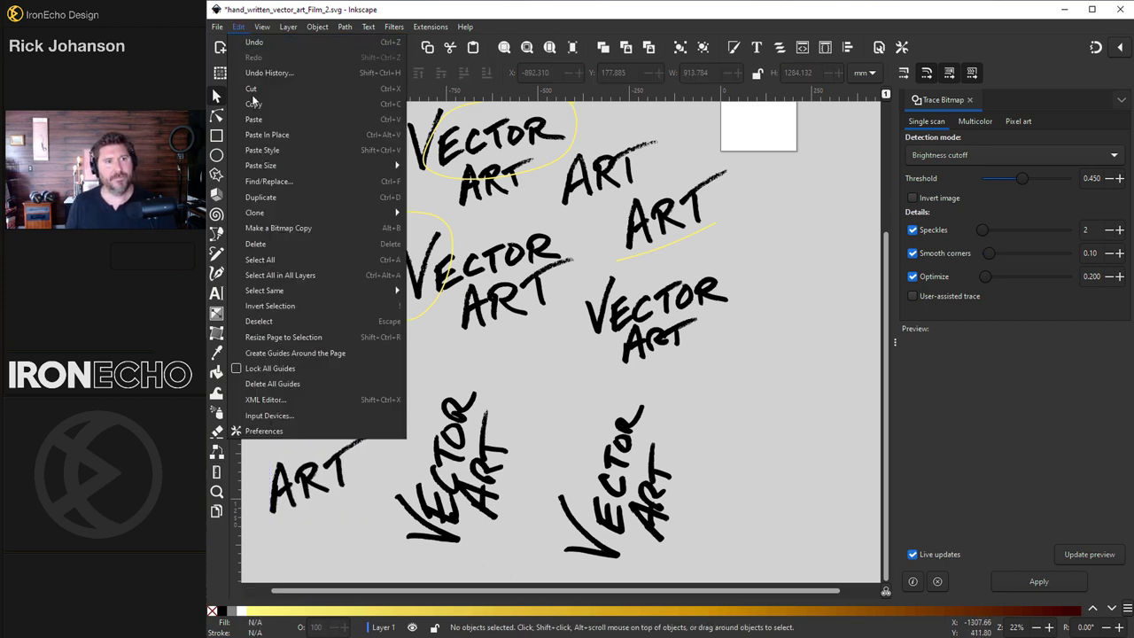
click(257, 116)
drag(344, 119, 356, 354)
click(387, 387)
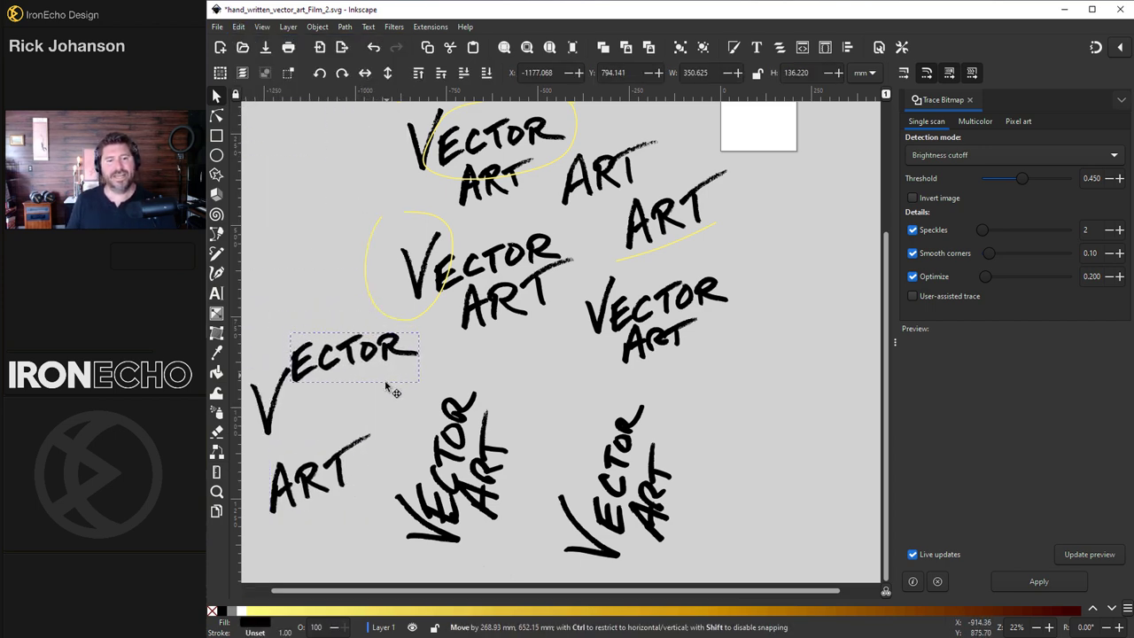
Add a diagonal guide across the new lettering at a shallow slant.
scroll(399, 379, up, 2)
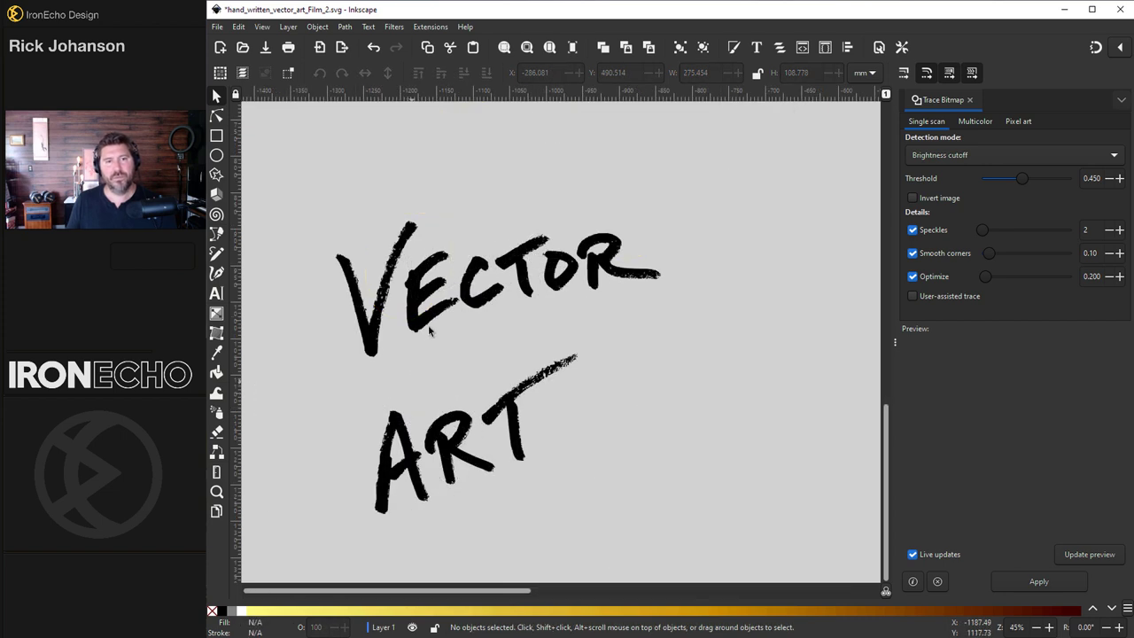
drag(407, 100, 706, 213)
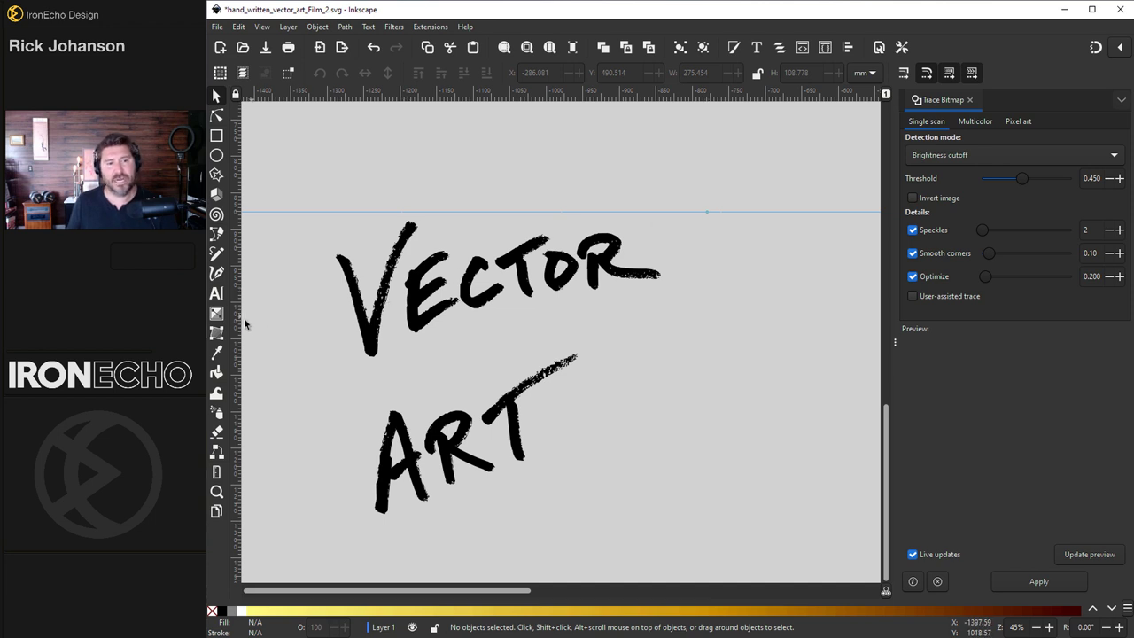
drag(239, 343, 695, 327)
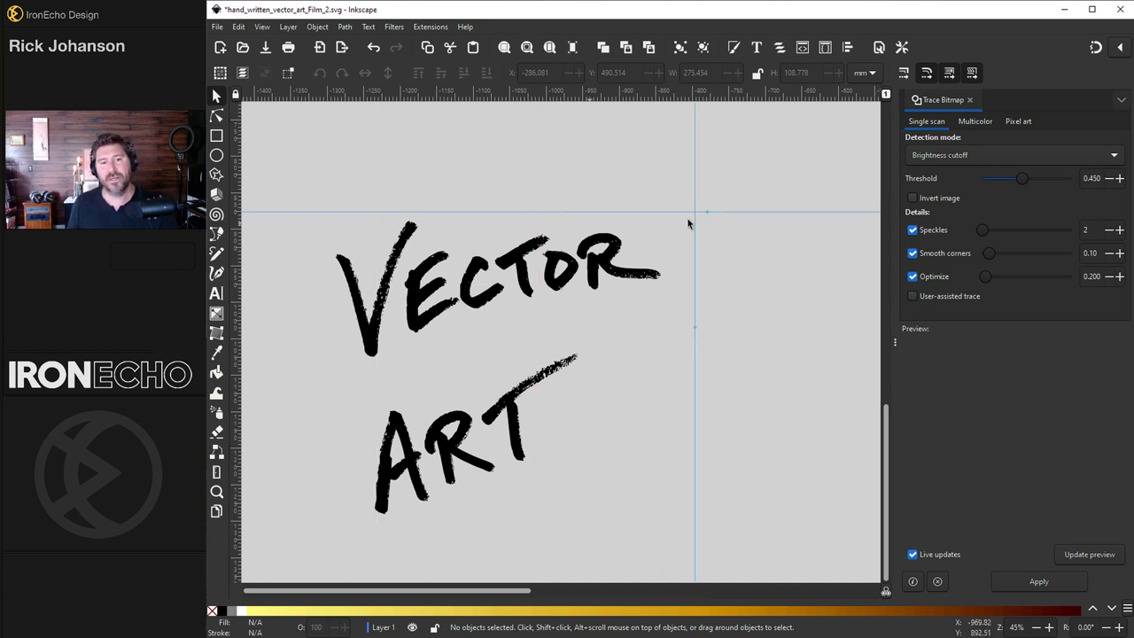
key(Delete)
key(Delete)
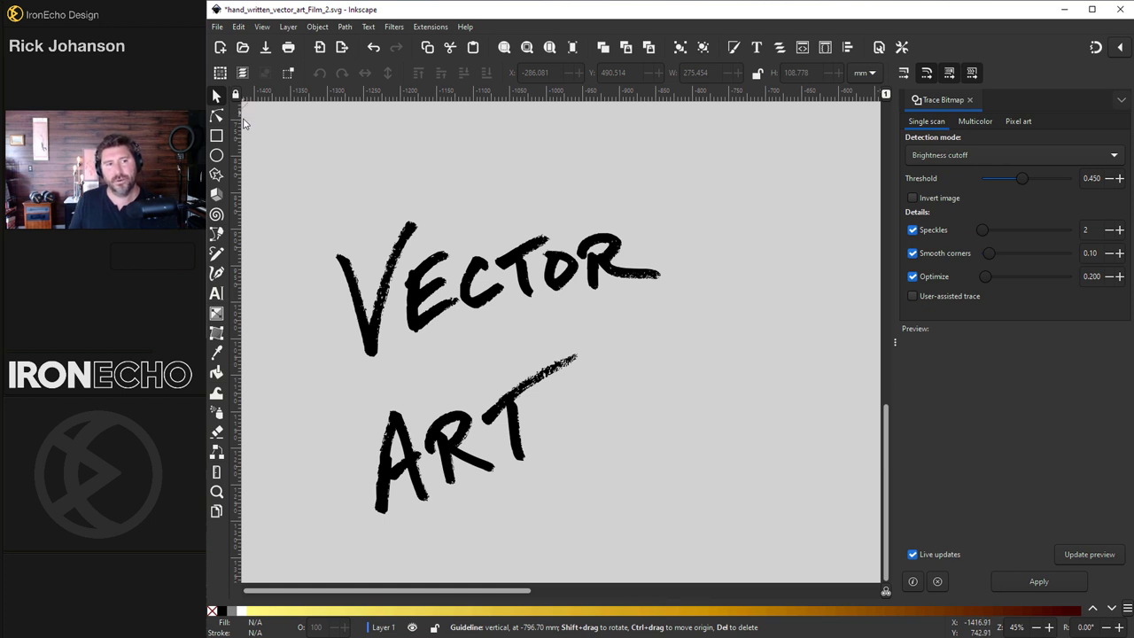
drag(244, 124, 518, 320)
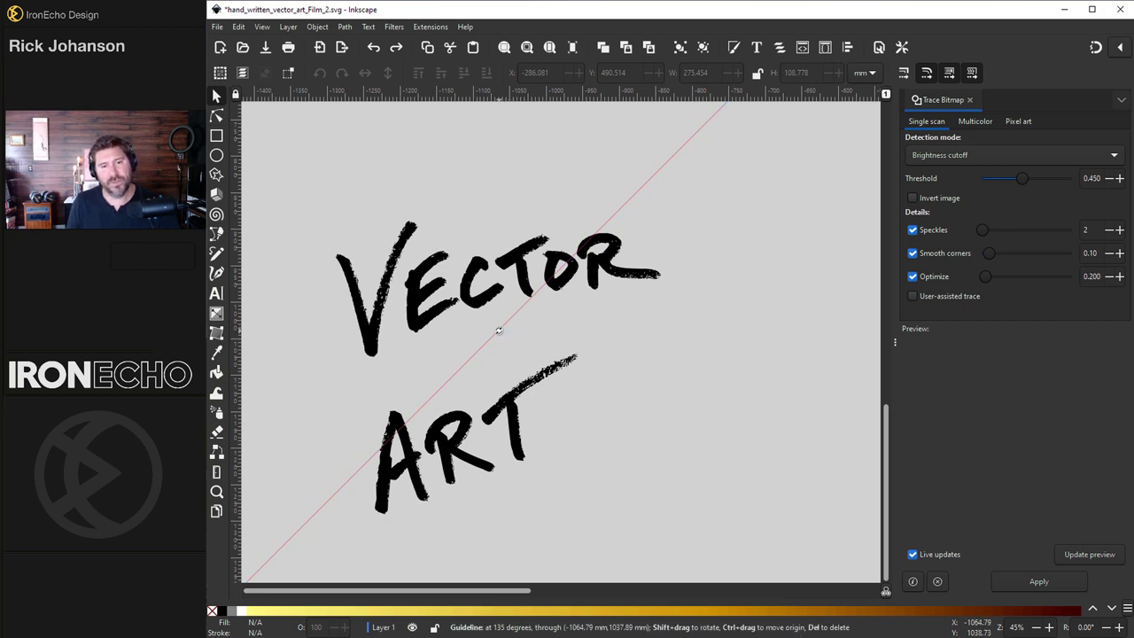
drag(499, 330, 463, 339)
Align ECTOR and V along the slanted guide, then raise and resize ART beneath them.
drag(440, 314, 450, 322)
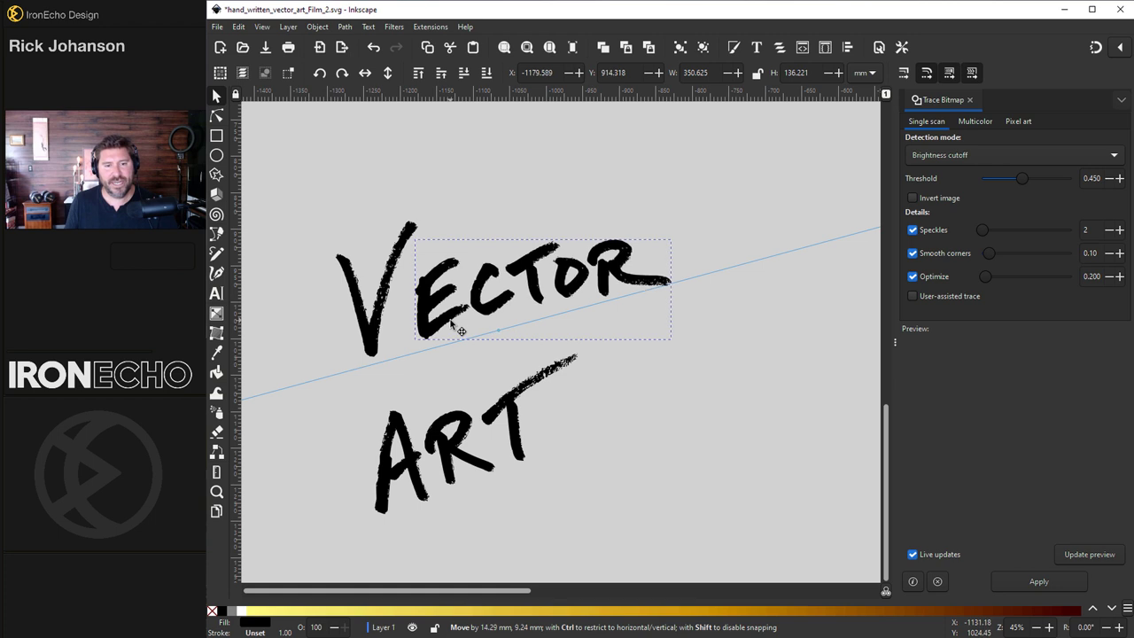
click(481, 331)
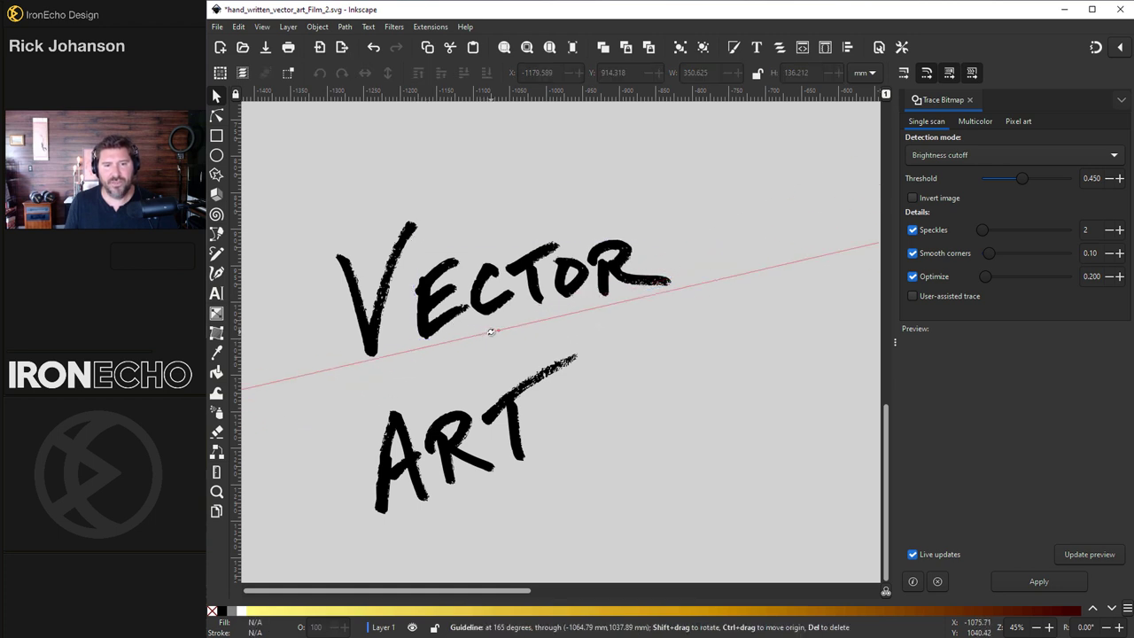
click(493, 319)
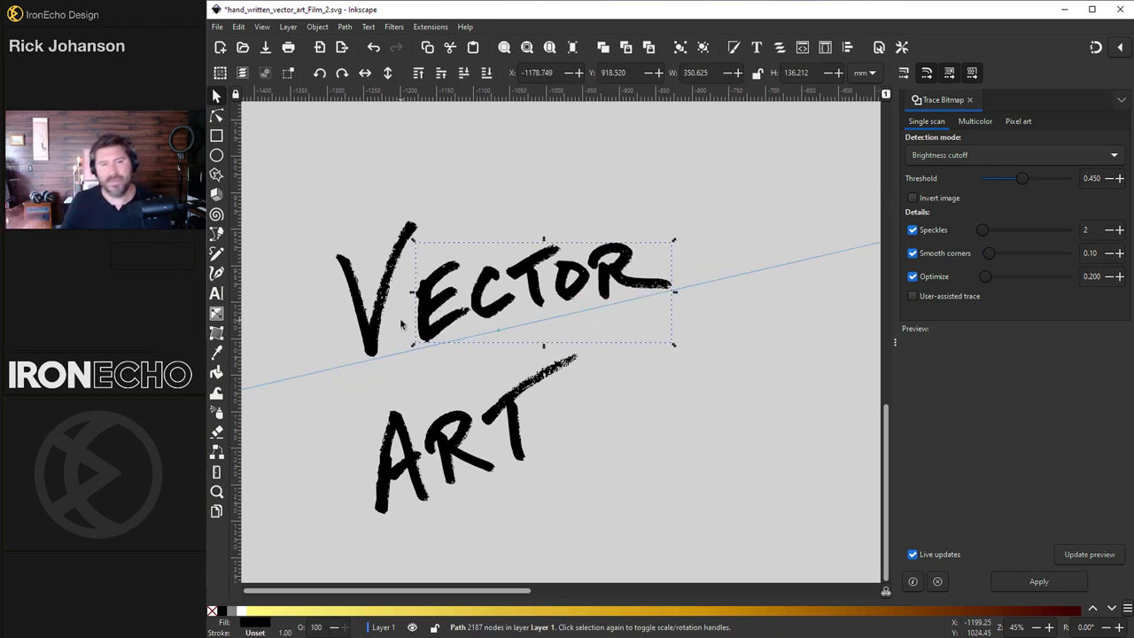
mouse_move(383, 347)
mouse_down()
mouse_move(397, 336)
mouse_move(403, 353)
mouse_up()
drag(458, 465, 524, 396)
drag(646, 446, 642, 470)
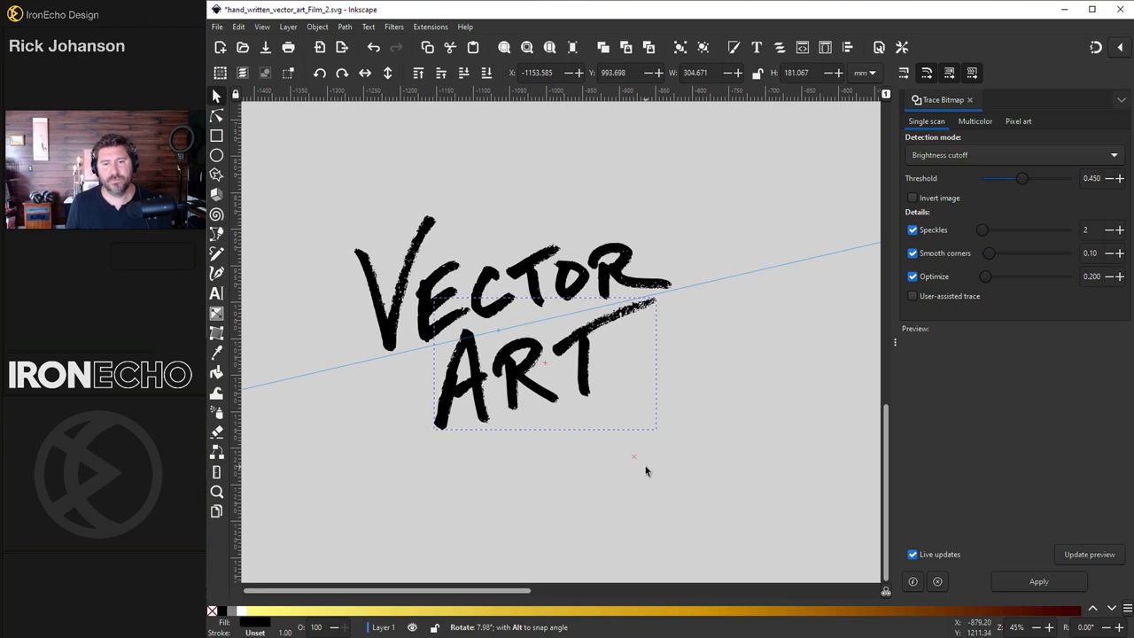
Combine the V, ECTOR and ART pieces into a single path.
key(Escape)
drag(286, 172, 762, 503)
click(345, 27)
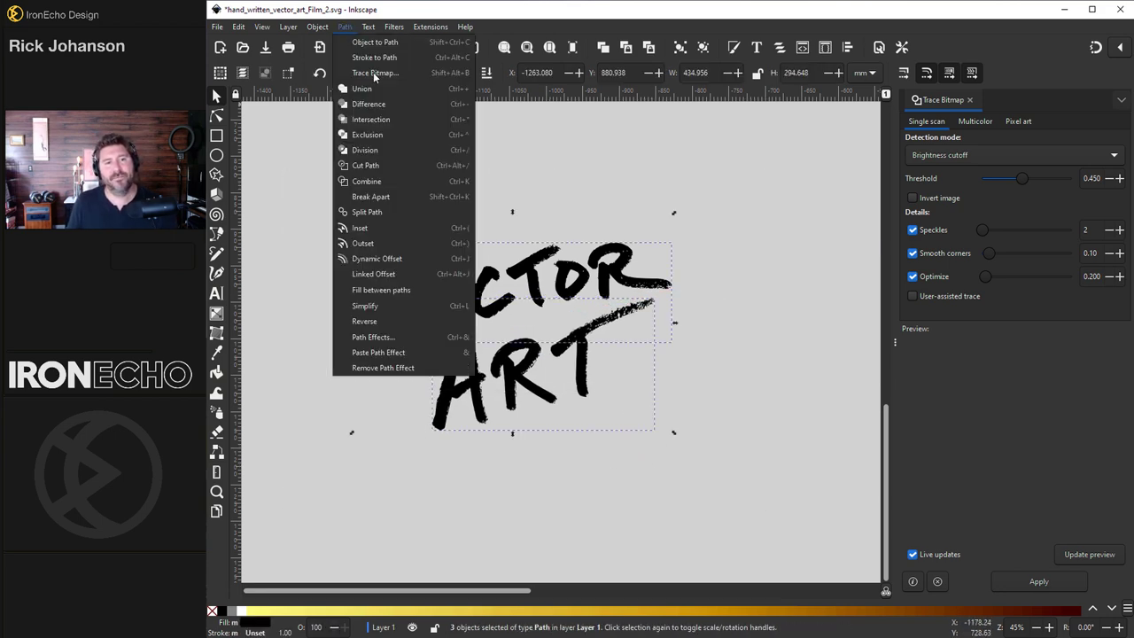
click(375, 183)
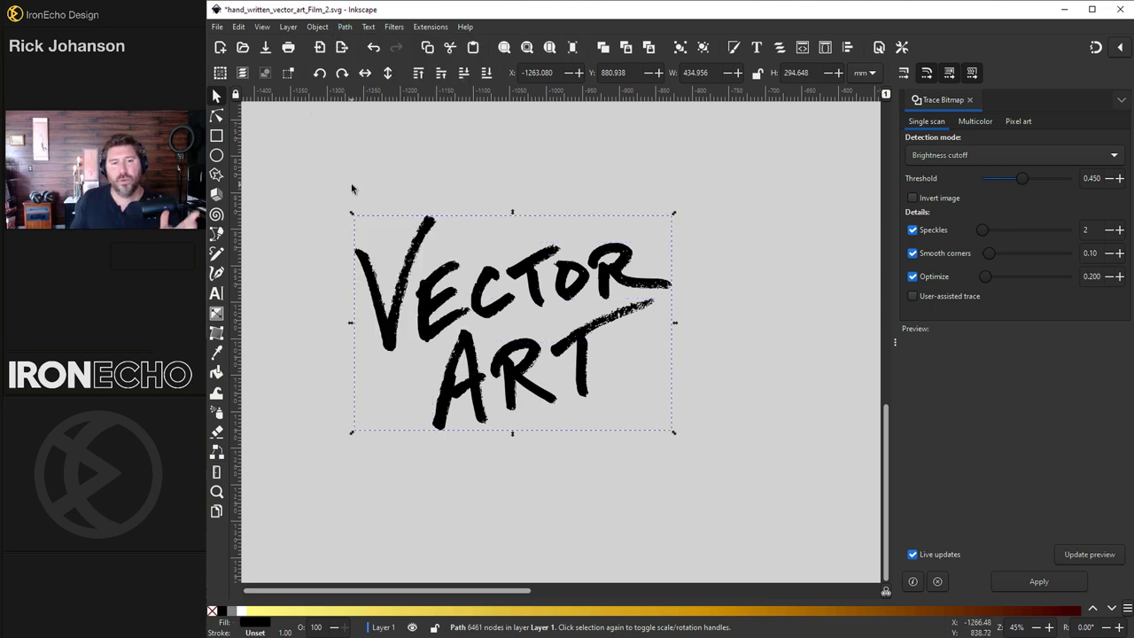
Fill the combined VECTOR ART lettering white.
click(245, 611)
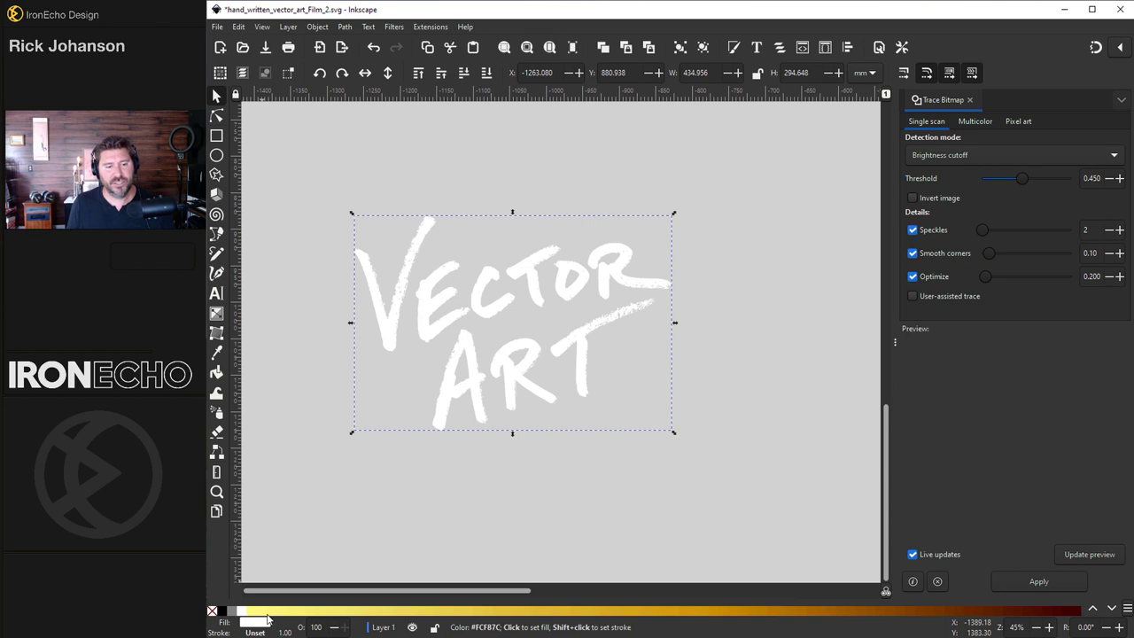
click(275, 611)
click(243, 611)
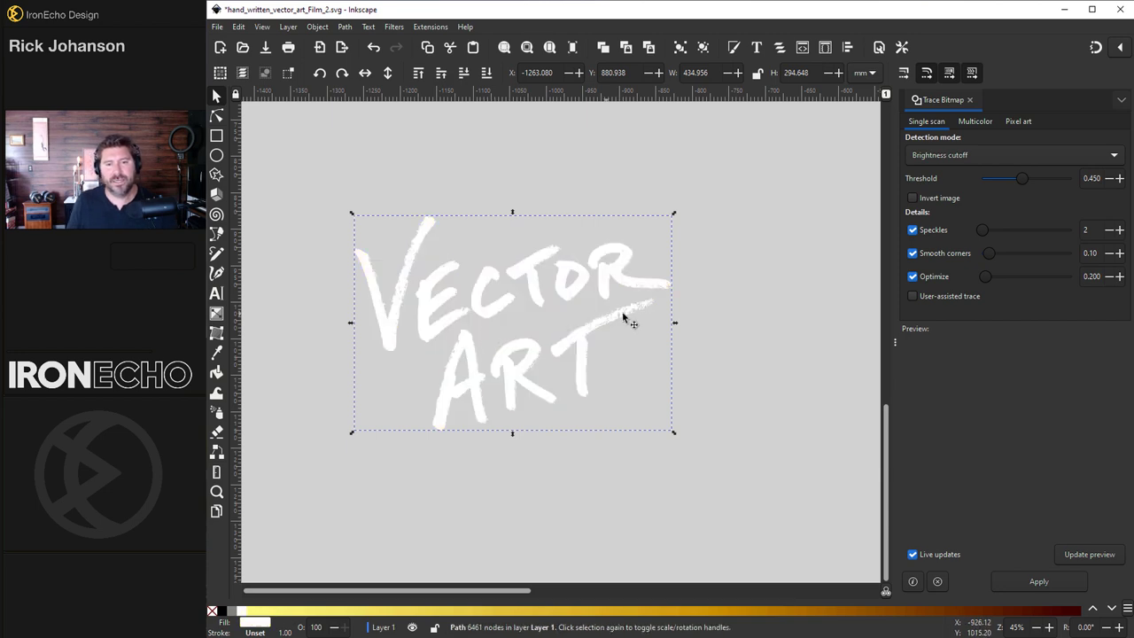
scroll(628, 316, left, 5)
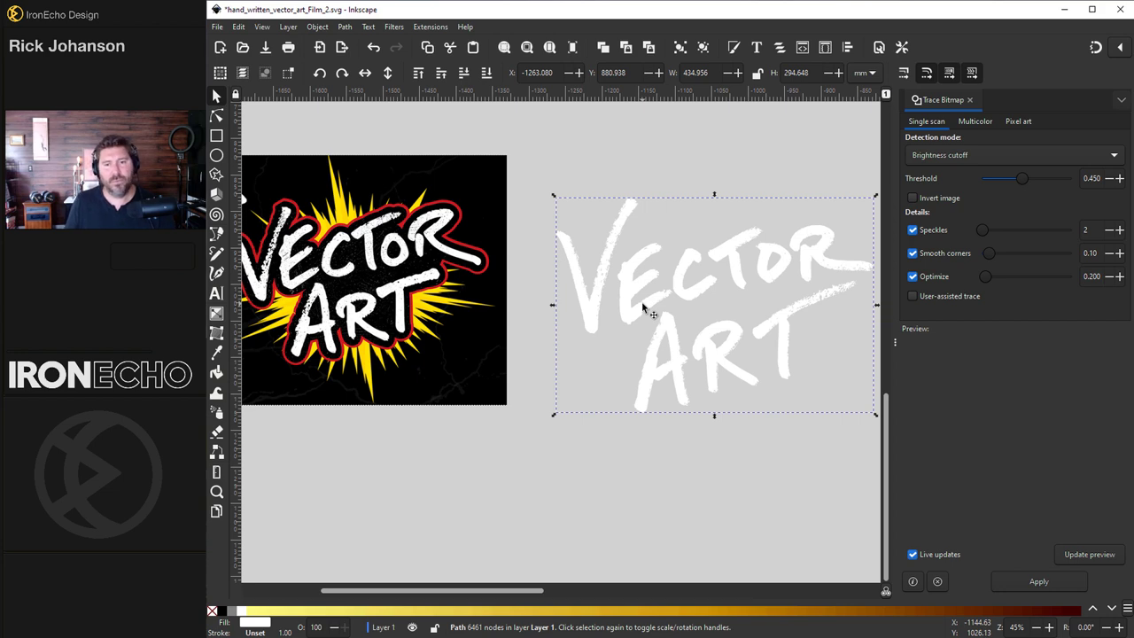
Duplicate the white lettering and place the copy above the original.
key(ctrl+d)
mouse_move(643, 304)
mouse_down()
mouse_move(646, 119)
mouse_move(670, 189)
mouse_move(681, 128)
mouse_up()
click(969, 100)
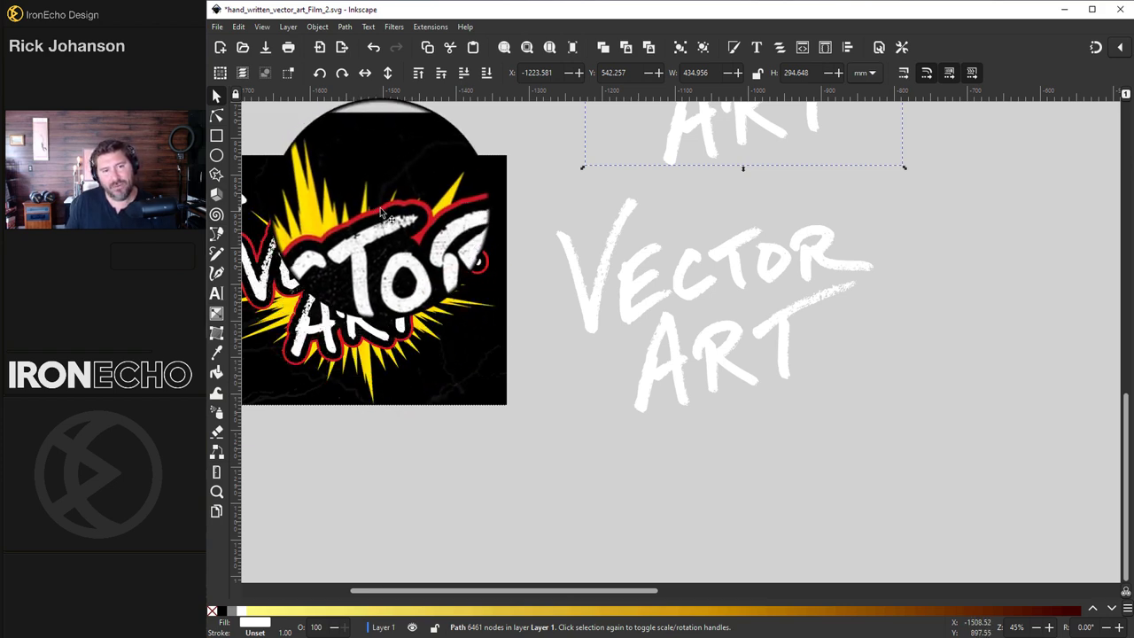
drag(642, 304, 656, 326)
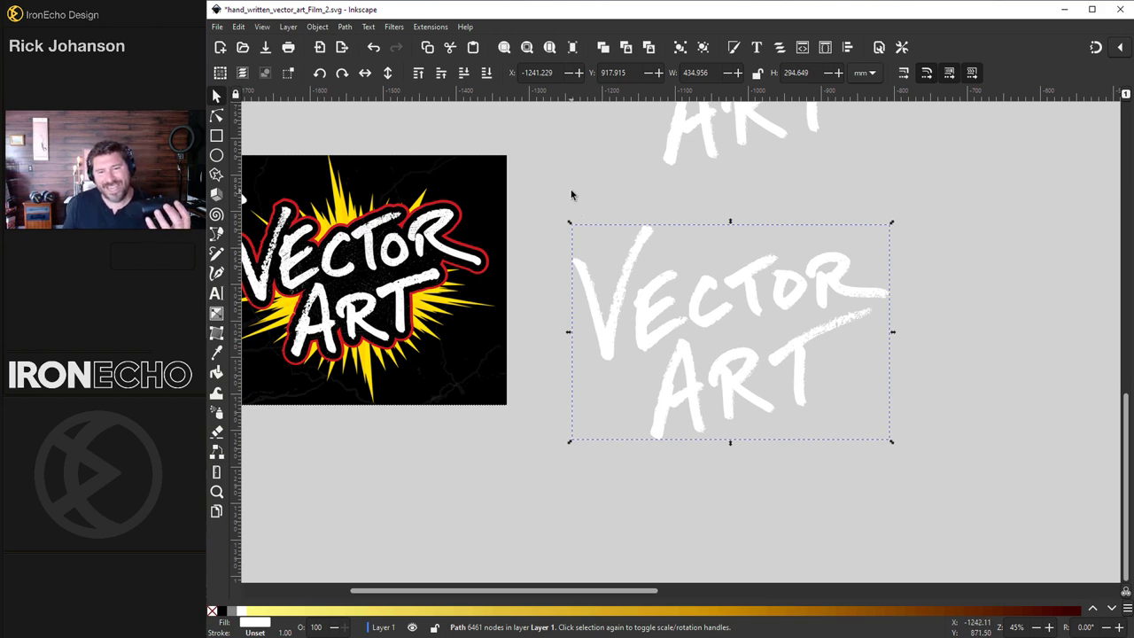
Apply Path > Simplify to the lower white lettering, cutting its node count.
double_click(640, 247)
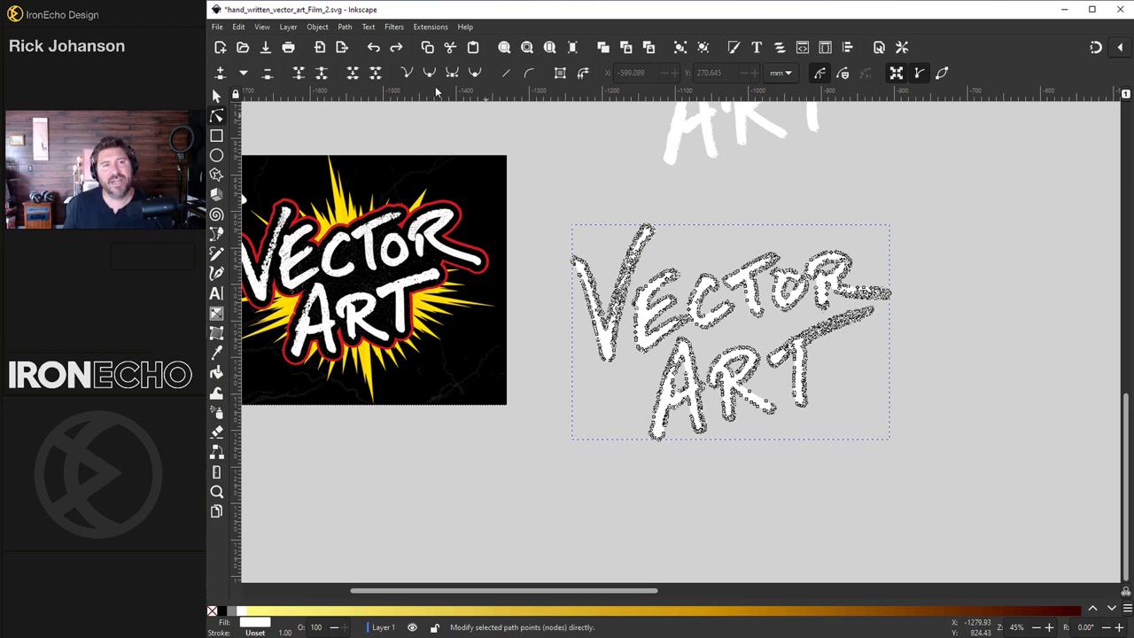
click(349, 27)
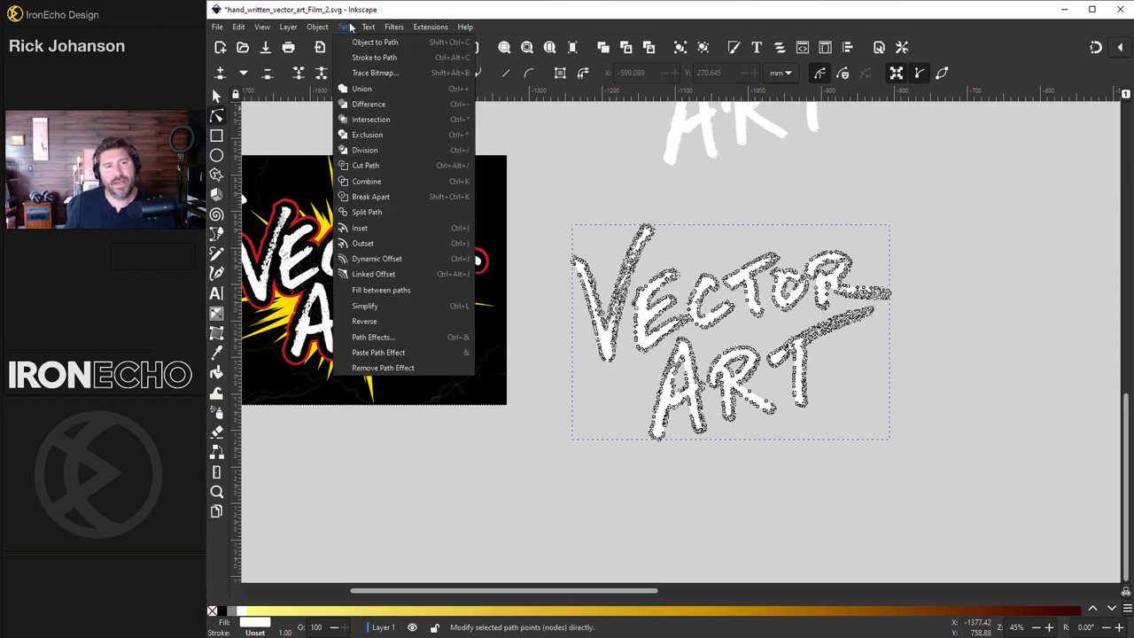
click(394, 305)
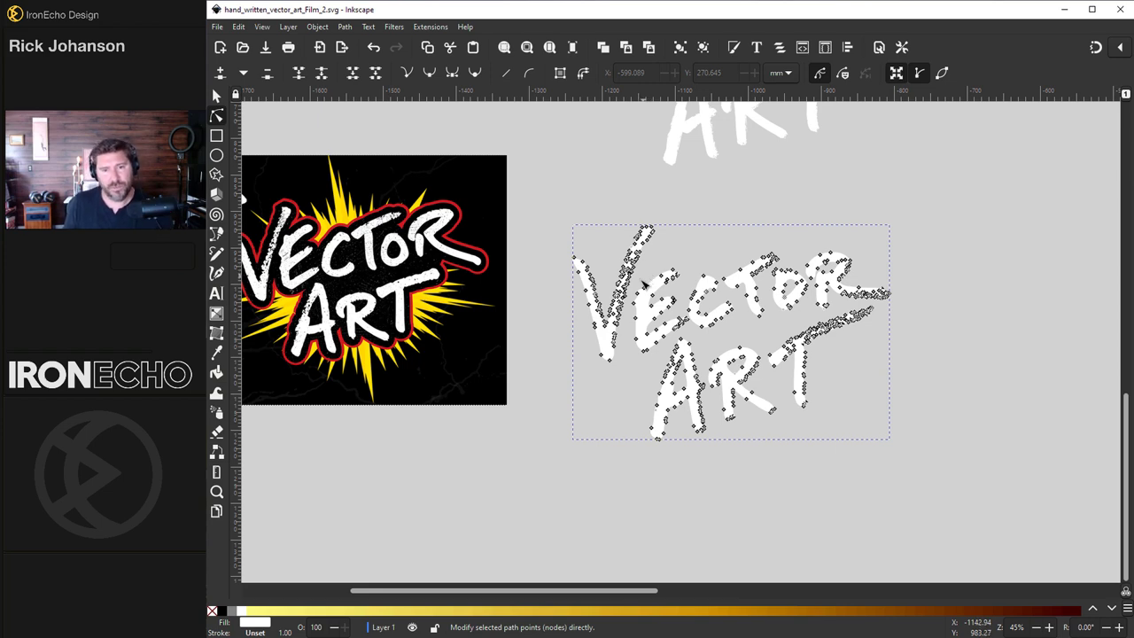
Give the lower lettering a dynamic offset, swell it outward, and fill it black.
click(345, 26)
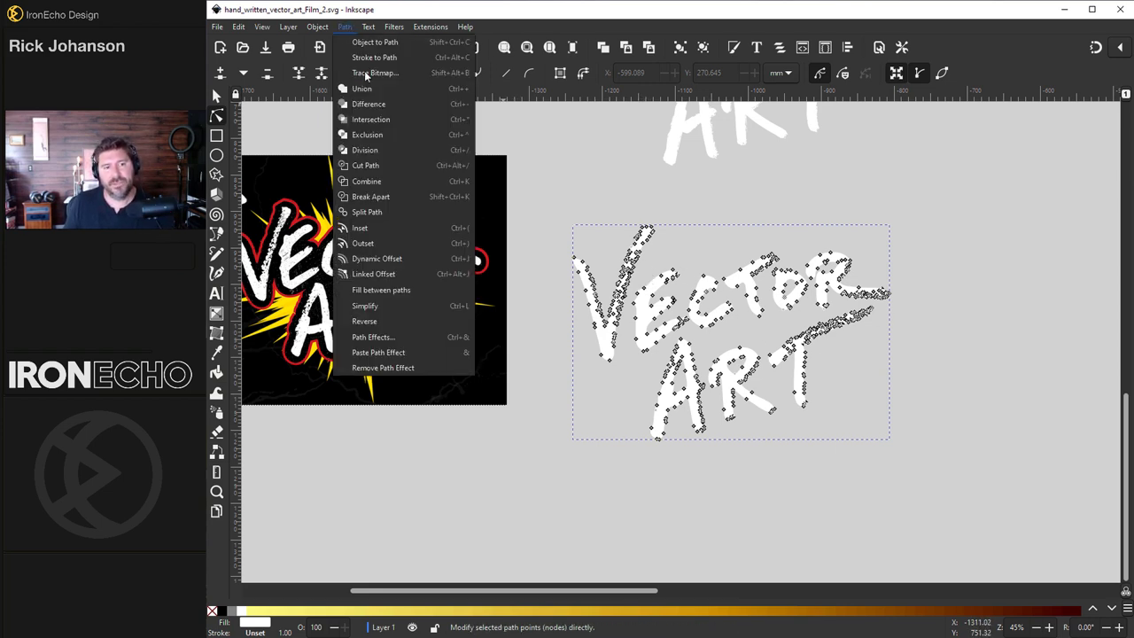
click(394, 259)
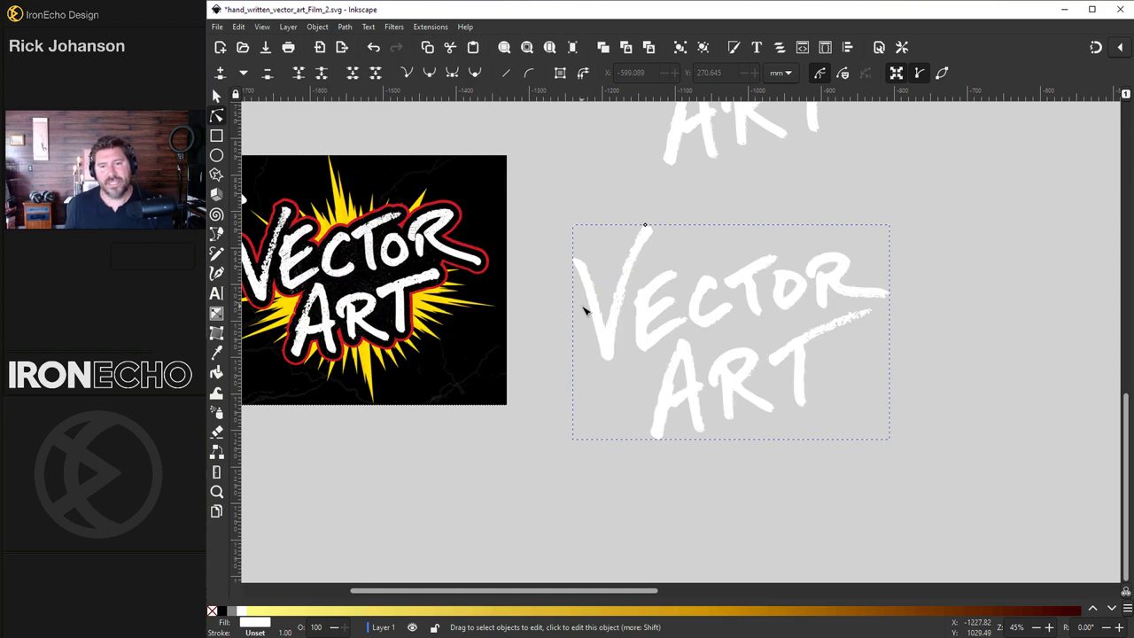
scroll(660, 238, up, 2)
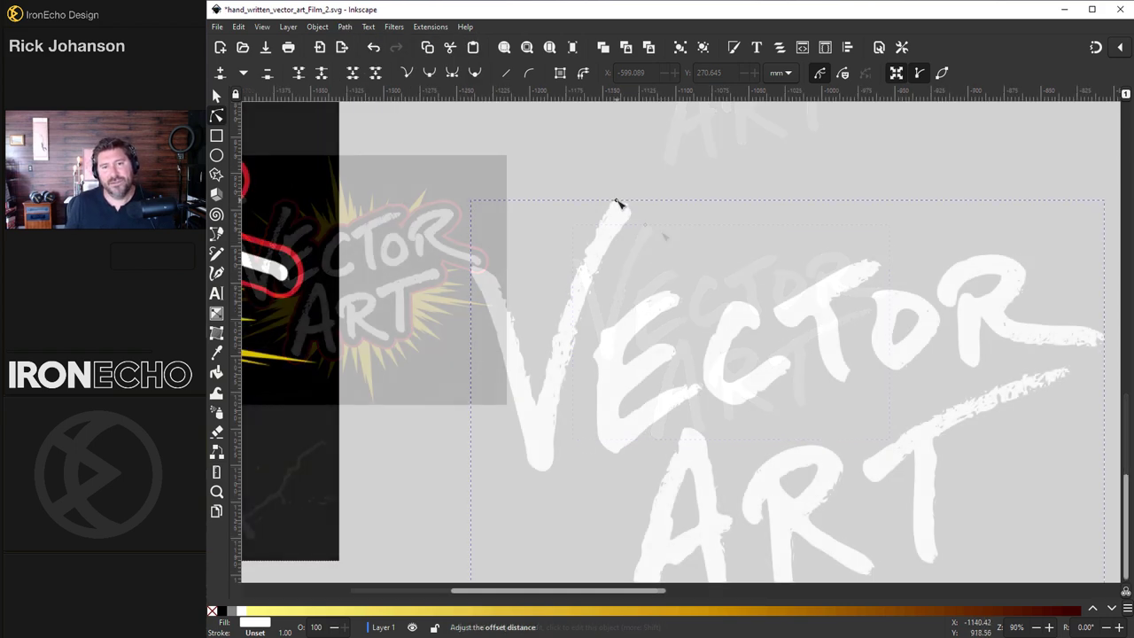
drag(620, 196, 618, 185)
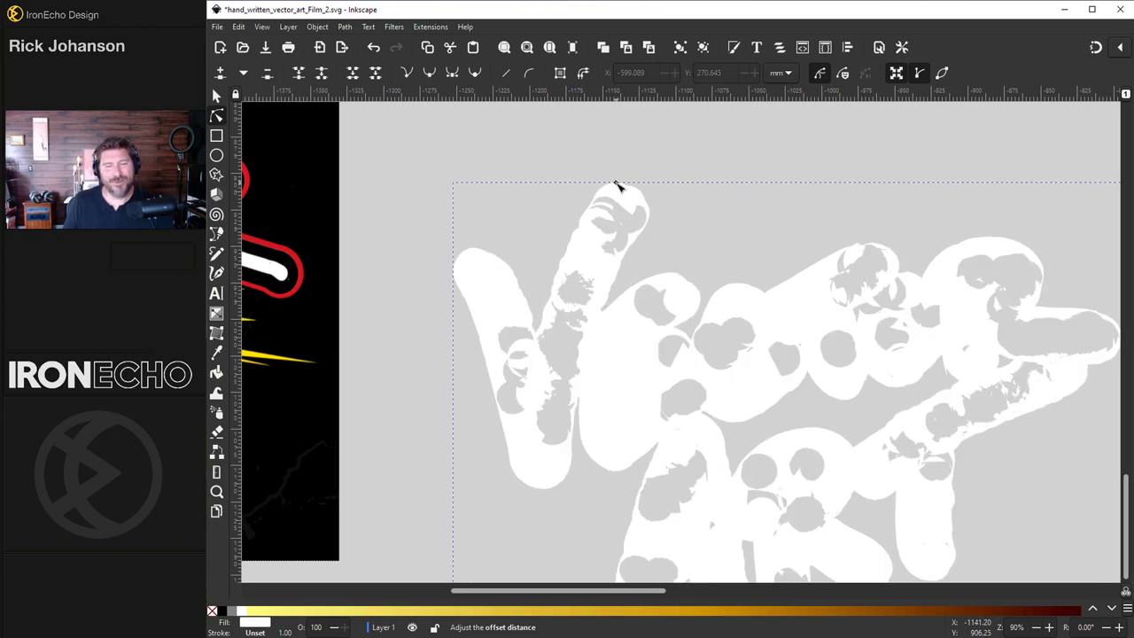
key(3)
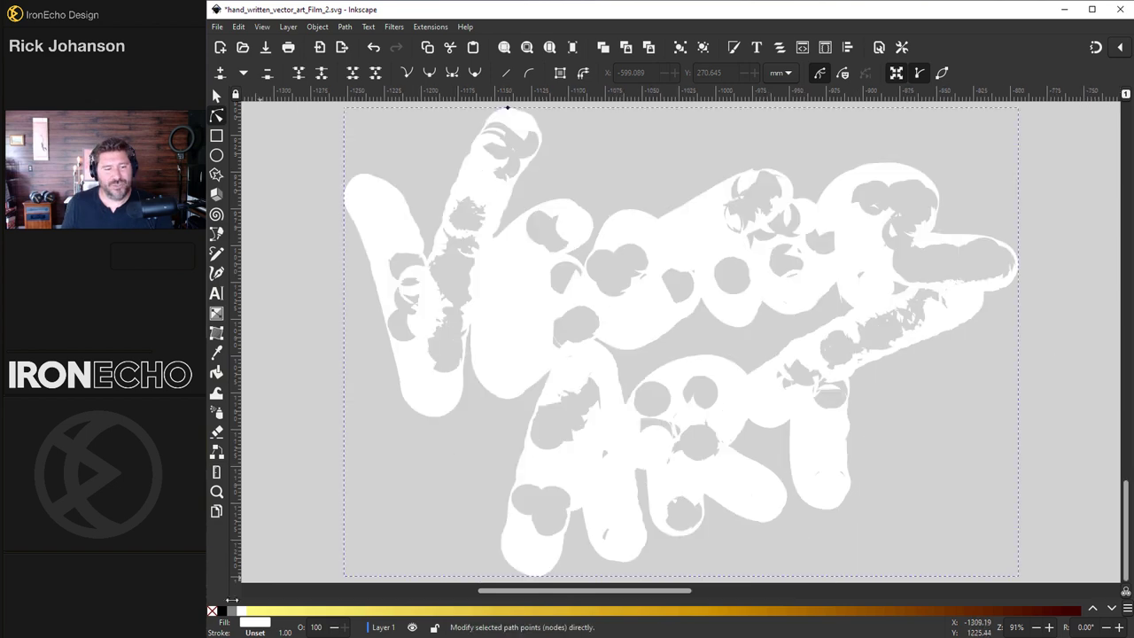
click(223, 610)
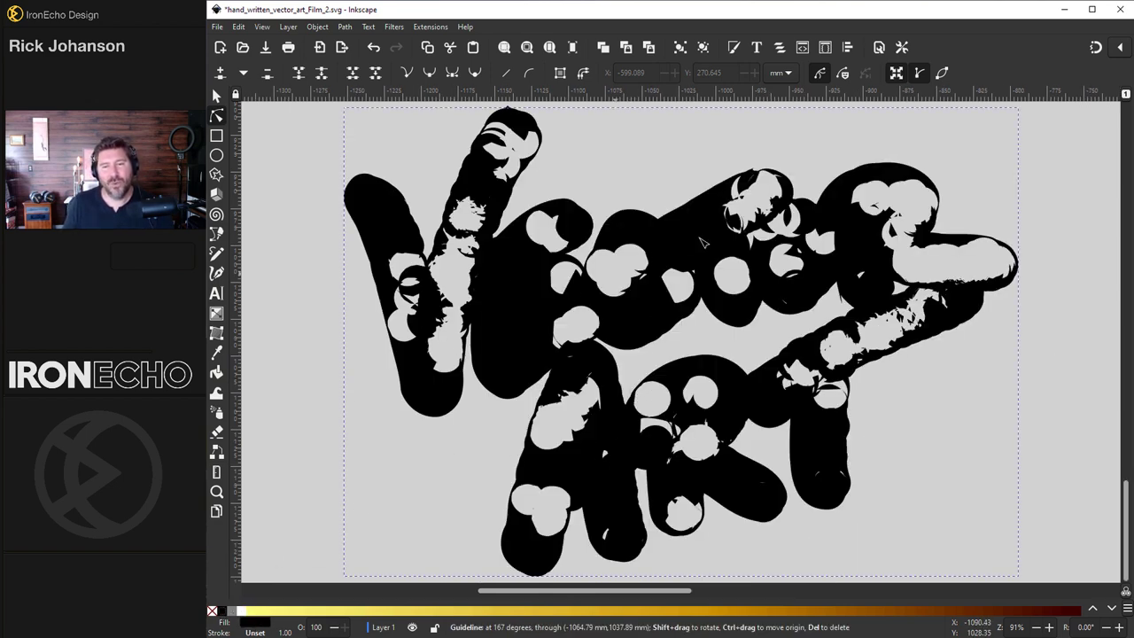
Move the white VECTOR ART lettering down onto the black backing.
key(minus)
key(minus)
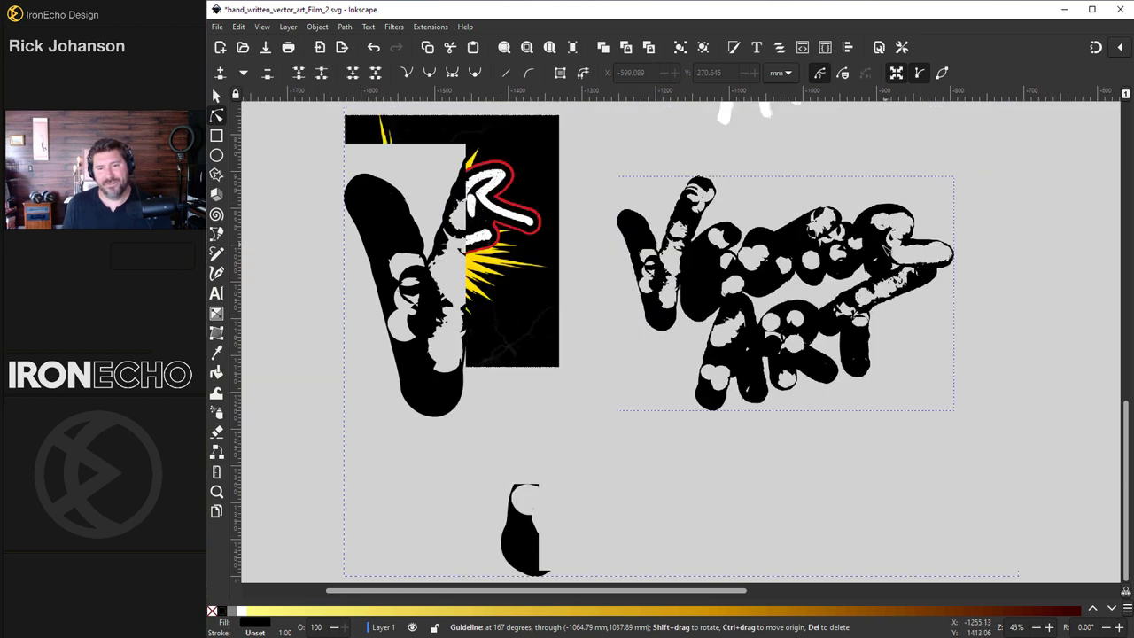
key(s)
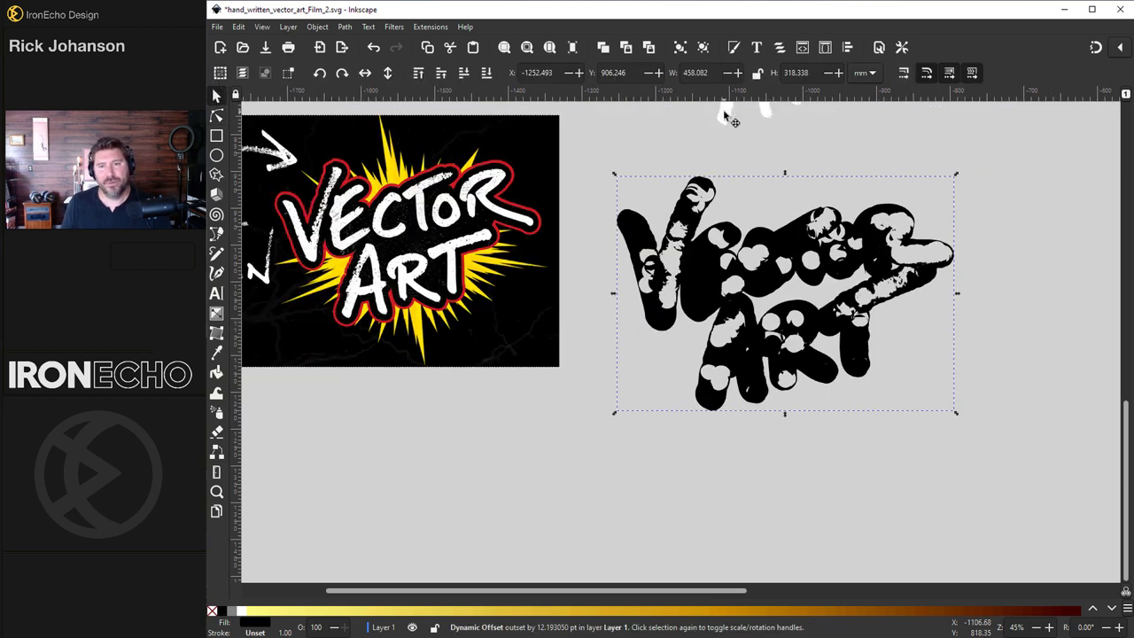
drag(728, 113, 718, 400)
Pull the black offset inward into a tighter outline around the letters.
scroll(768, 293, up, 2)
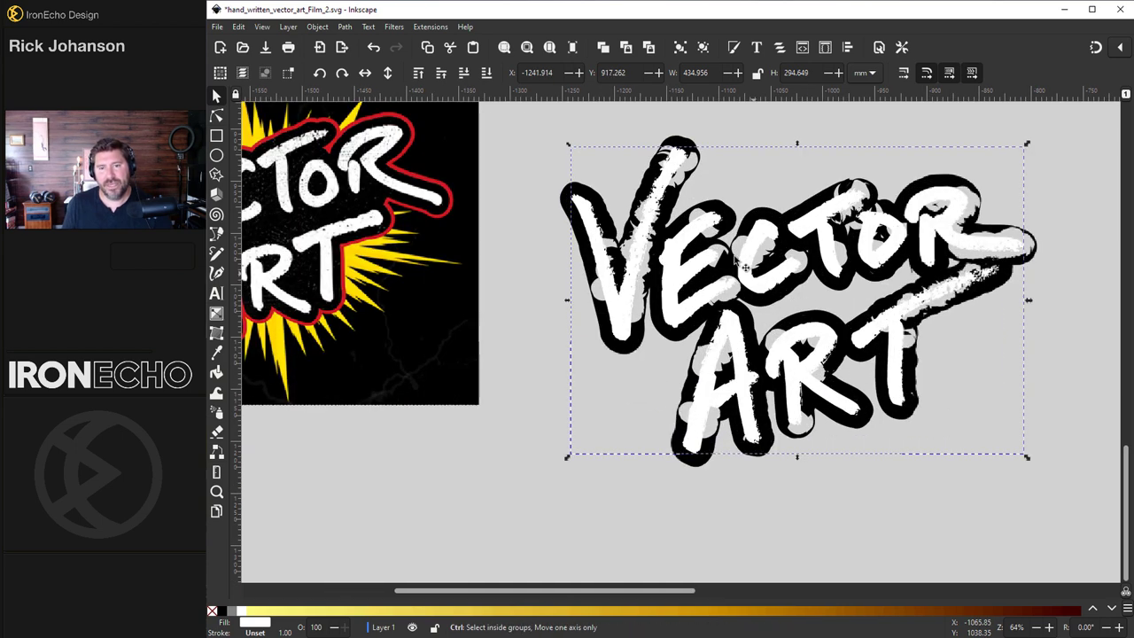
scroll(675, 259, up, 3)
key(ctrl+j)
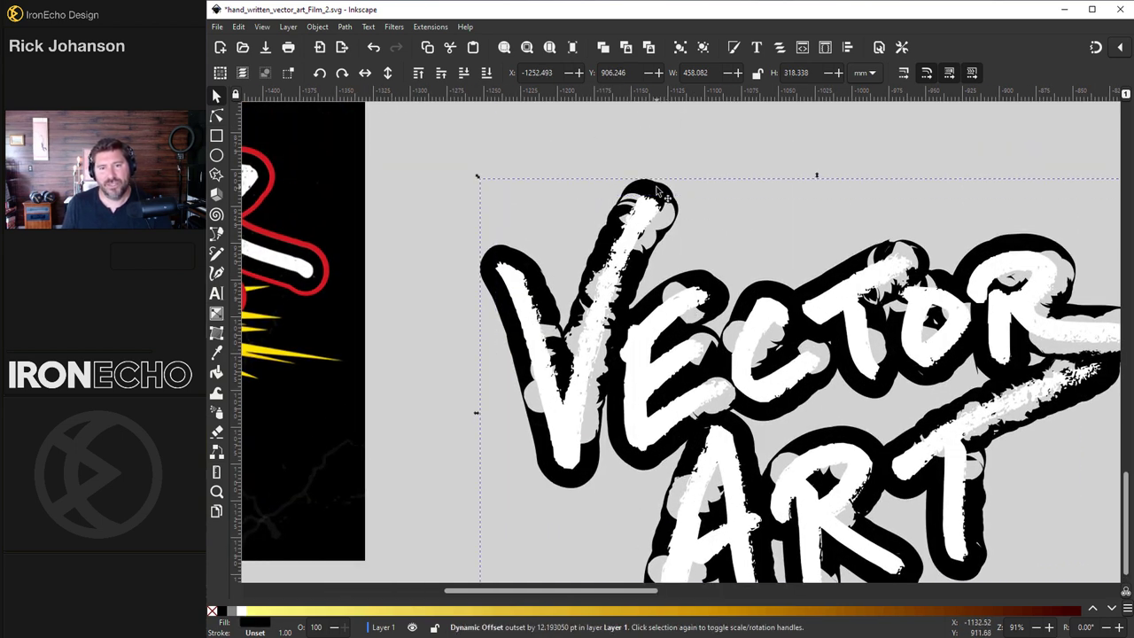
drag(649, 185, 649, 191)
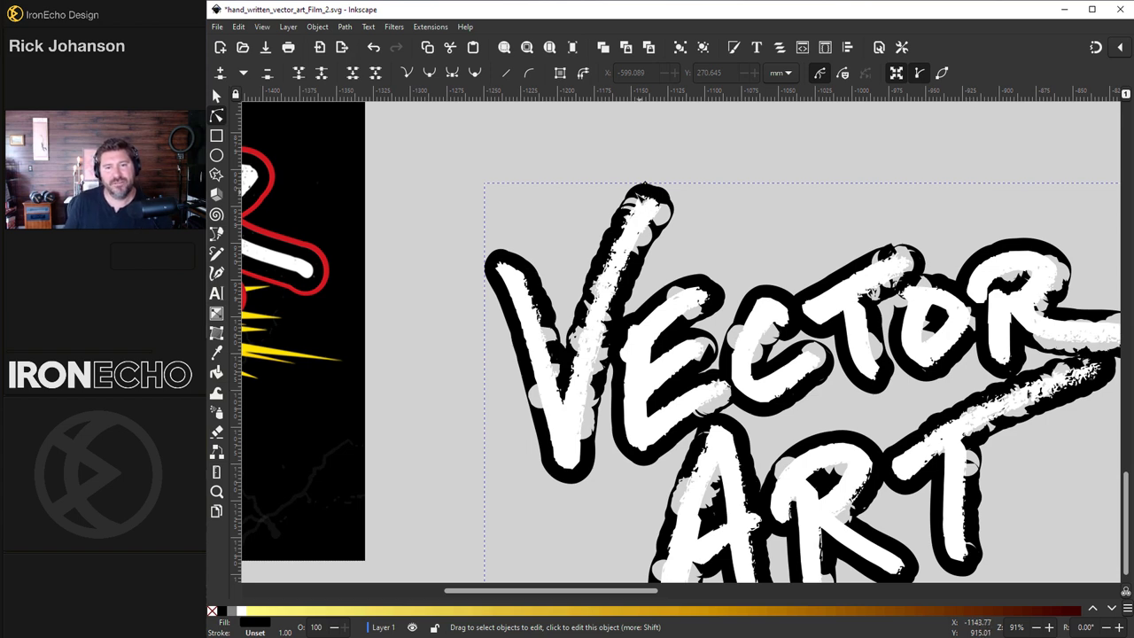
Convert the black backing to a path, draw a black filler across the lettering's centre, and lower it to the bottom.
click(345, 27)
click(367, 41)
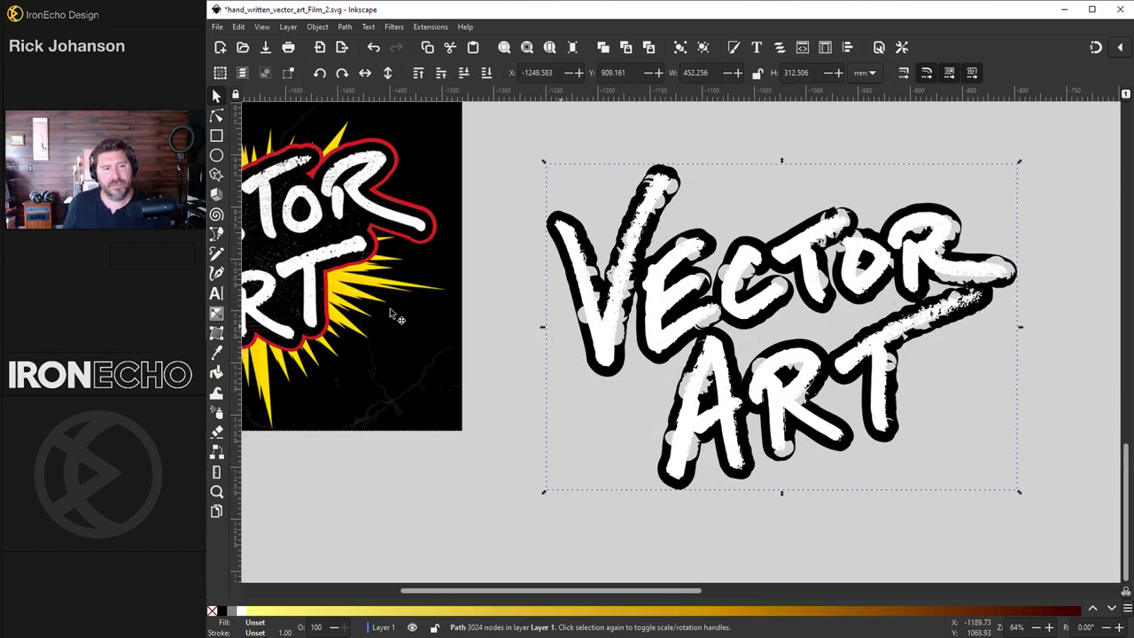
click(216, 233)
click(700, 326)
click(742, 413)
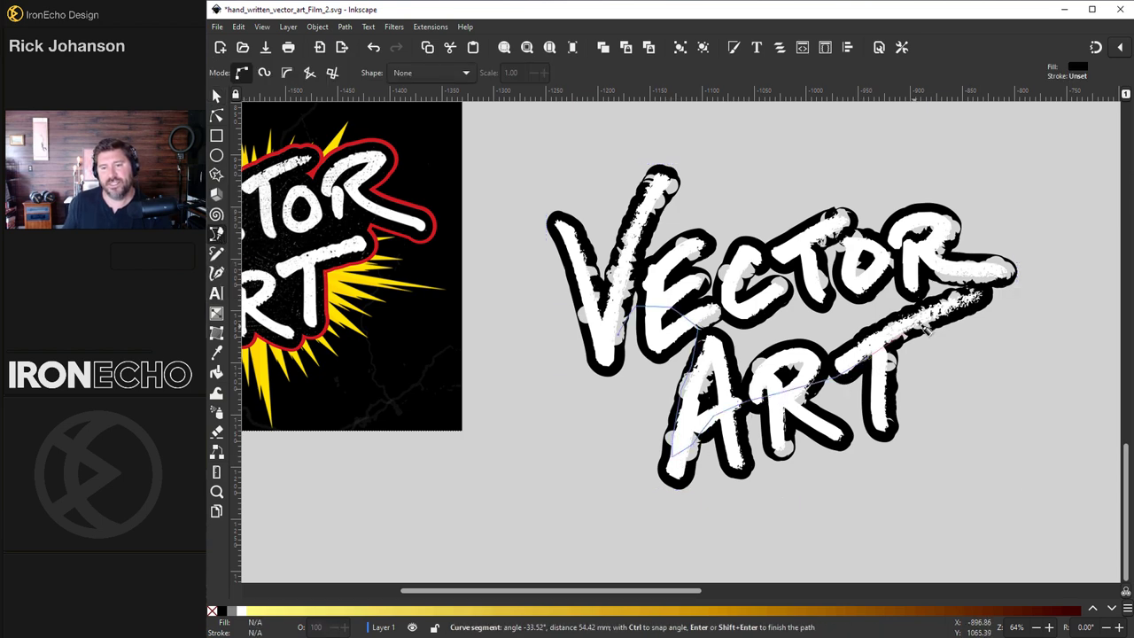
click(965, 283)
double_click(630, 301)
key(n)
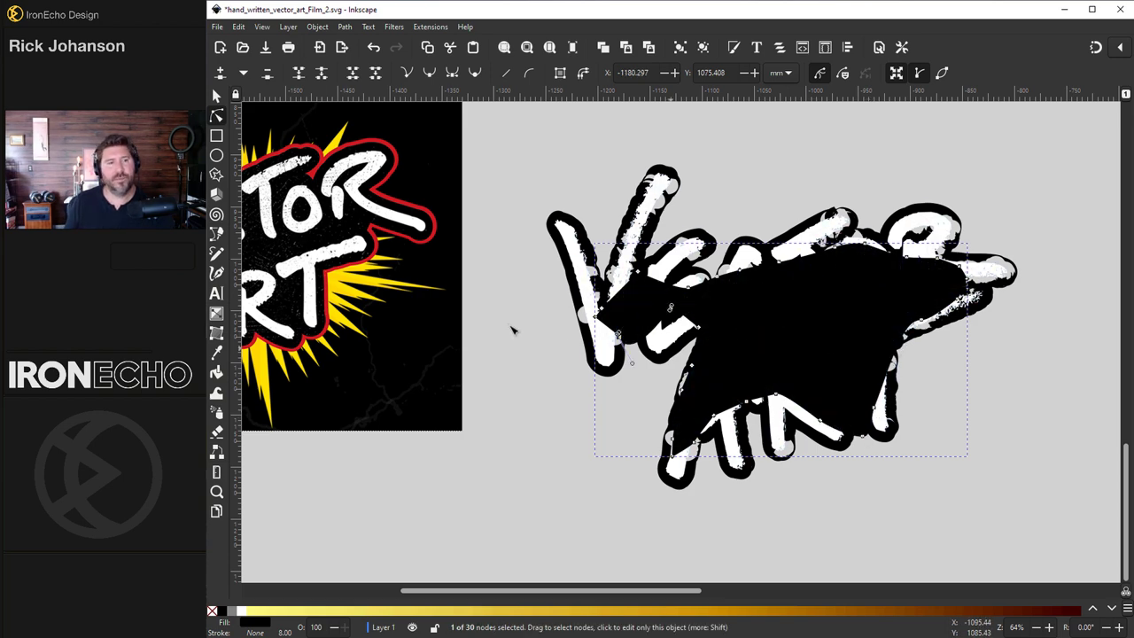
click(217, 96)
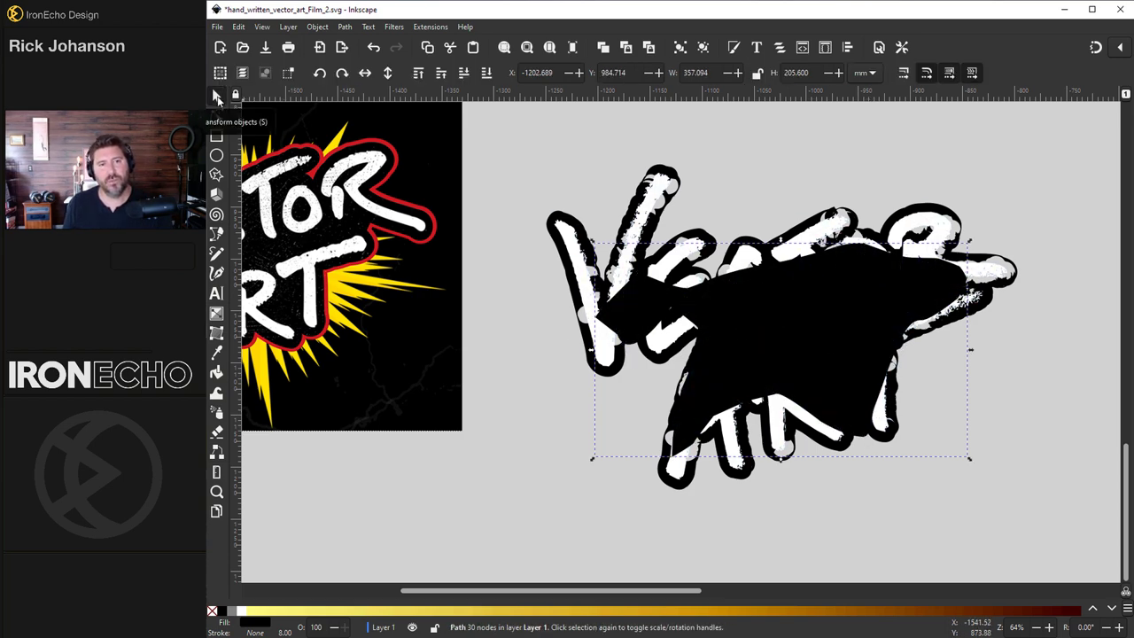
click(486, 74)
Move the white lettering down-left, then union the black filler with the black backing.
click(973, 265)
drag(973, 265, 540, 474)
click(687, 328)
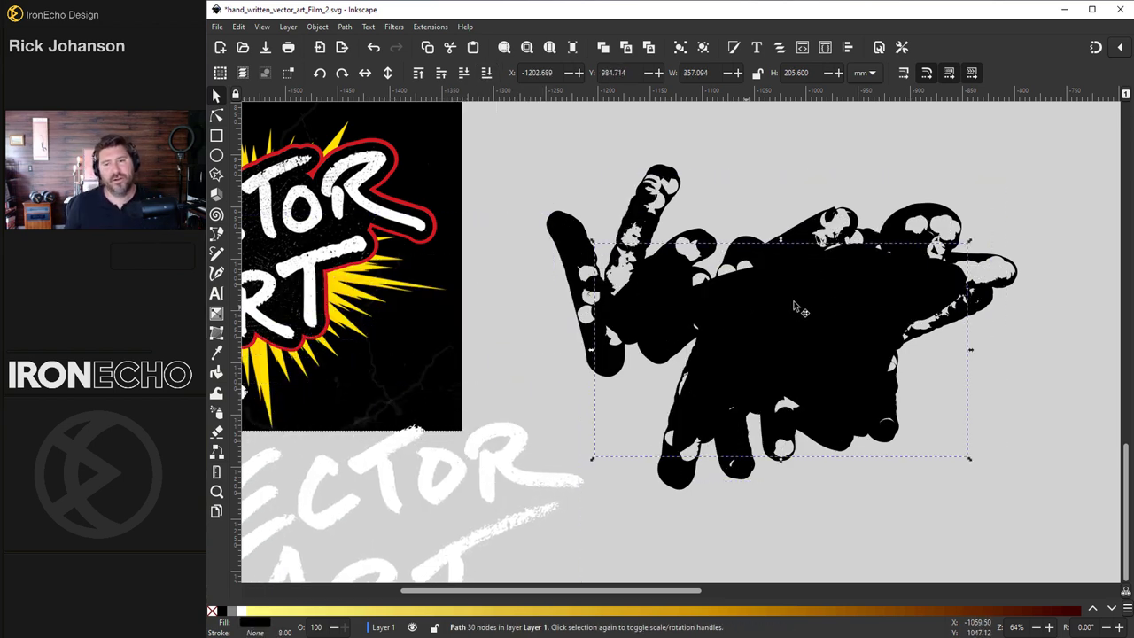
shift+click(574, 238)
click(344, 26)
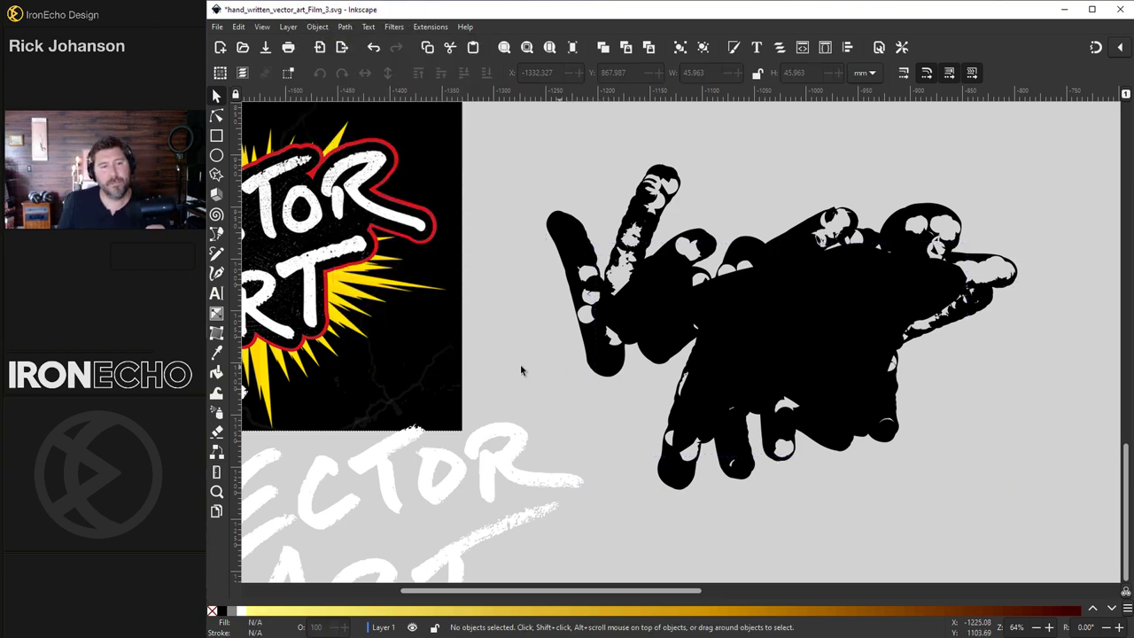
click(216, 372)
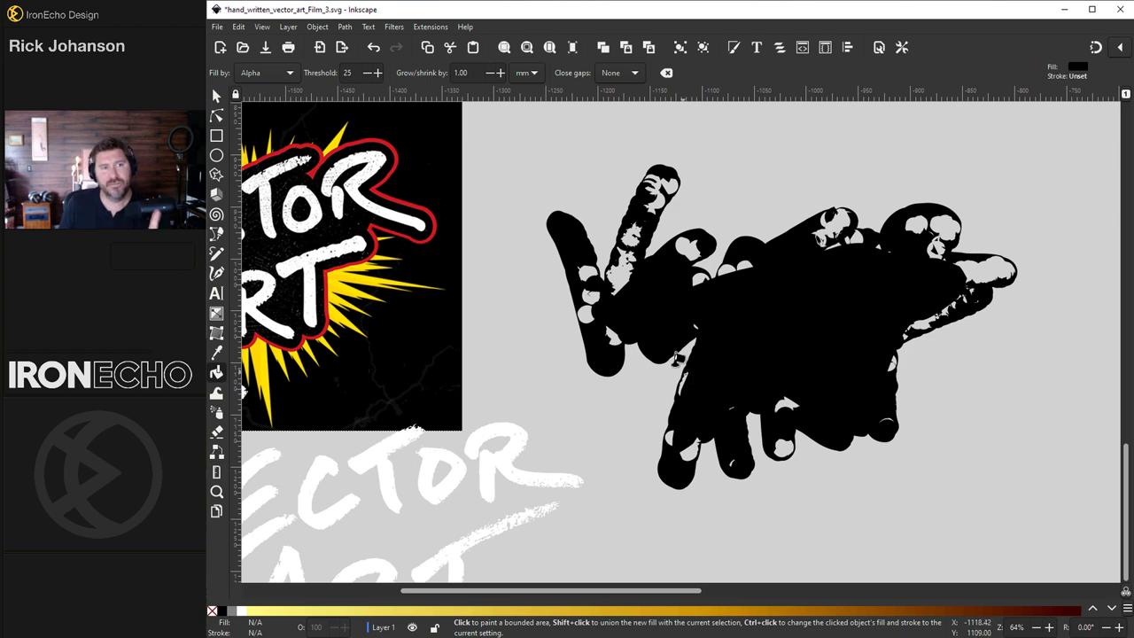
Set the Paint Bucket to fill by Alpha.
click(274, 74)
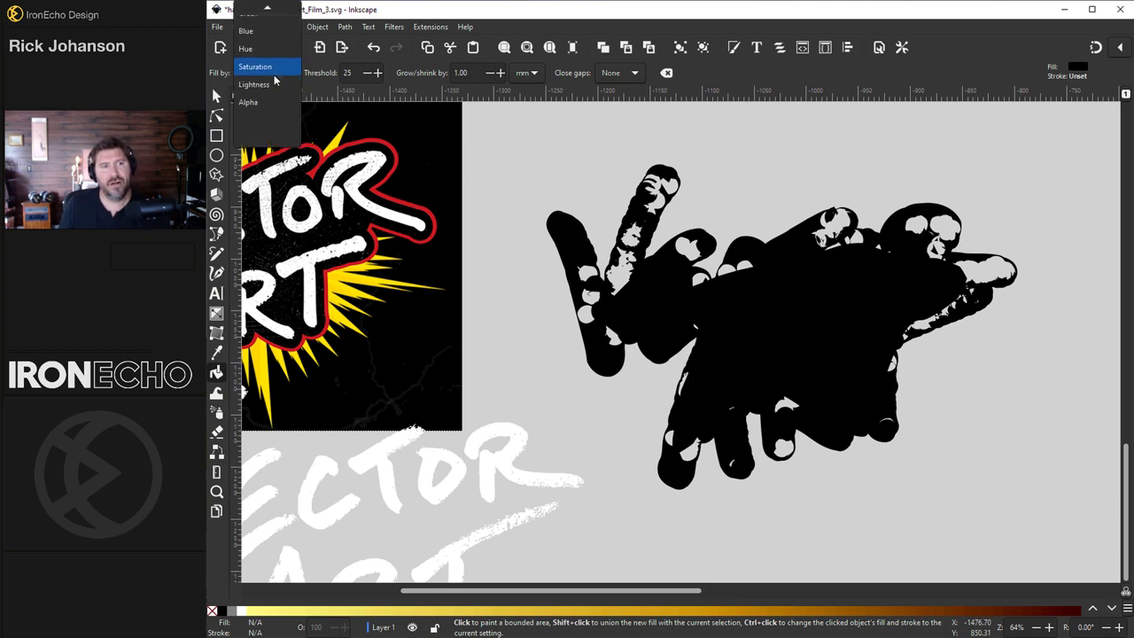
mouse_move(267, 9)
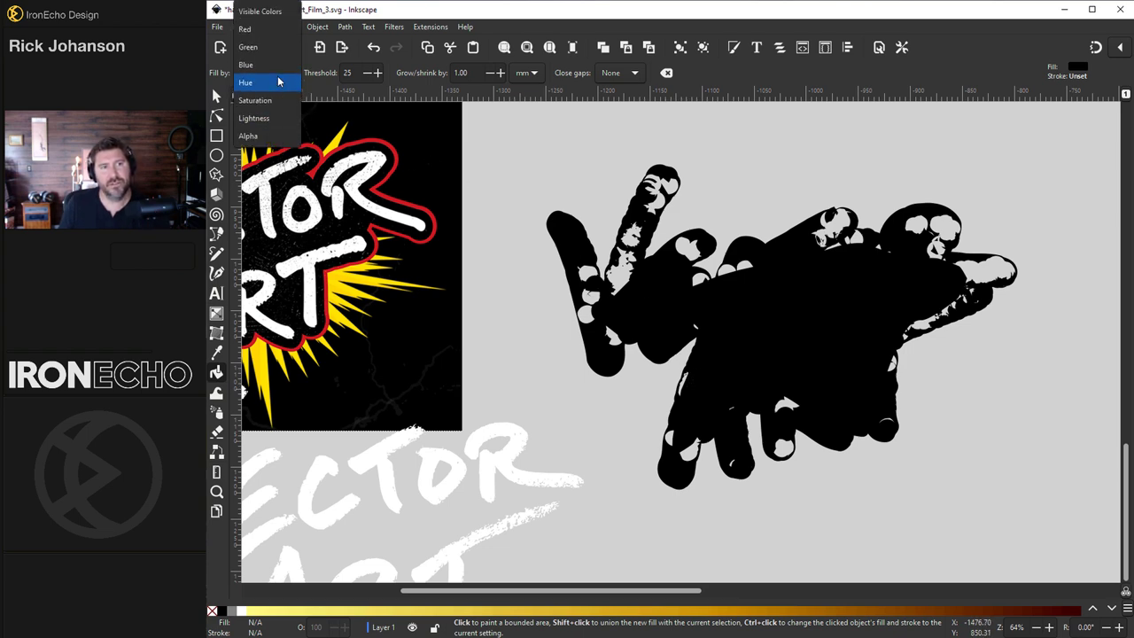
click(264, 135)
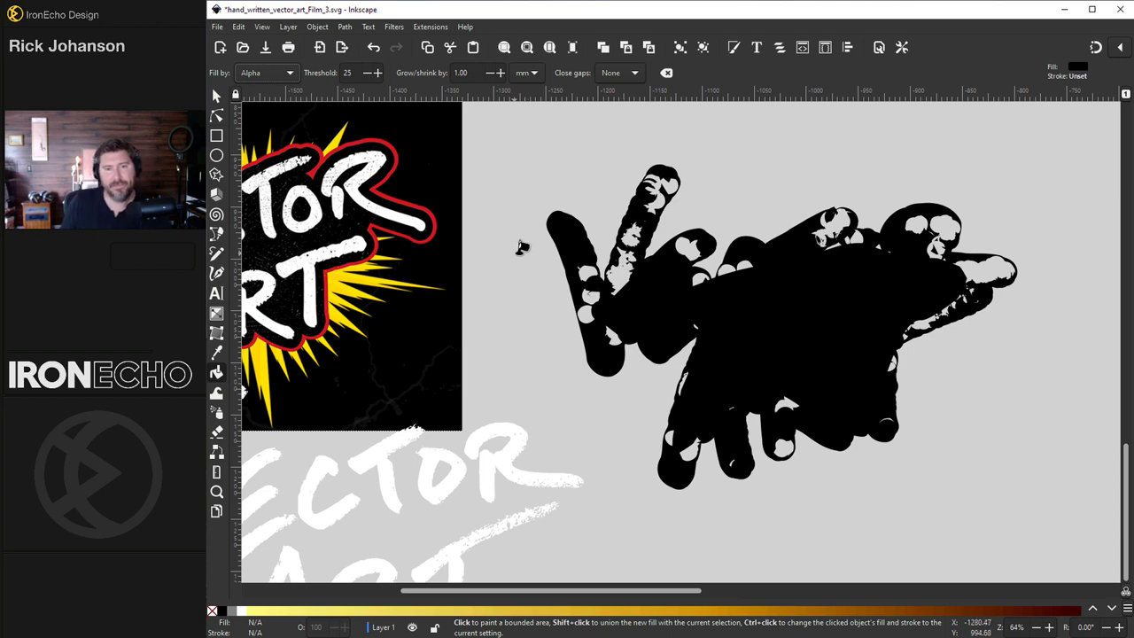
Fill the grey gaps in the backing's centre and the lower-left circle with black.
click(626, 265)
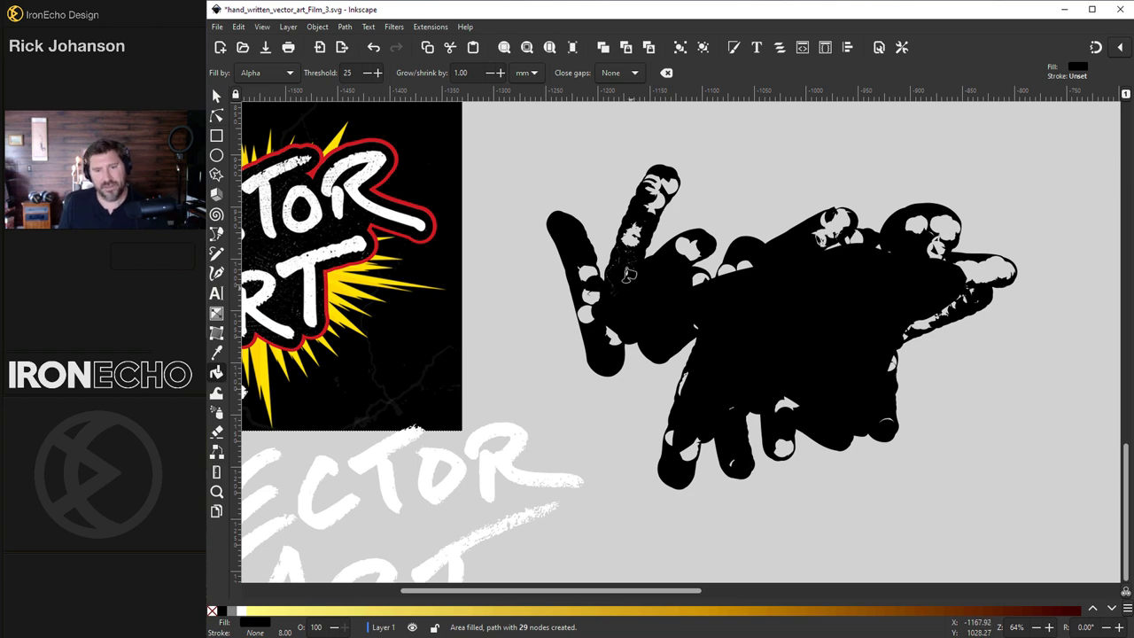
scroll(628, 274, up, 3)
scroll(628, 274, up, 2)
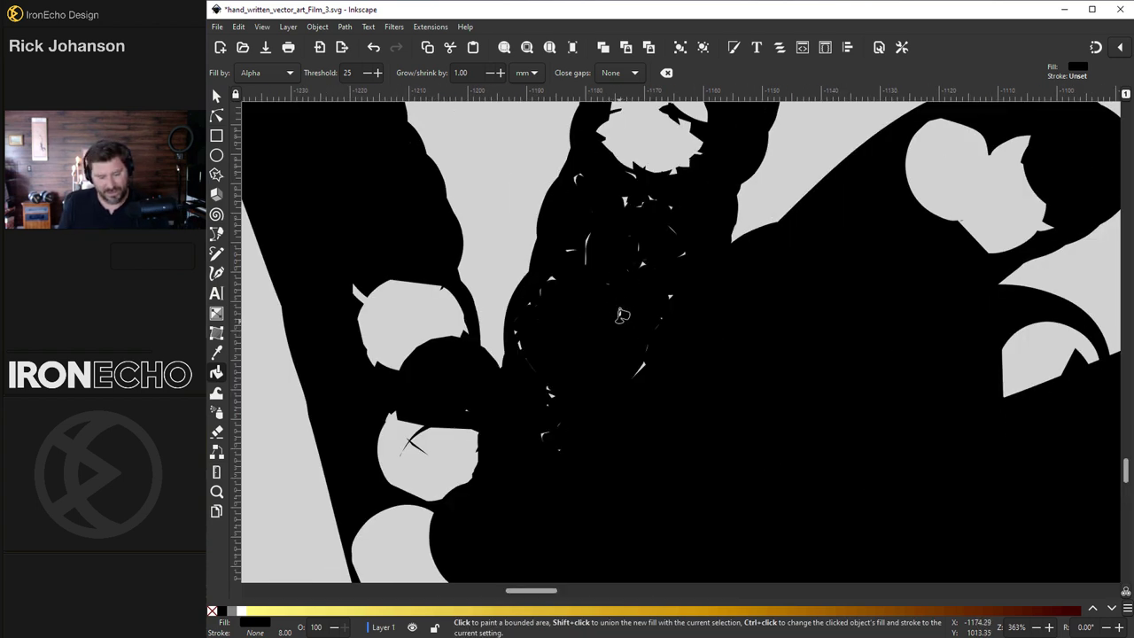
key(ctrl+z)
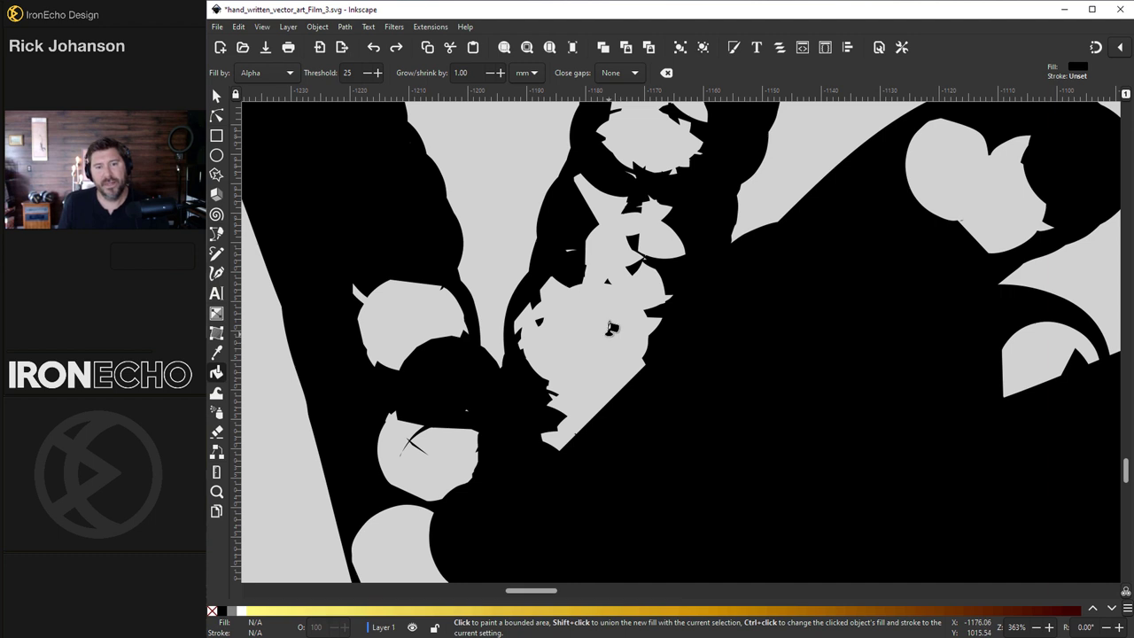
scroll(608, 327, up, 1)
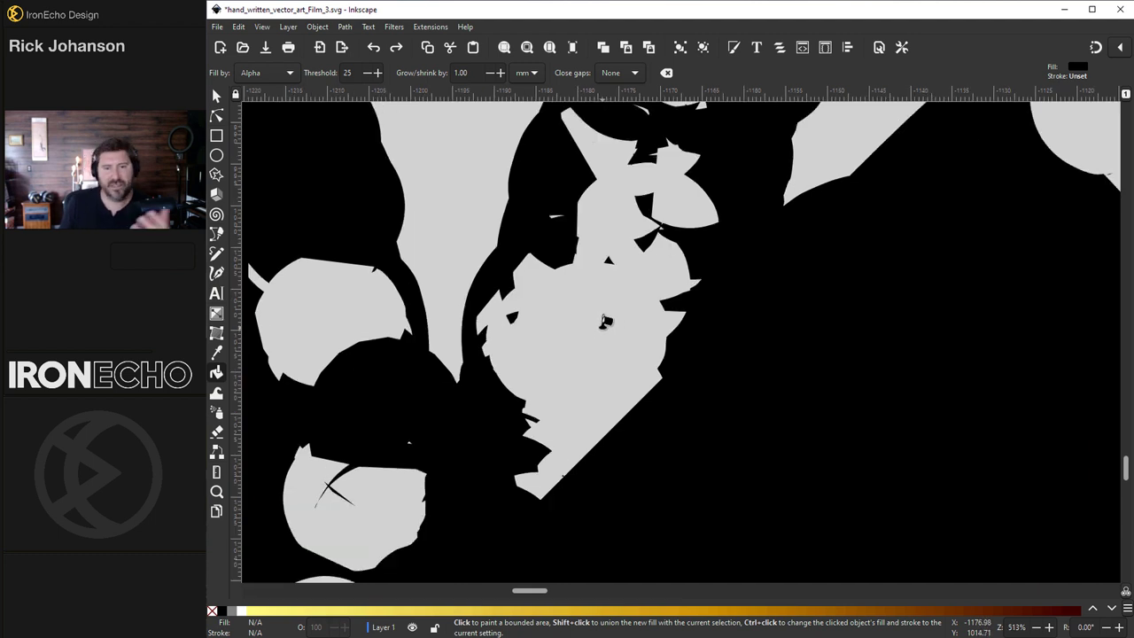
click(605, 322)
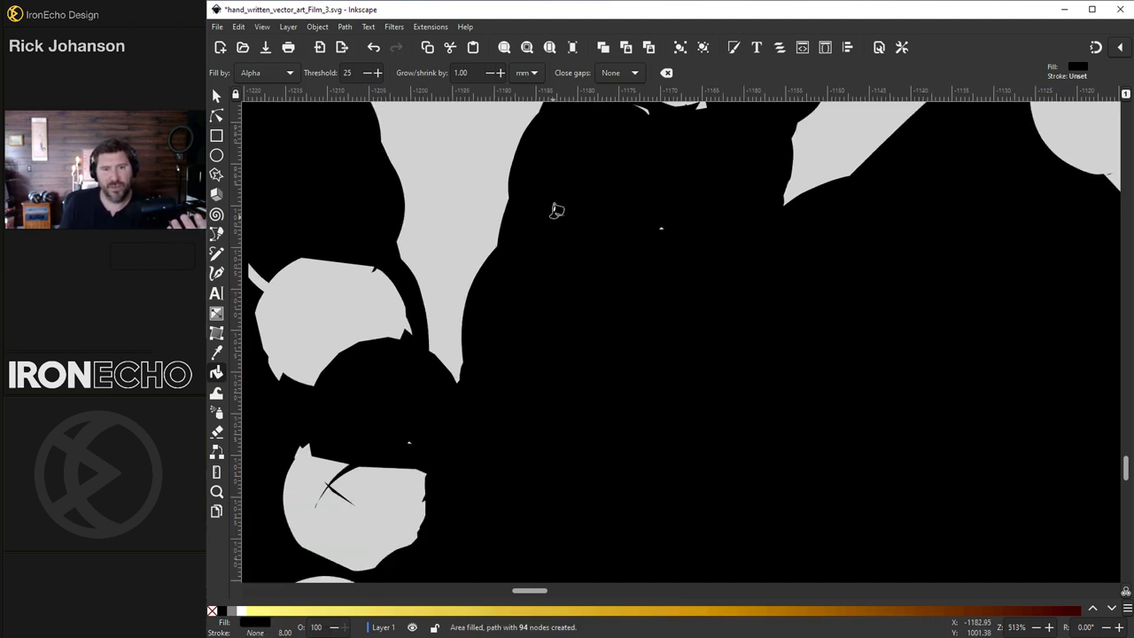
click(690, 227)
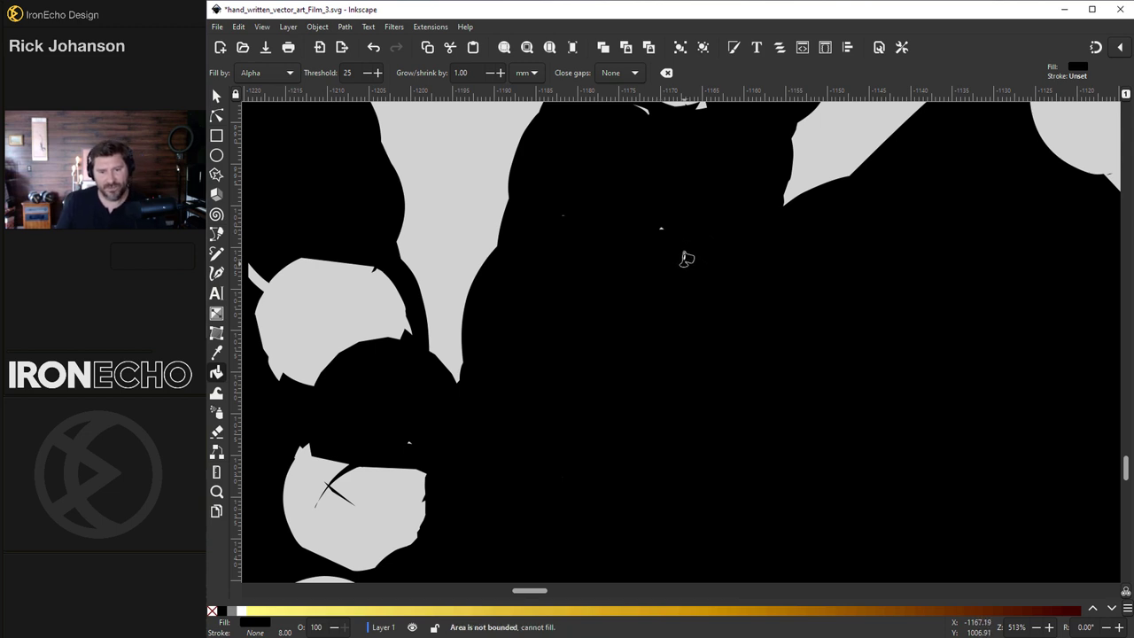
scroll(685, 262, up, 4)
scroll(675, 368, up, 3)
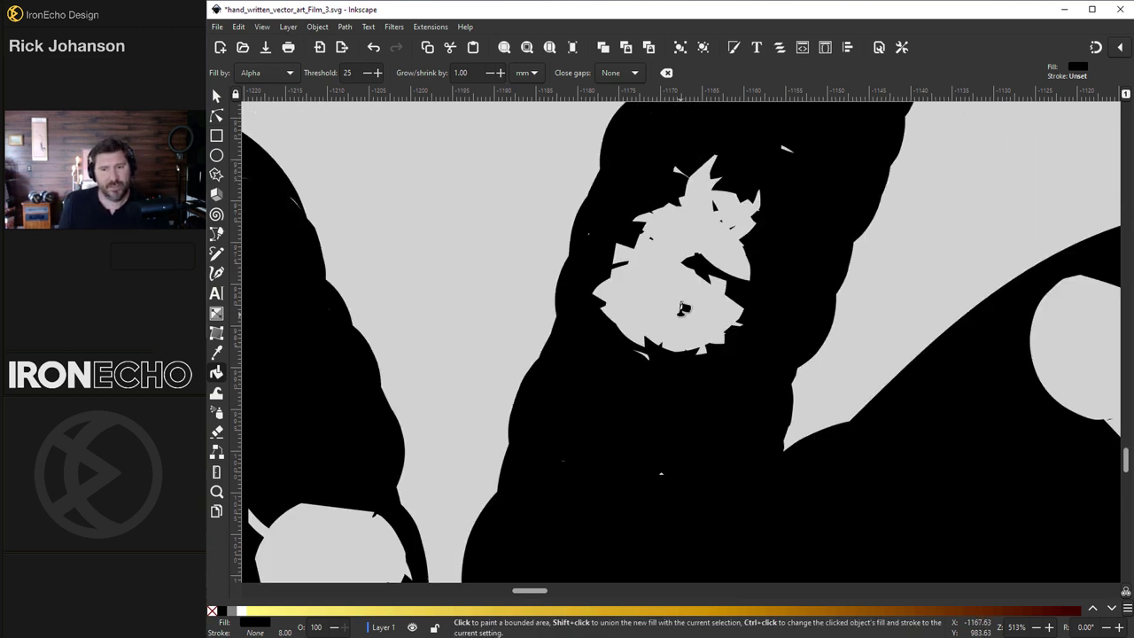
click(683, 308)
scroll(487, 399, down, 3)
click(367, 443)
Fill the remaining grey gaps at upper right, the arch and the small left-side holes with black.
scroll(891, 307, down, 2)
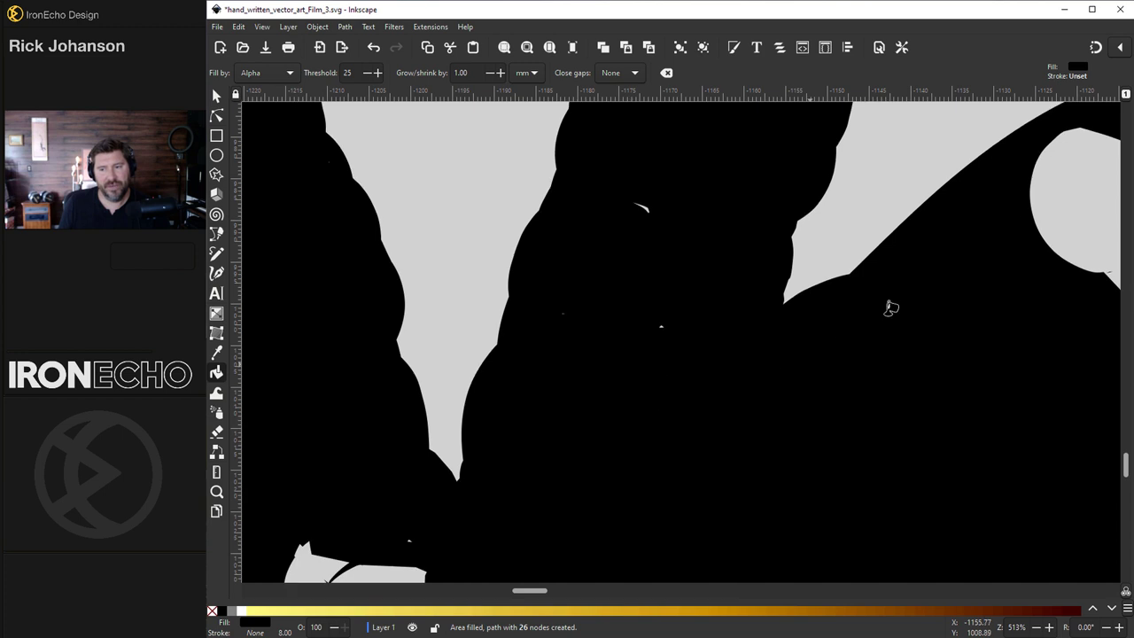
scroll(891, 308, right, 6)
click(931, 215)
click(839, 241)
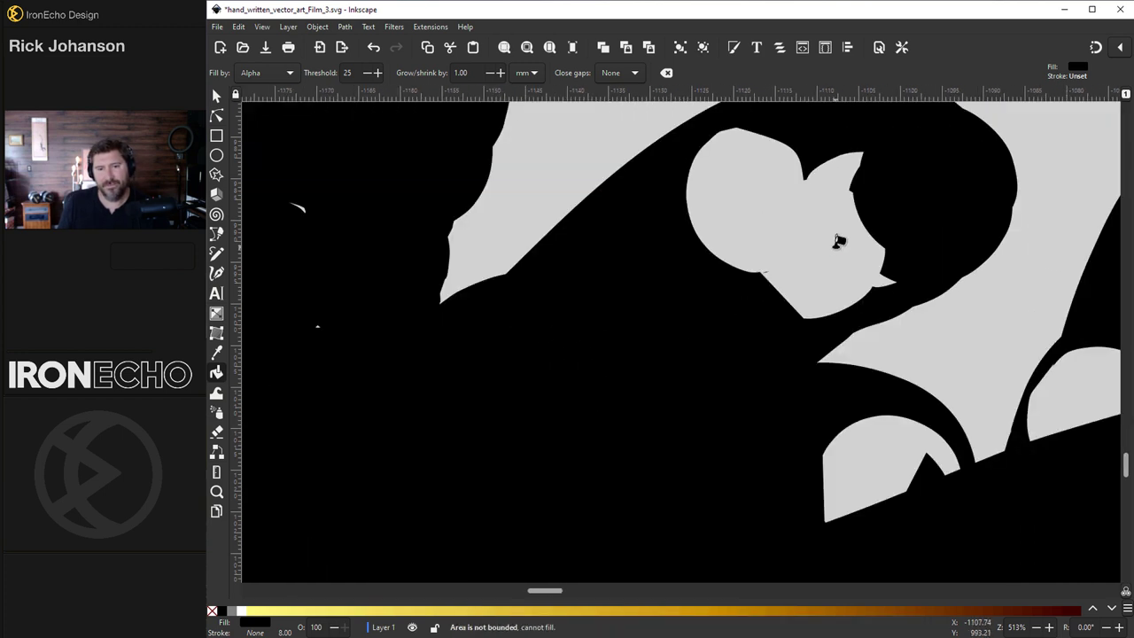
click(838, 242)
click(890, 472)
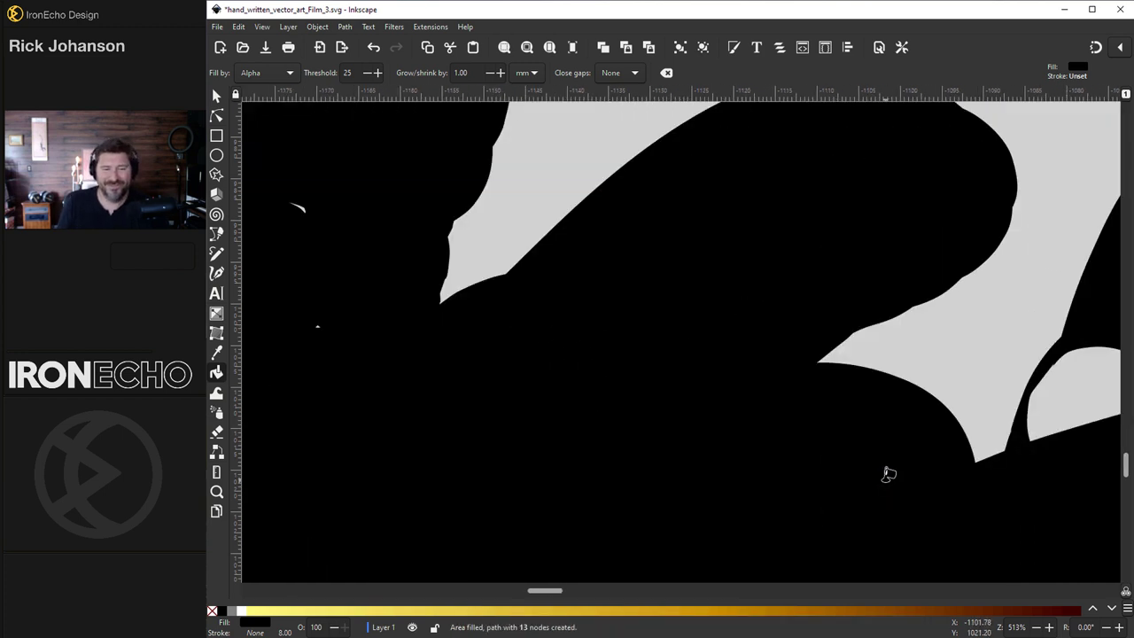
scroll(992, 417, right, 2)
click(1014, 393)
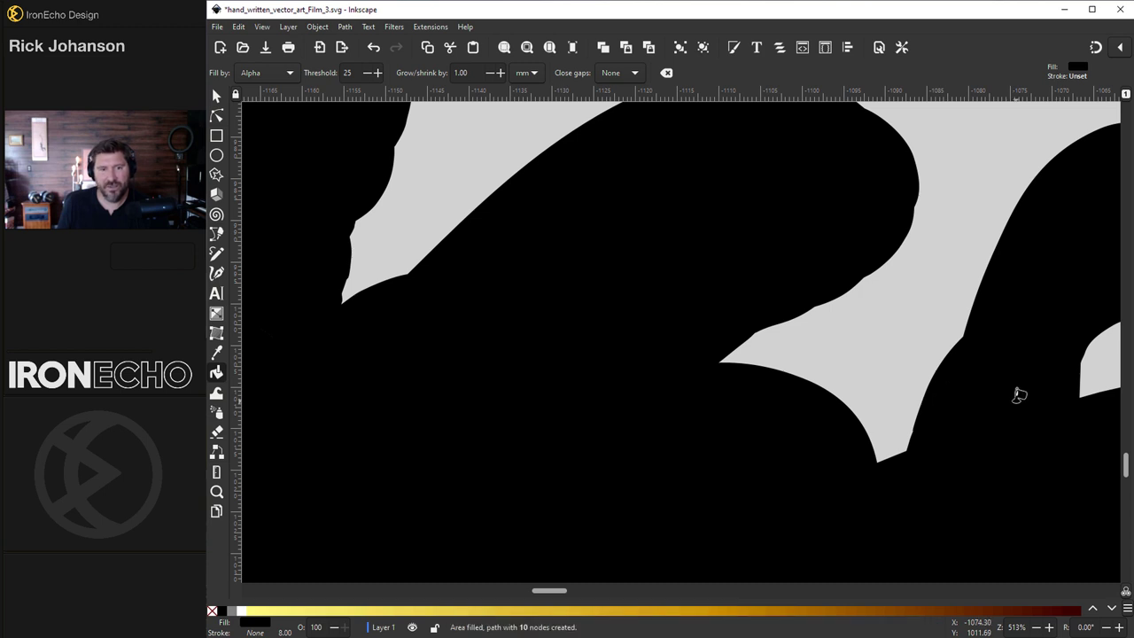
scroll(1018, 395, right, 1)
scroll(1012, 392, down, 1)
click(962, 310)
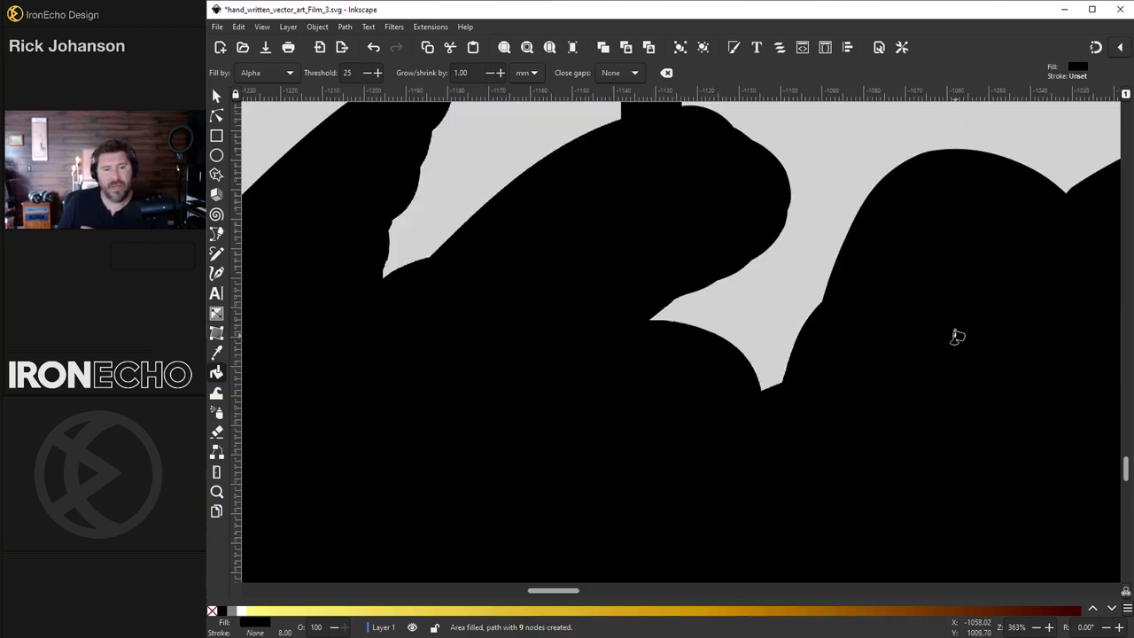
scroll(956, 337, down, 1)
click(335, 329)
click(332, 356)
click(428, 448)
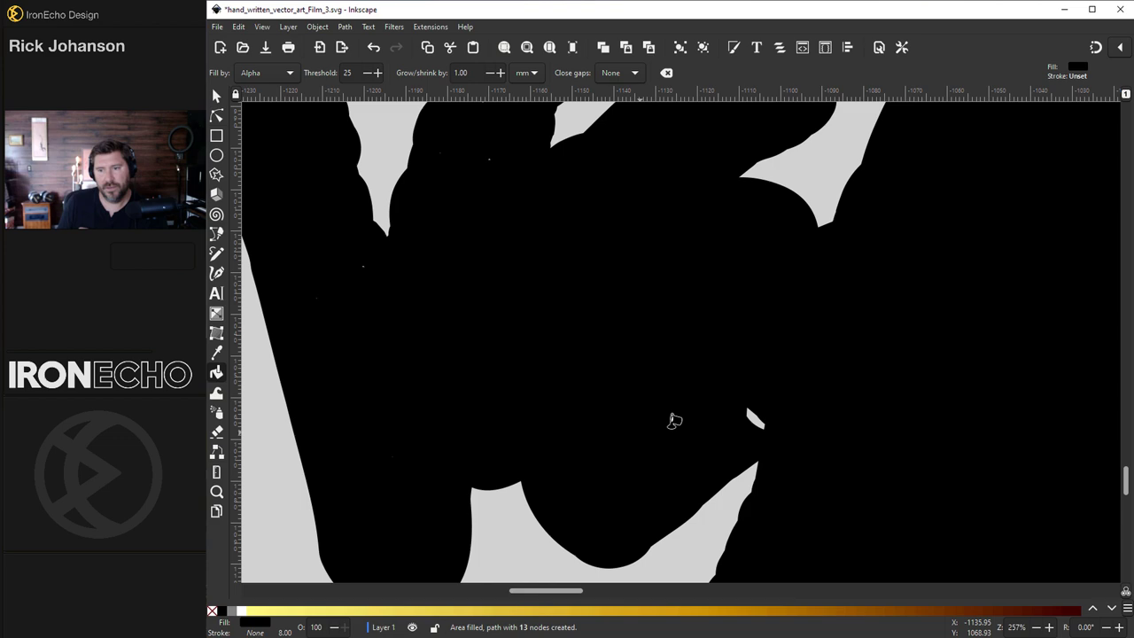
click(755, 416)
scroll(732, 263, down, 3)
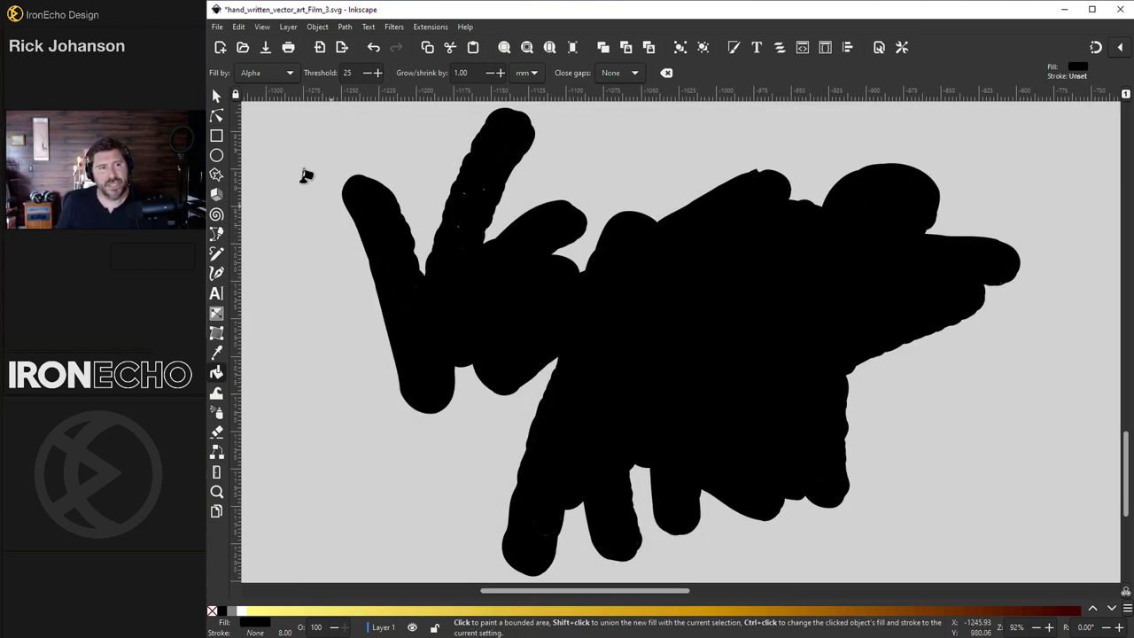
With the Selector, deselect and box-select all 47 black backing pieces.
click(218, 98)
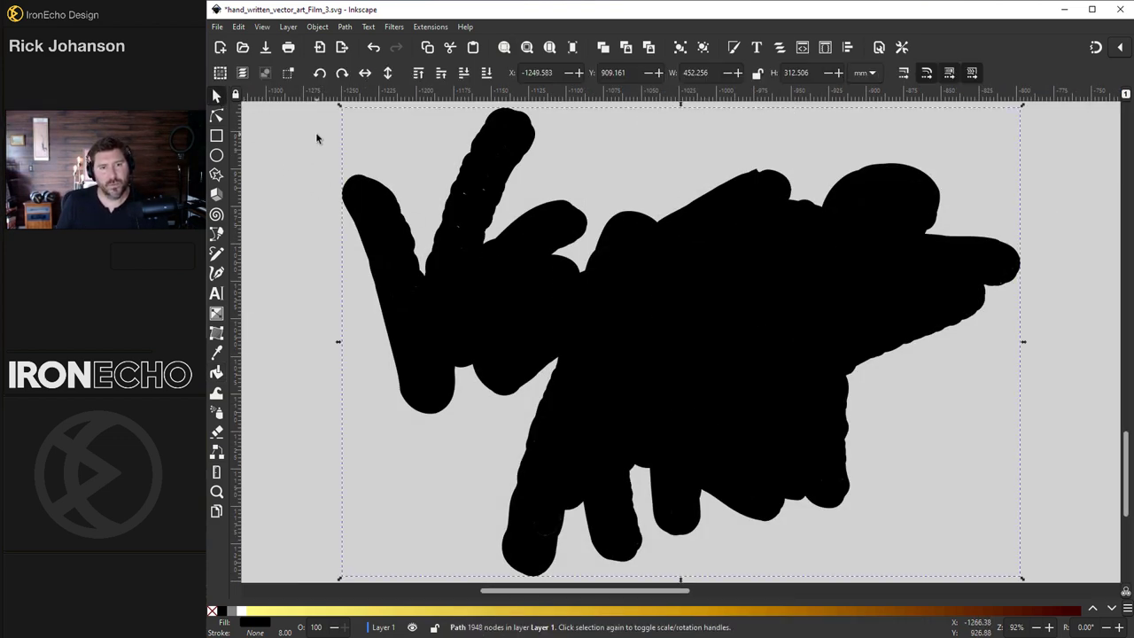
click(316, 137)
drag(296, 105, 1027, 586)
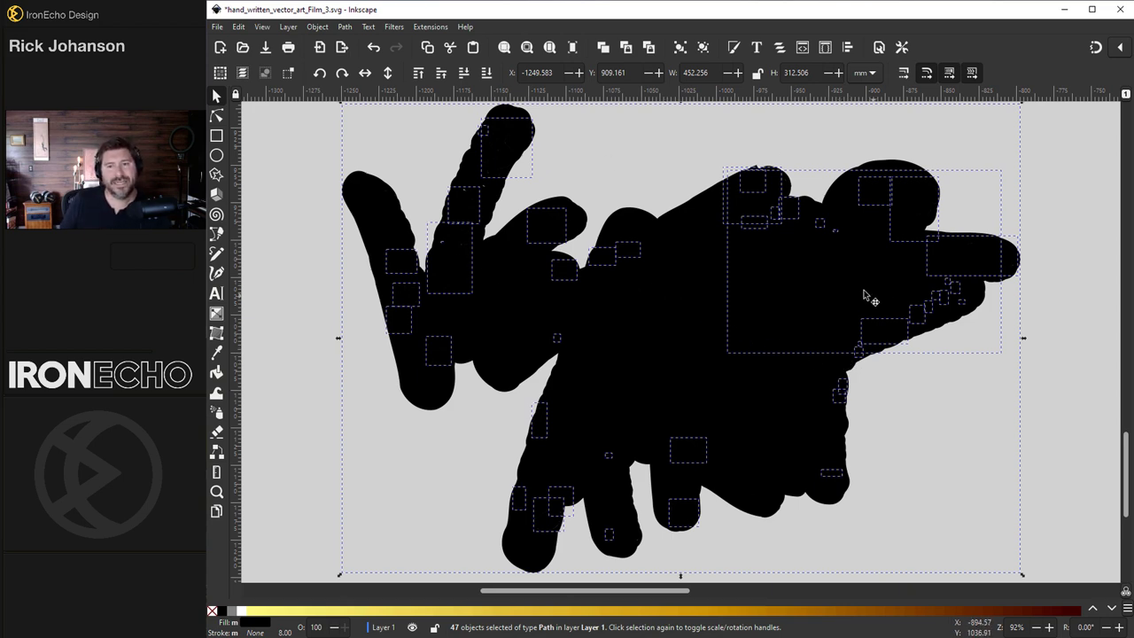
click(345, 26)
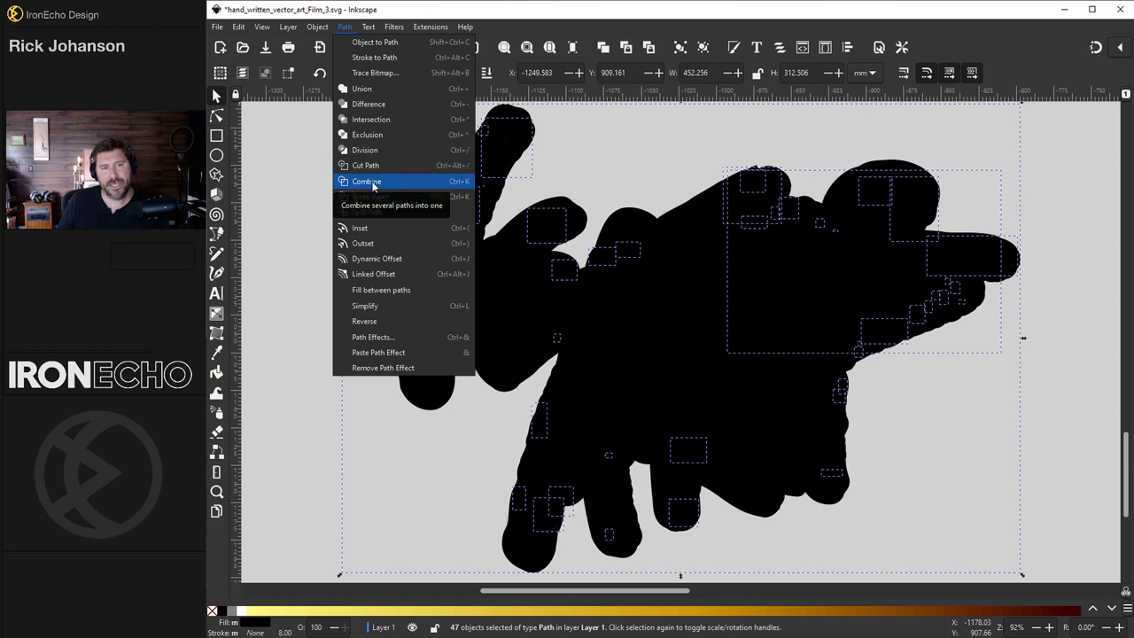
Union the 47 backing pieces into one shape and place the white lettering on it.
click(377, 92)
scroll(454, 381, down, 2)
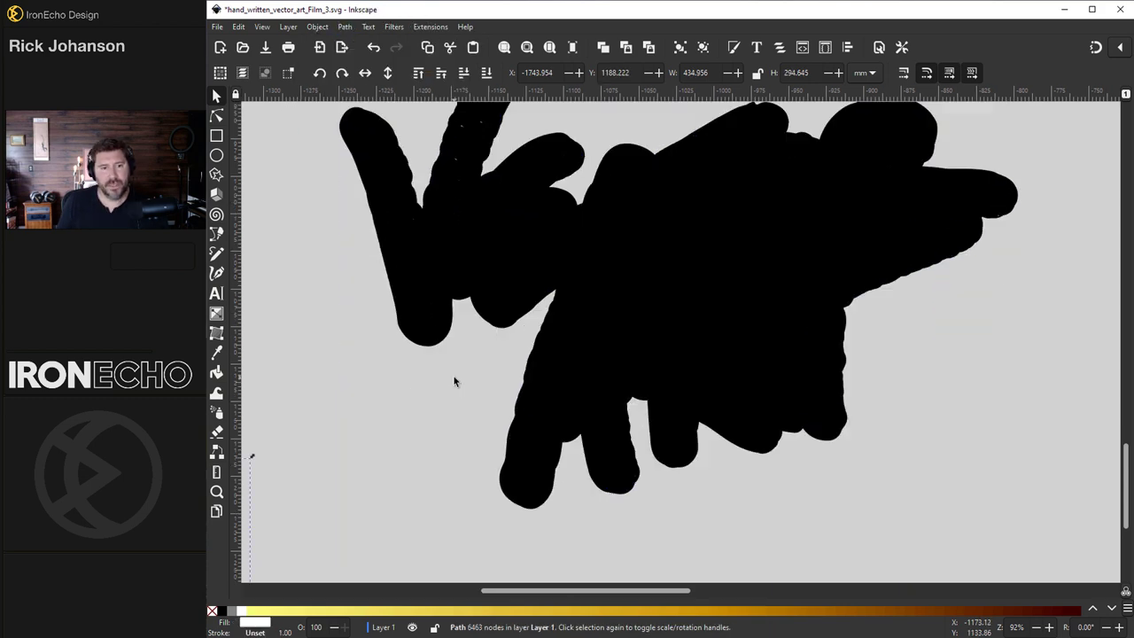
ctrl+scroll(454, 381, down, 2)
drag(286, 481, 606, 318)
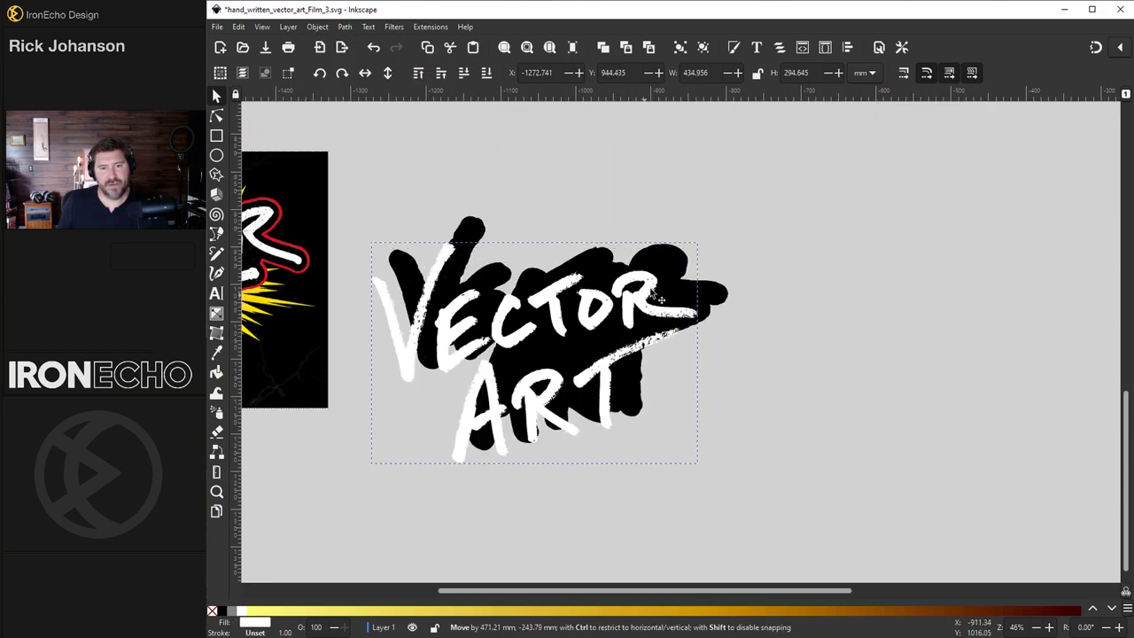
drag(660, 299, 682, 279)
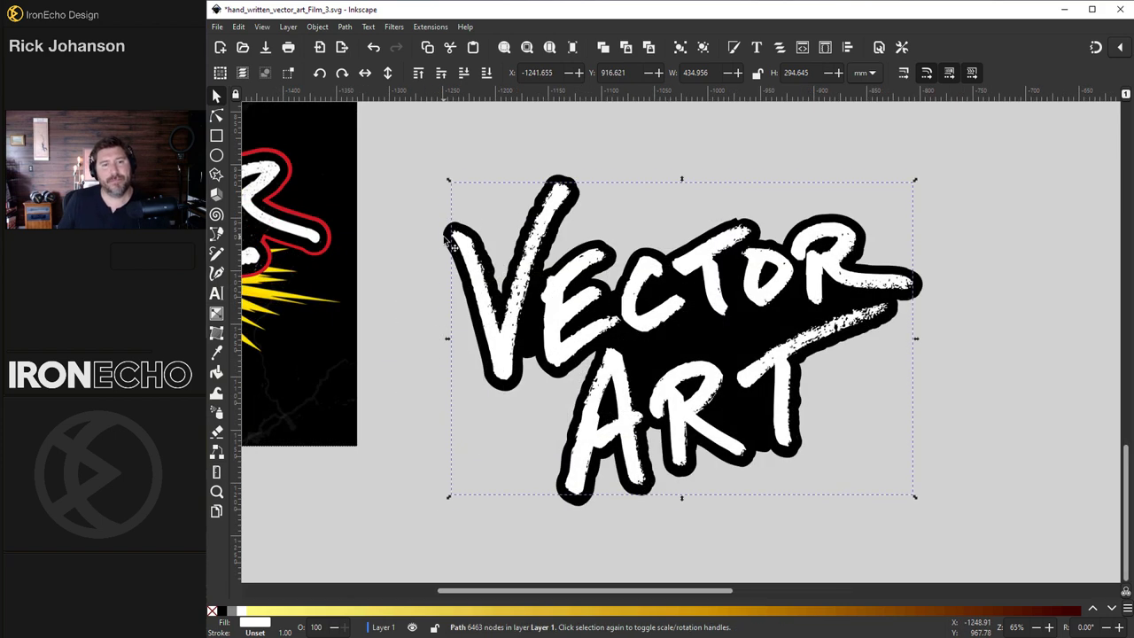
Duplicate the black backing, colour the copy red with the dropper, and lower it to the bottom.
click(452, 247)
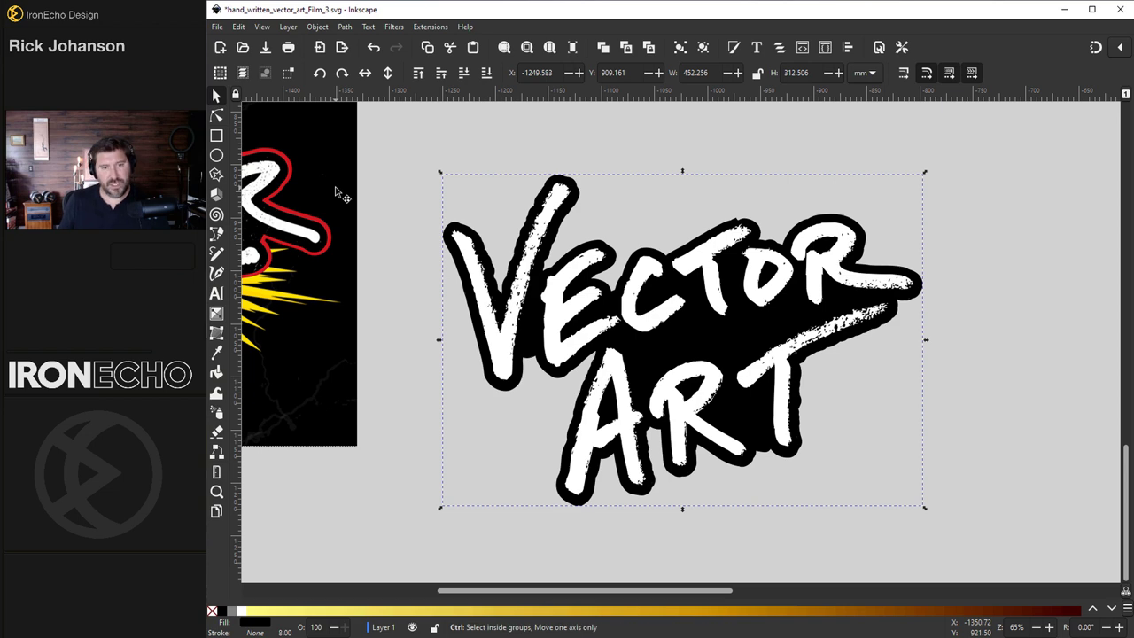
key(Page_Up)
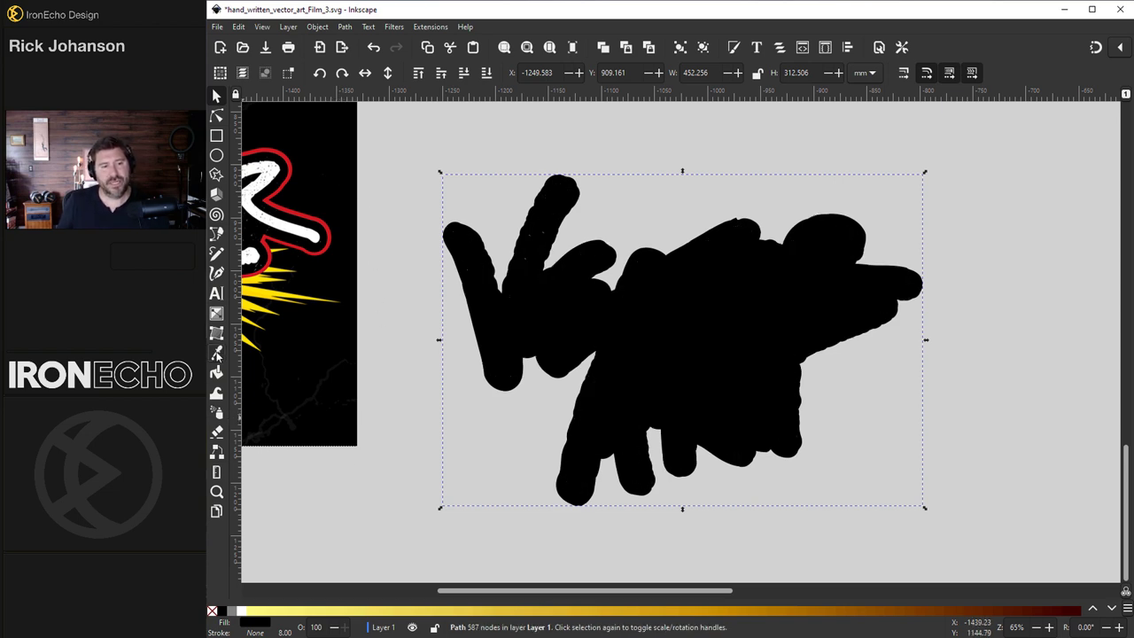
key(d)
click(321, 232)
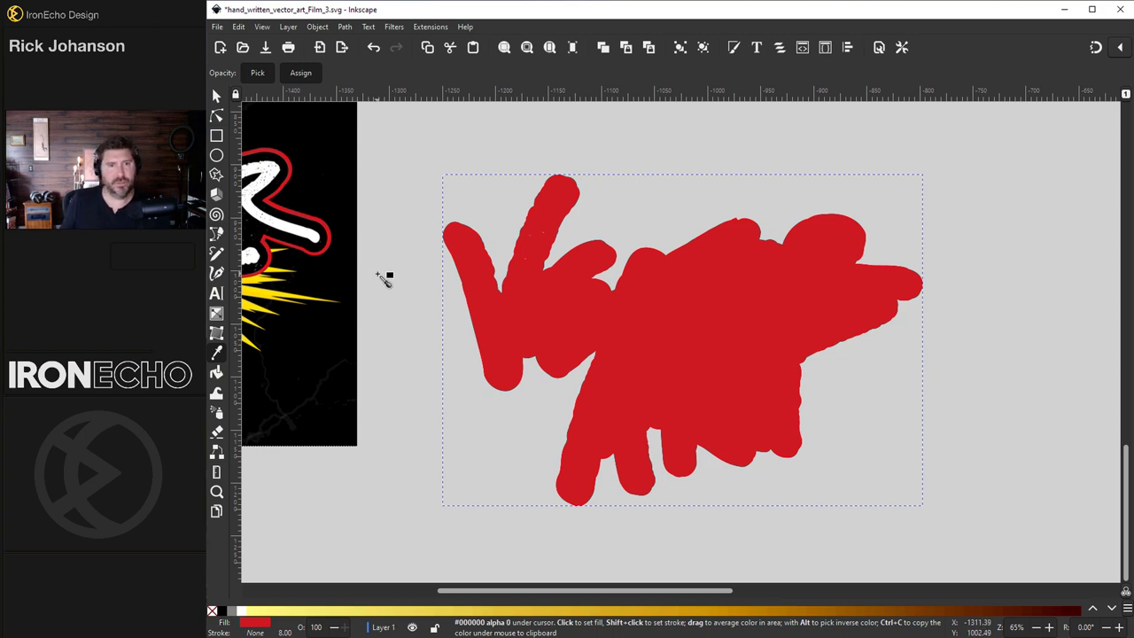
key(s)
click(486, 74)
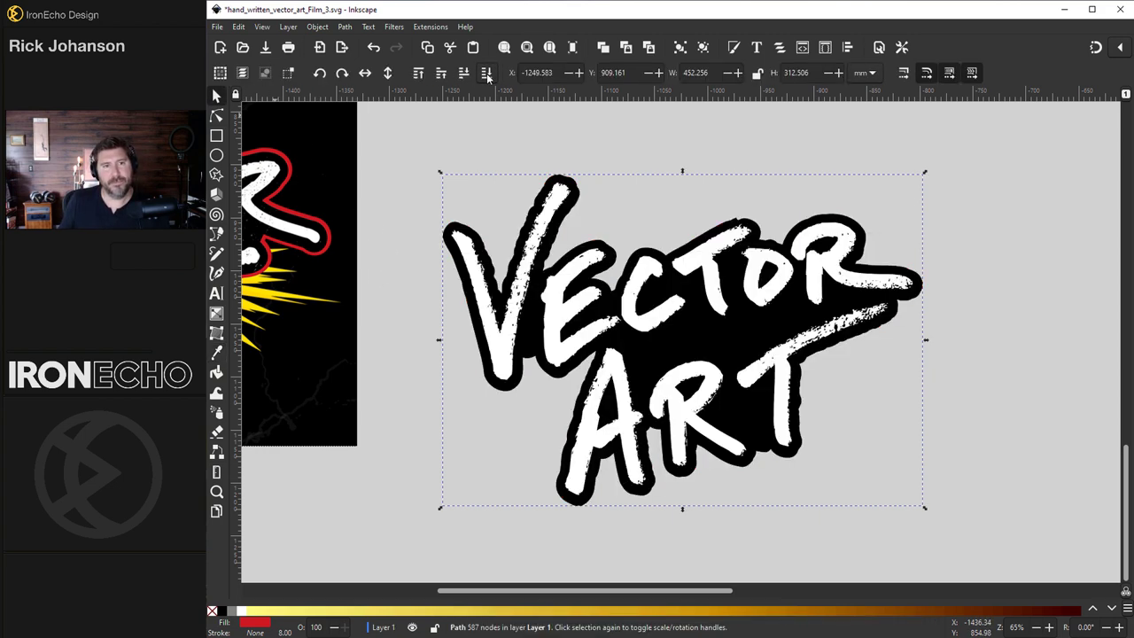
Make the red copy a Dynamic Offset and drag it outward into a red border.
click(344, 26)
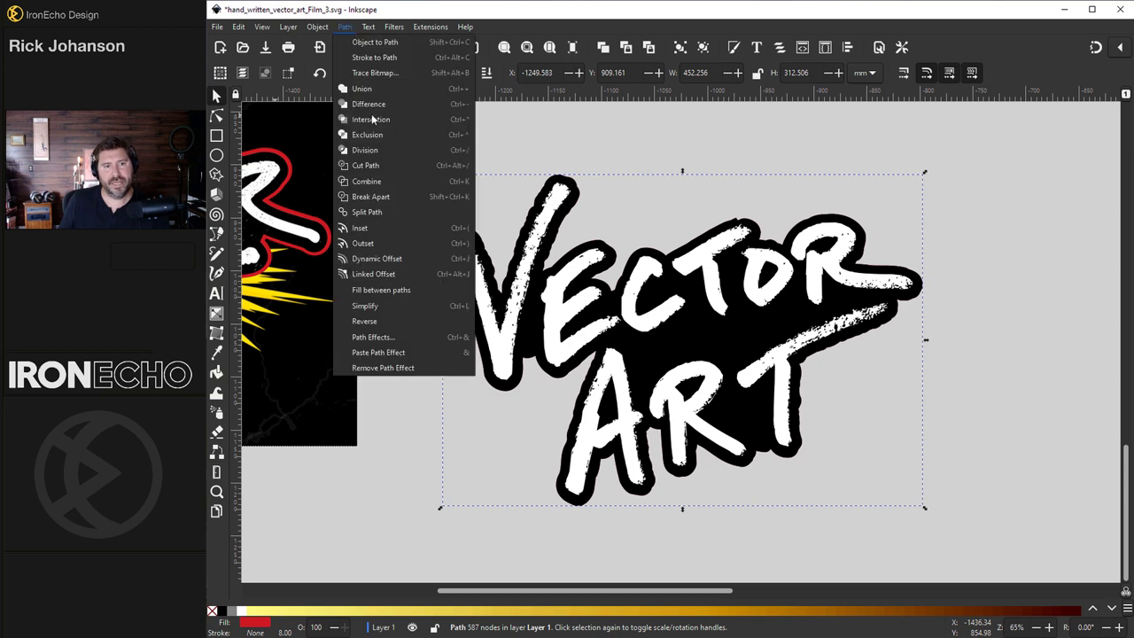
click(406, 258)
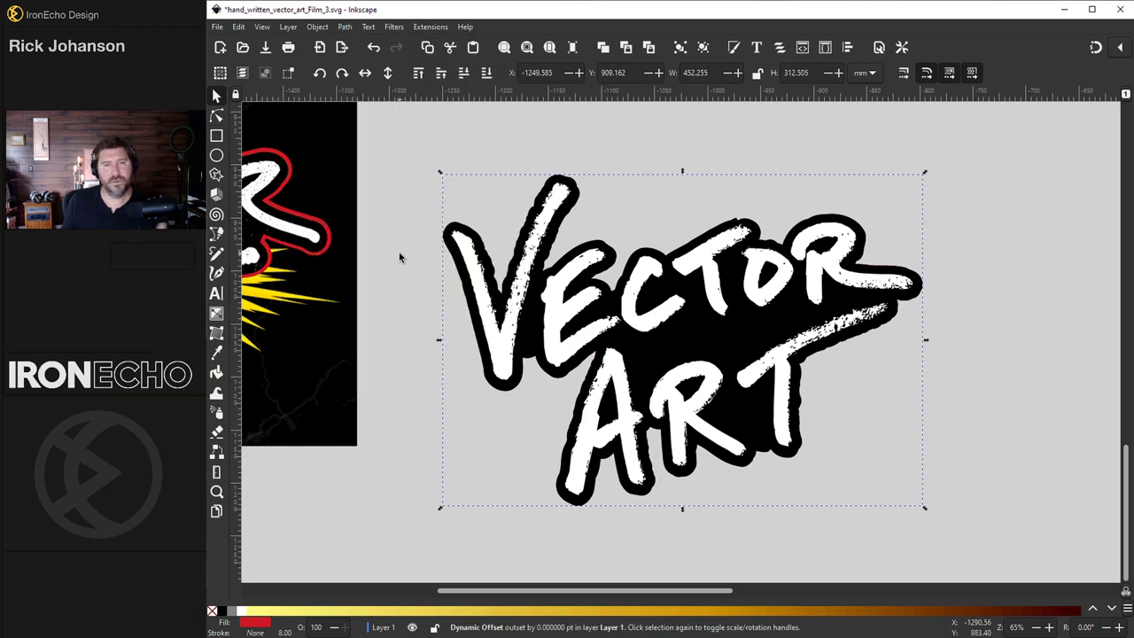
click(217, 116)
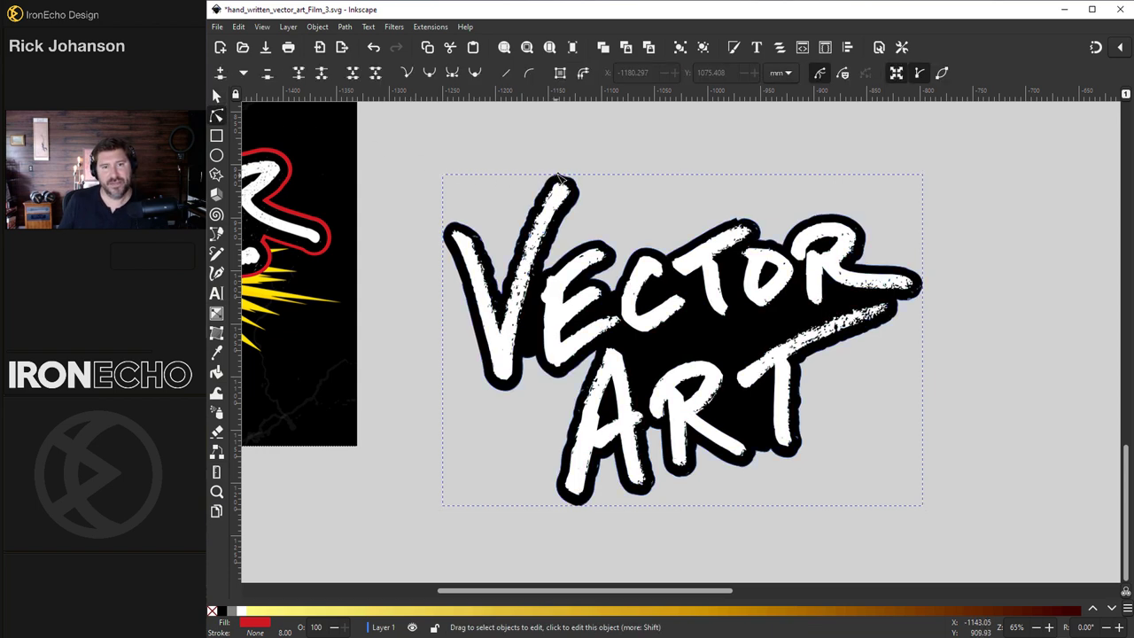
drag(559, 176, 599, 202)
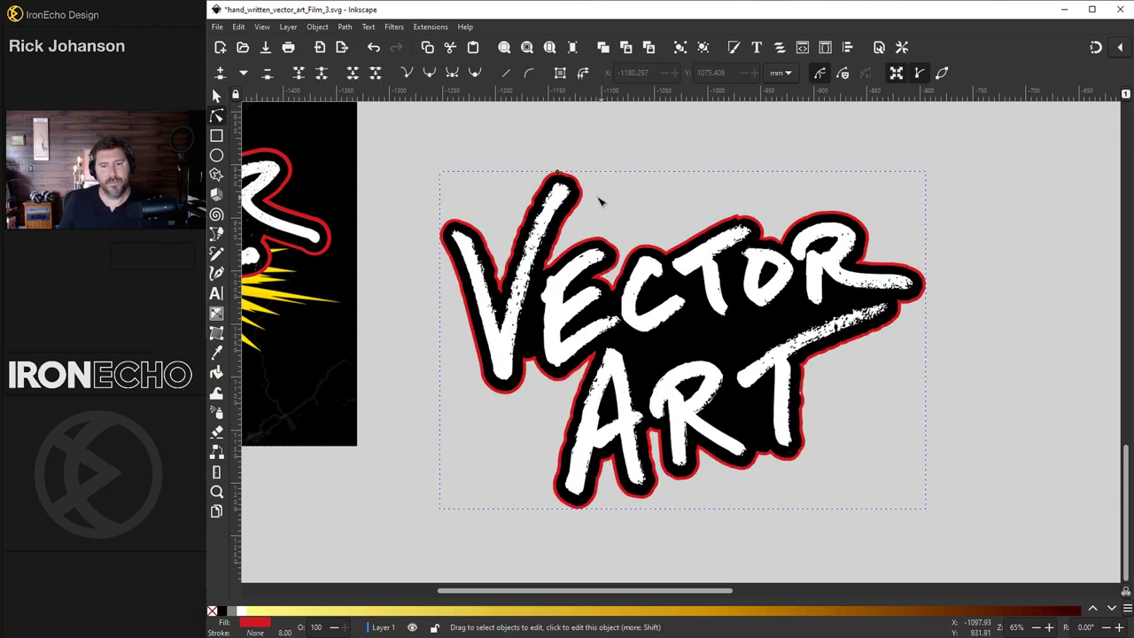
Save the document.
key(s)
click(217, 26)
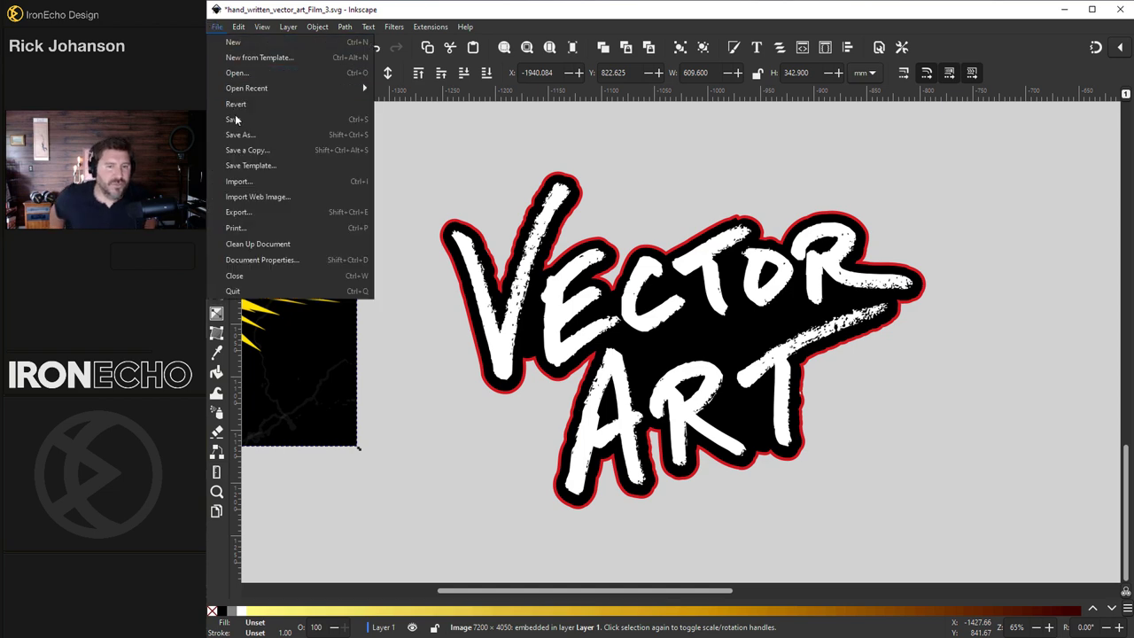
click(233, 119)
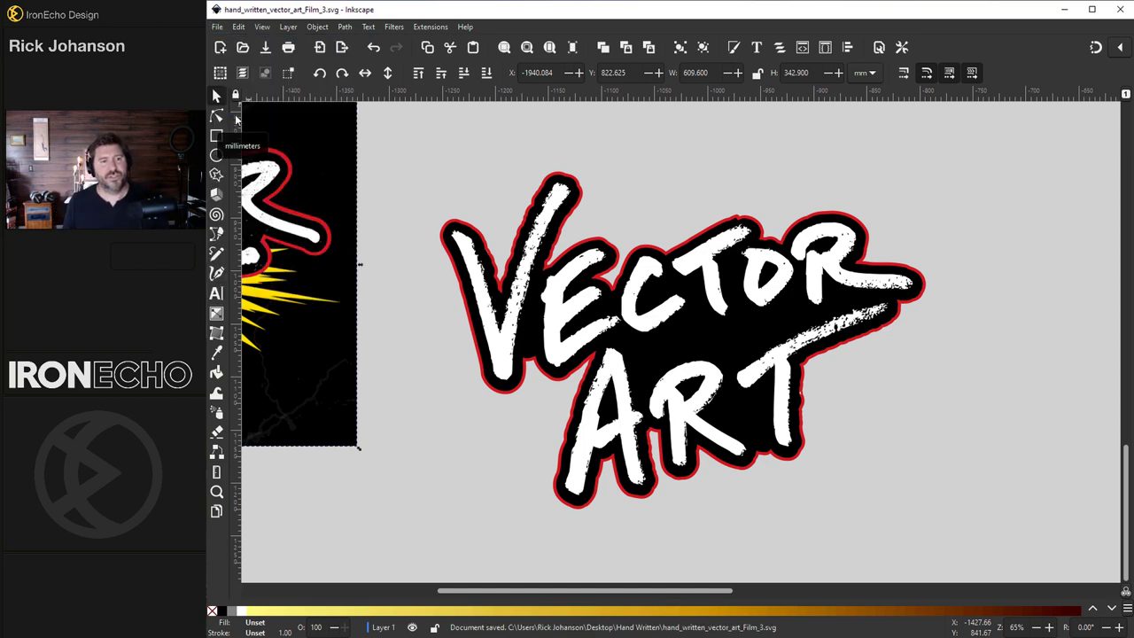
Duplicate the lettering group, separate its white, black and red layers, and bring in the scratched texture image.
drag(416, 155, 965, 533)
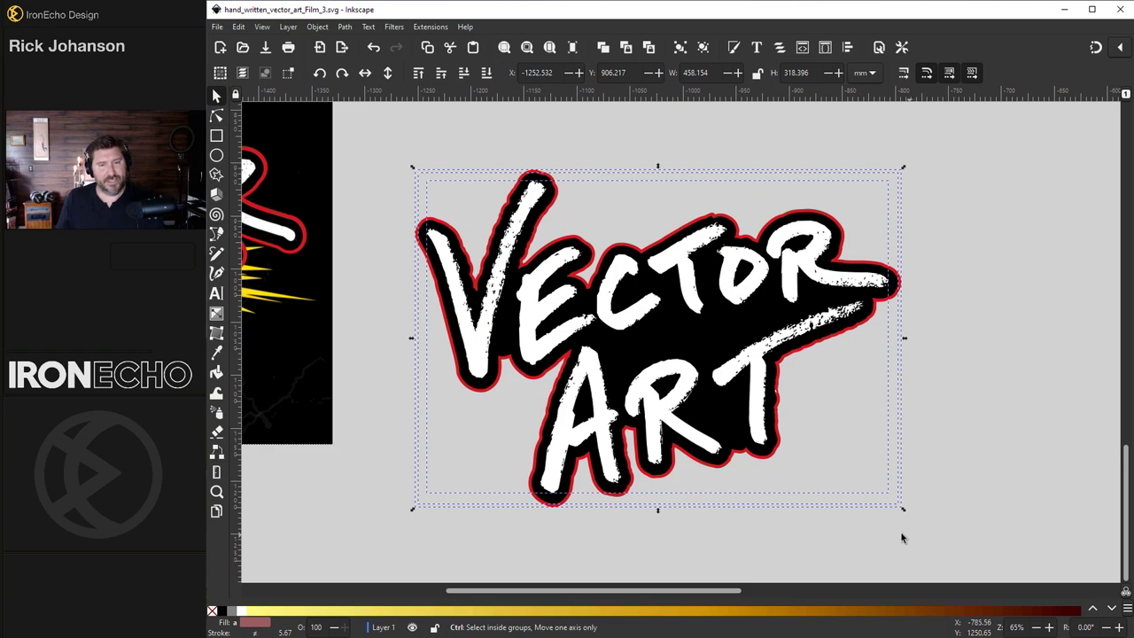
key(ctrl+d)
drag(560, 350, 485, 321)
key(minus)
key(minus)
key(minus)
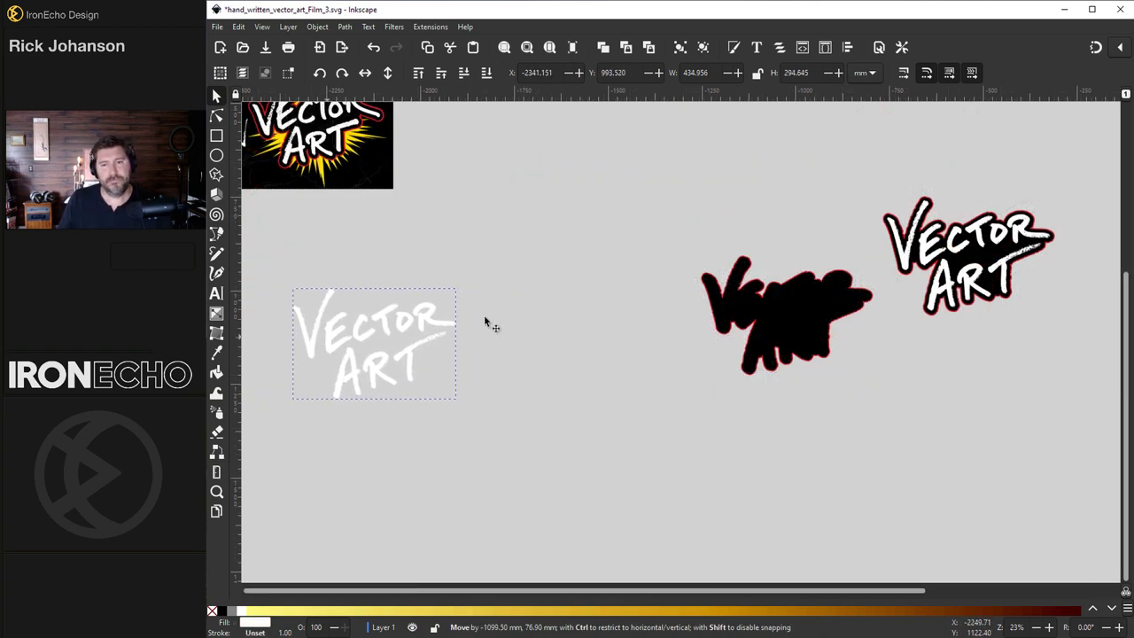
drag(775, 304, 807, 340)
drag(970, 257, 1023, 164)
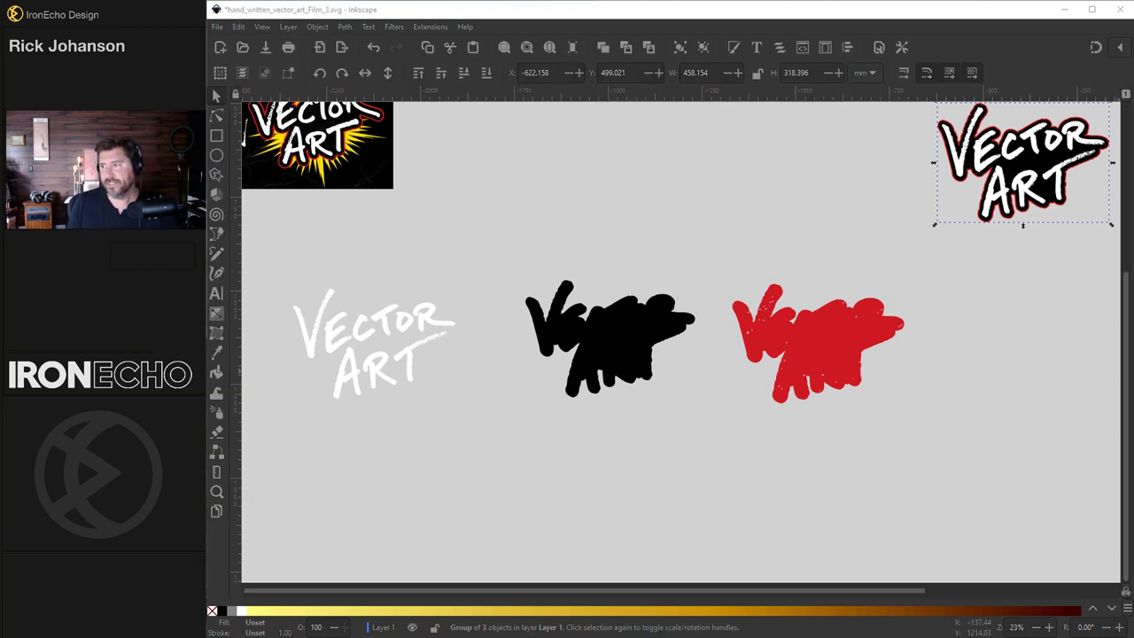
drag(1068, 335, 483, 271)
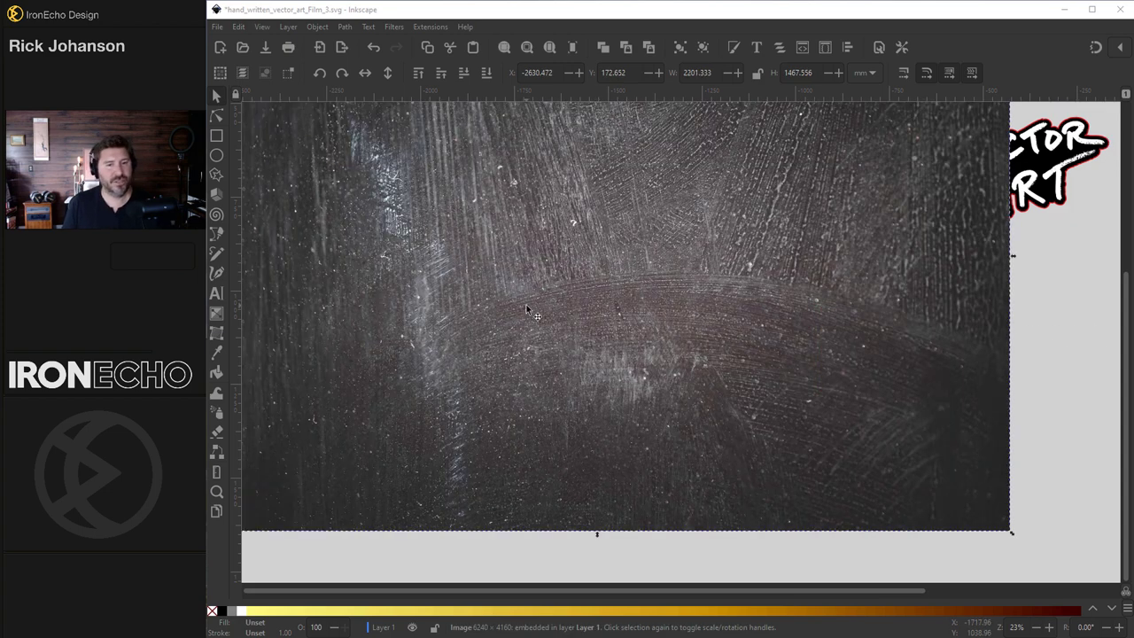
Open Trace Bitmap for the scratched texture photo.
scroll(526, 310, up, 3)
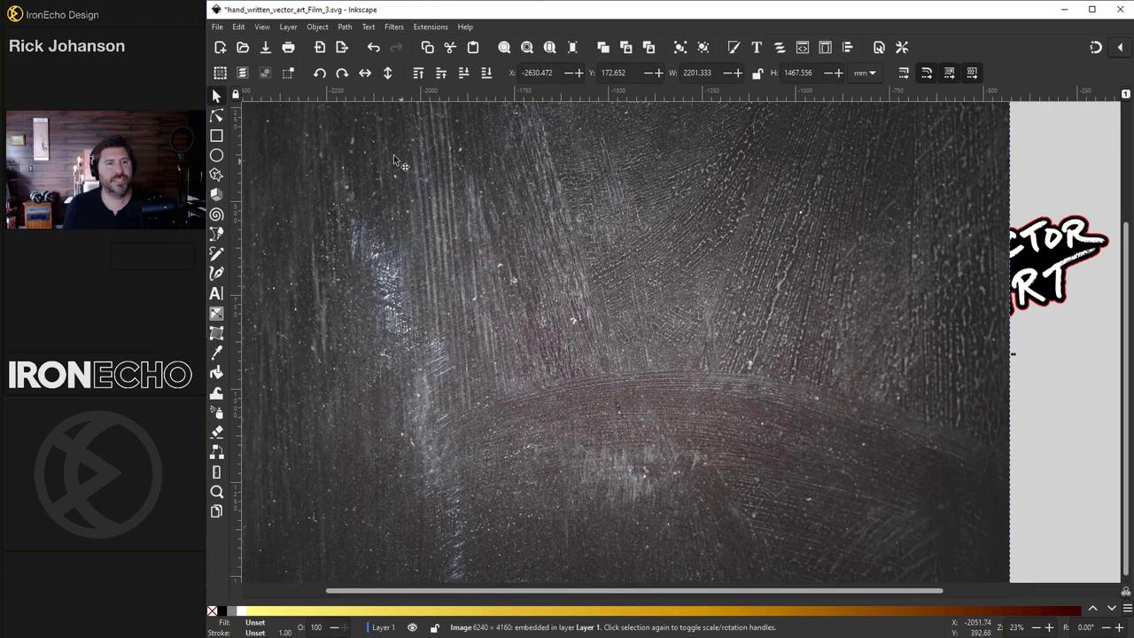
click(350, 29)
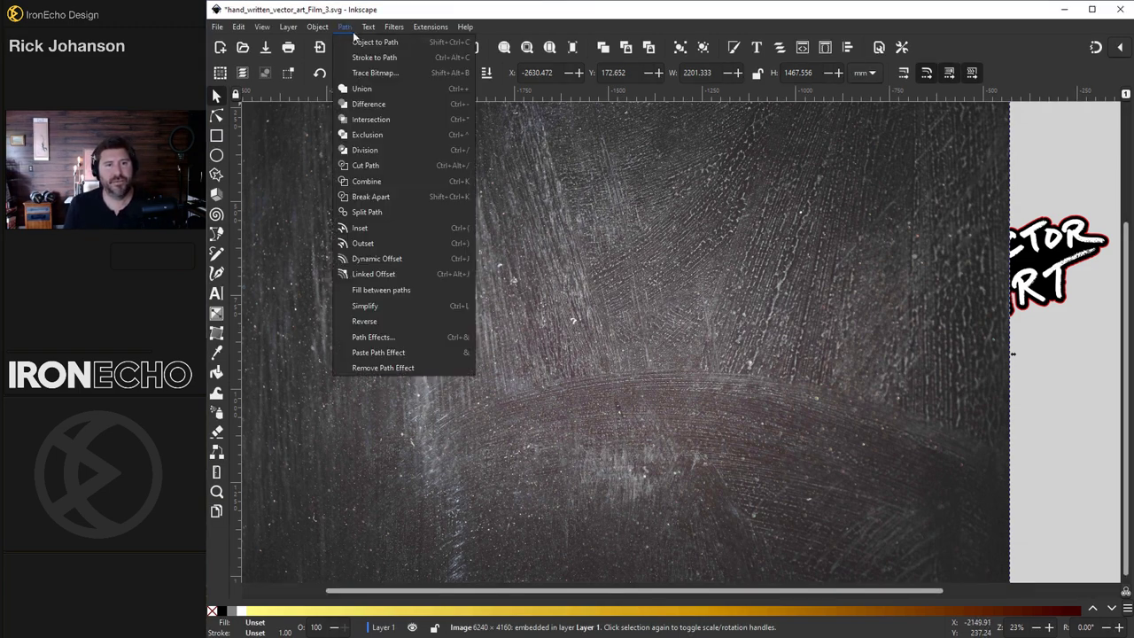
click(381, 70)
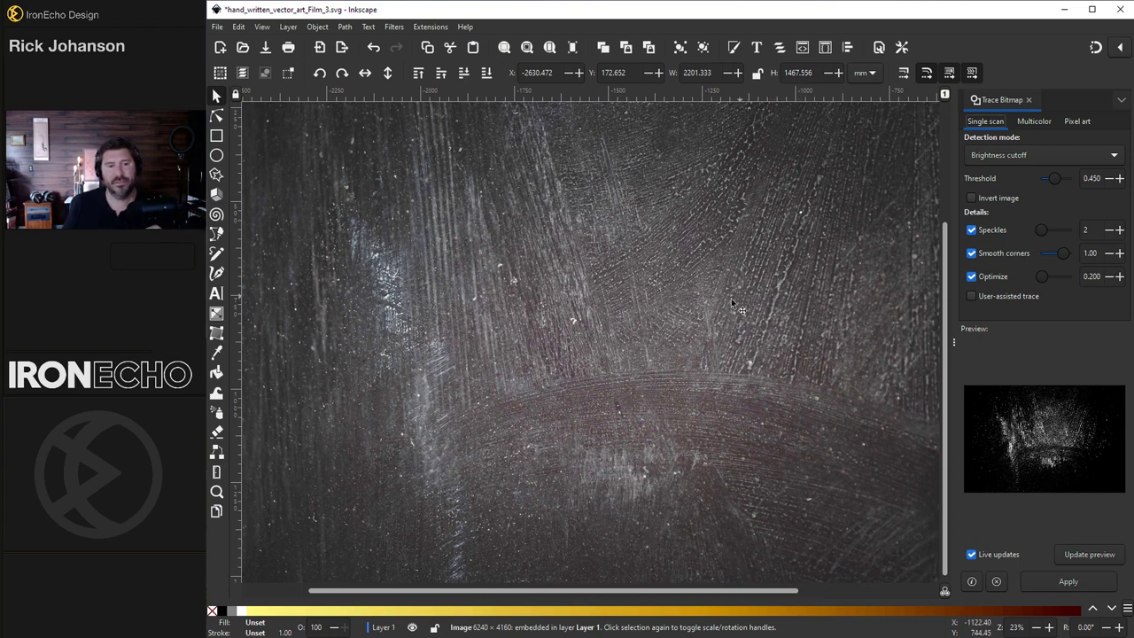
Trace the photo inverted with threshold 0.680 and smooth corners 0.22, then move the photo aside.
click(971, 199)
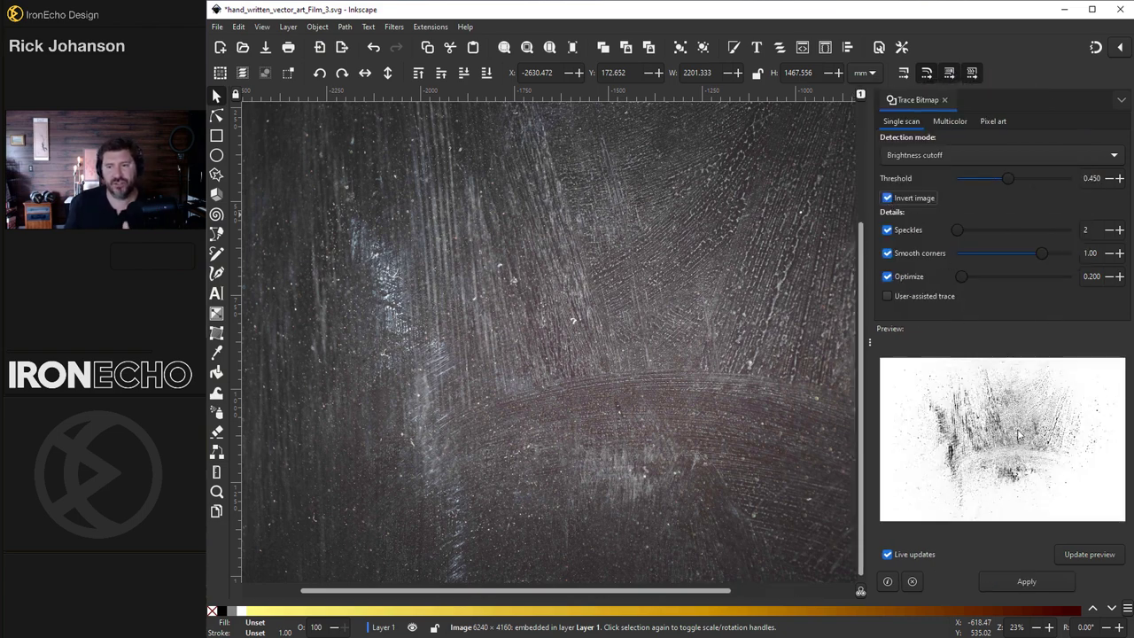
click(1030, 178)
drag(1031, 177, 1034, 178)
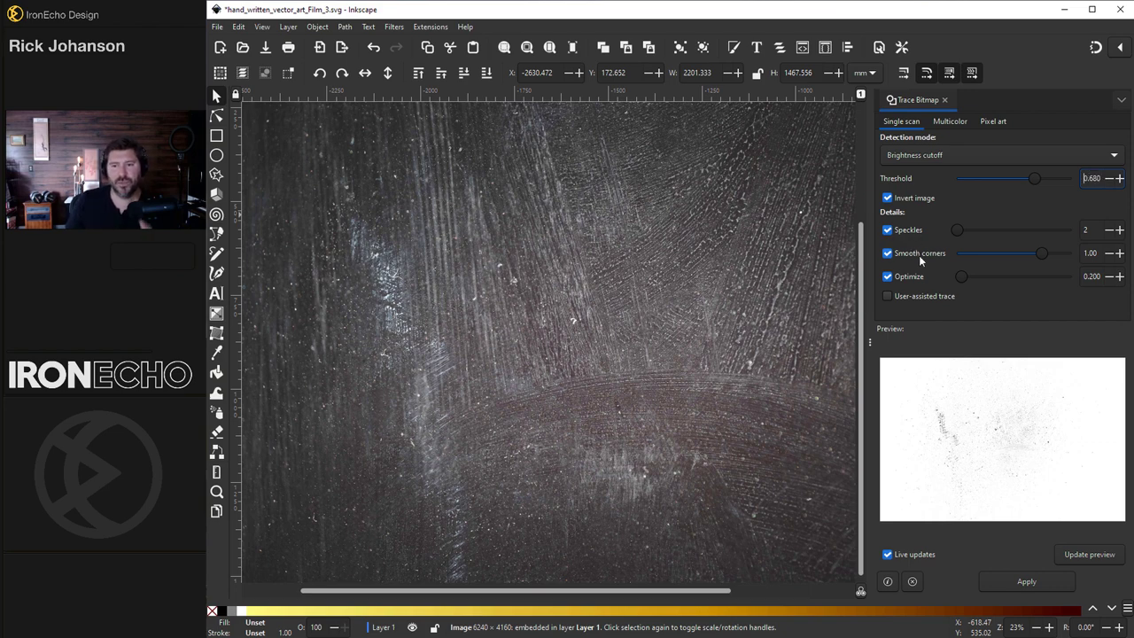
drag(1033, 257, 977, 257)
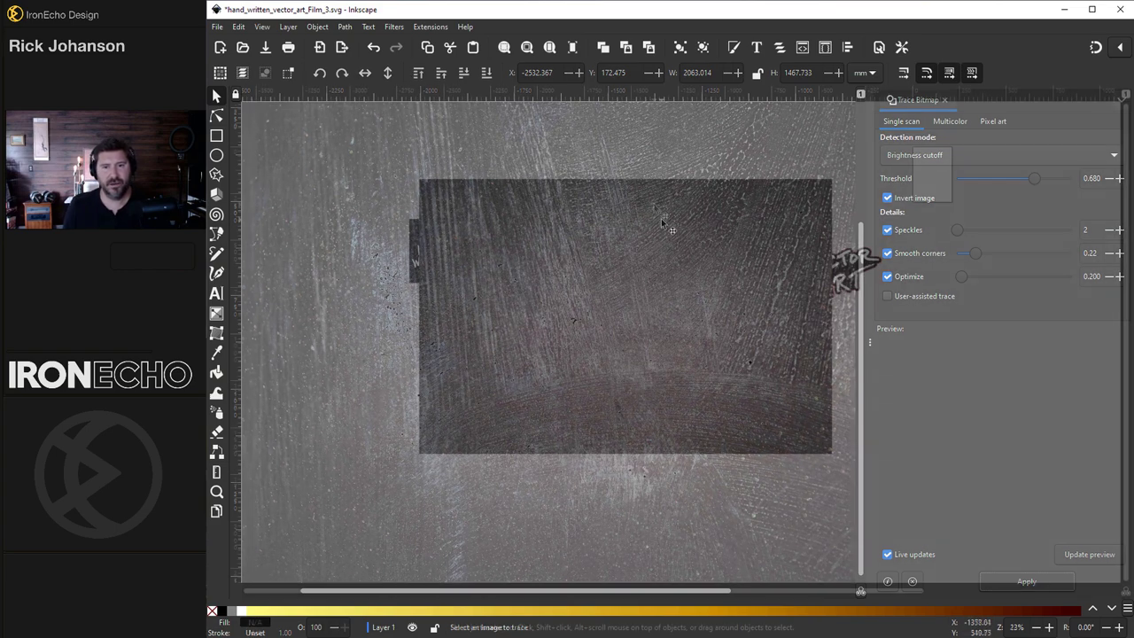
mouse_move(662, 223)
mouse_down()
mouse_move(605, 263)
mouse_move(511, 370)
mouse_move(425, 430)
mouse_move(381, 438)
mouse_up()
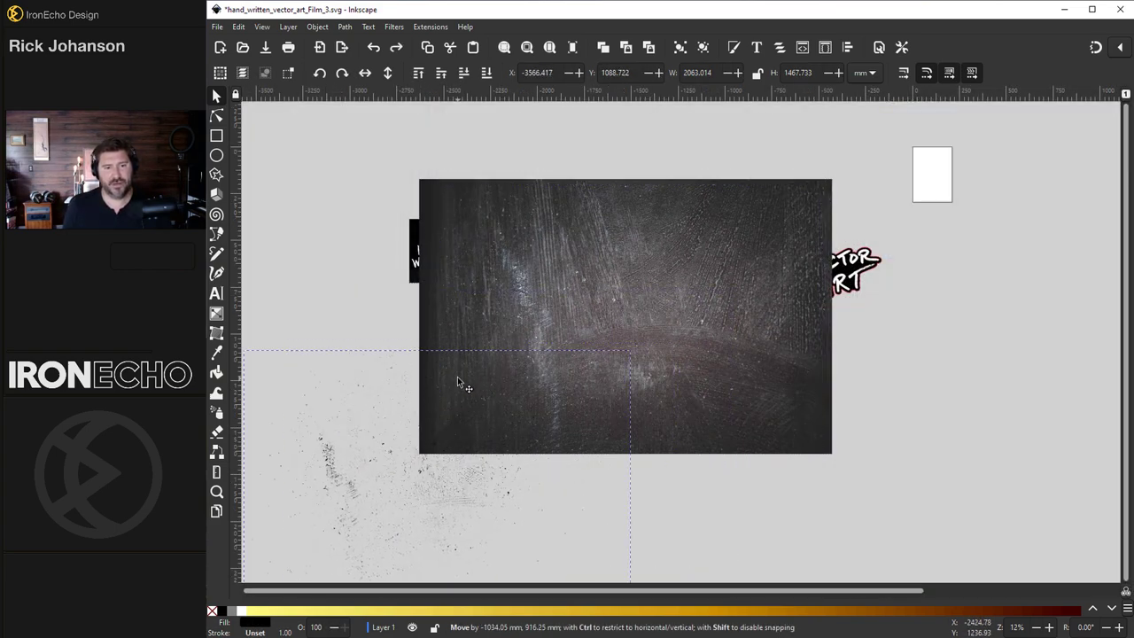
Delete the texture photo and colour the traced speckles green (00d63cff).
click(610, 281)
key(Delete)
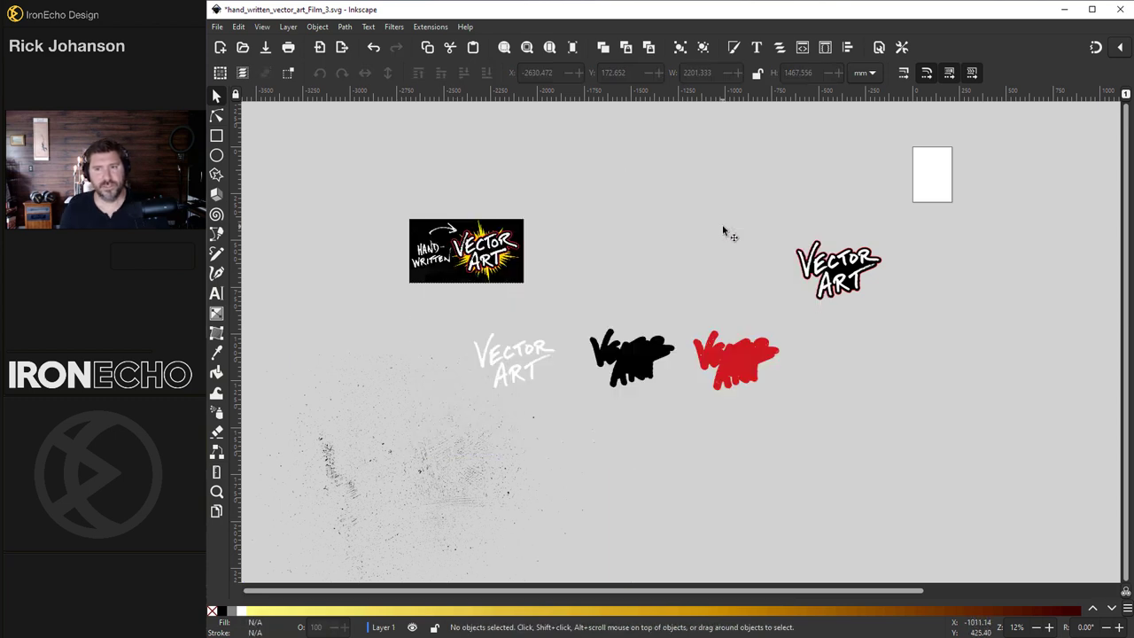
click(460, 456)
key(ctrl+shift+f)
drag(1004, 268, 992, 268)
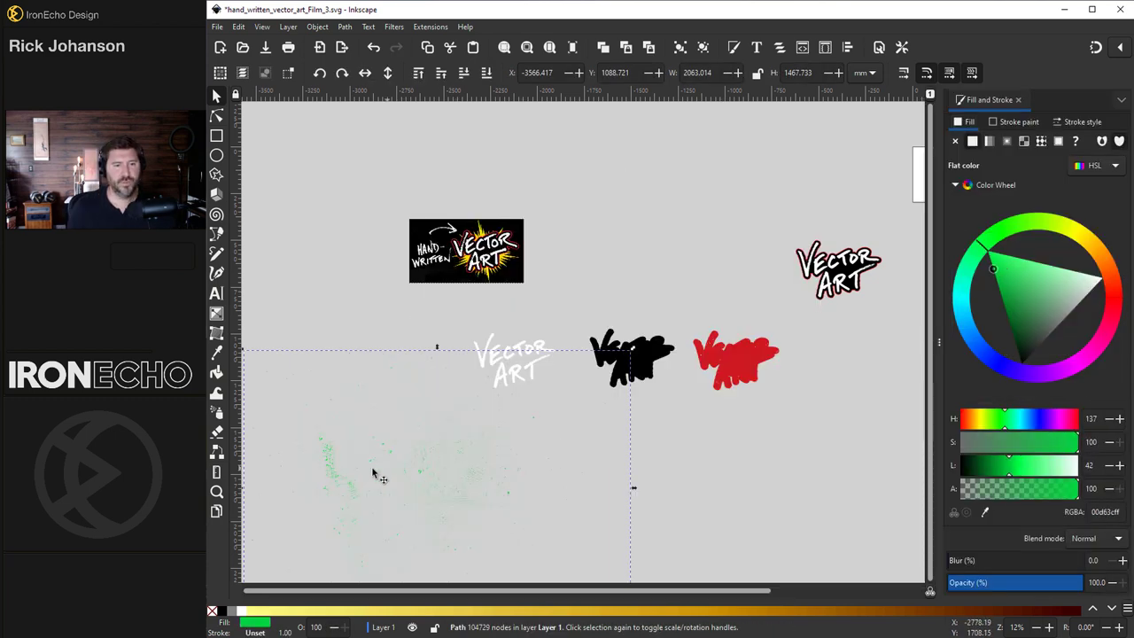
Shrink the green speckle texture and slide it across the lettering, backing and red shapes.
mouse_move(363, 451)
mouse_down()
mouse_move(349, 430)
mouse_move(397, 347)
mouse_up()
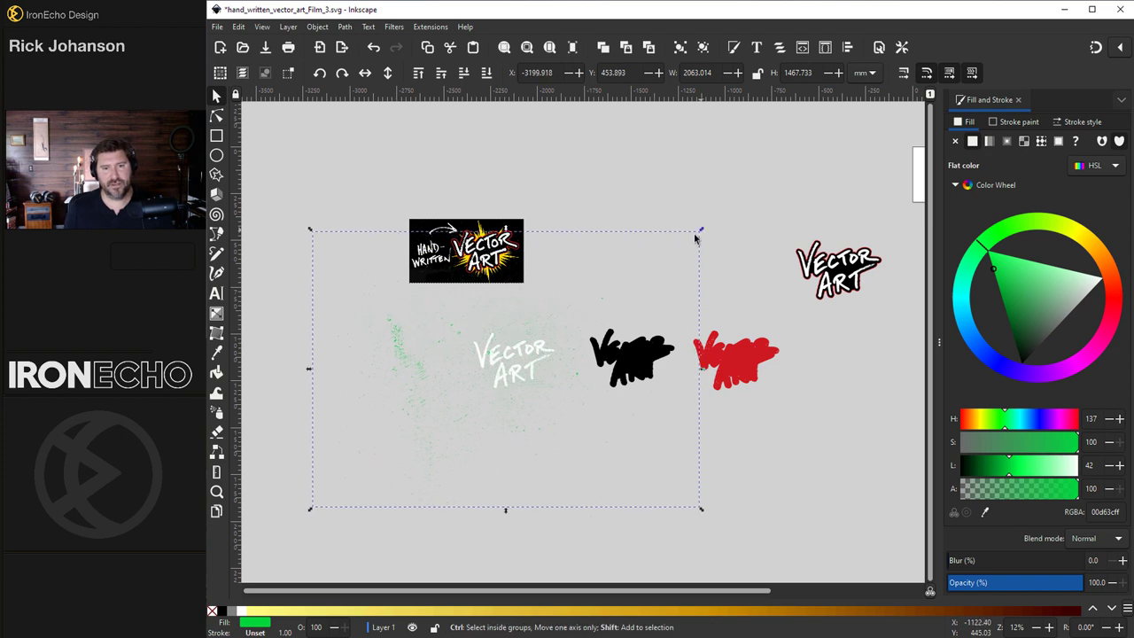
drag(696, 235, 586, 317)
scroll(522, 384, up, 4)
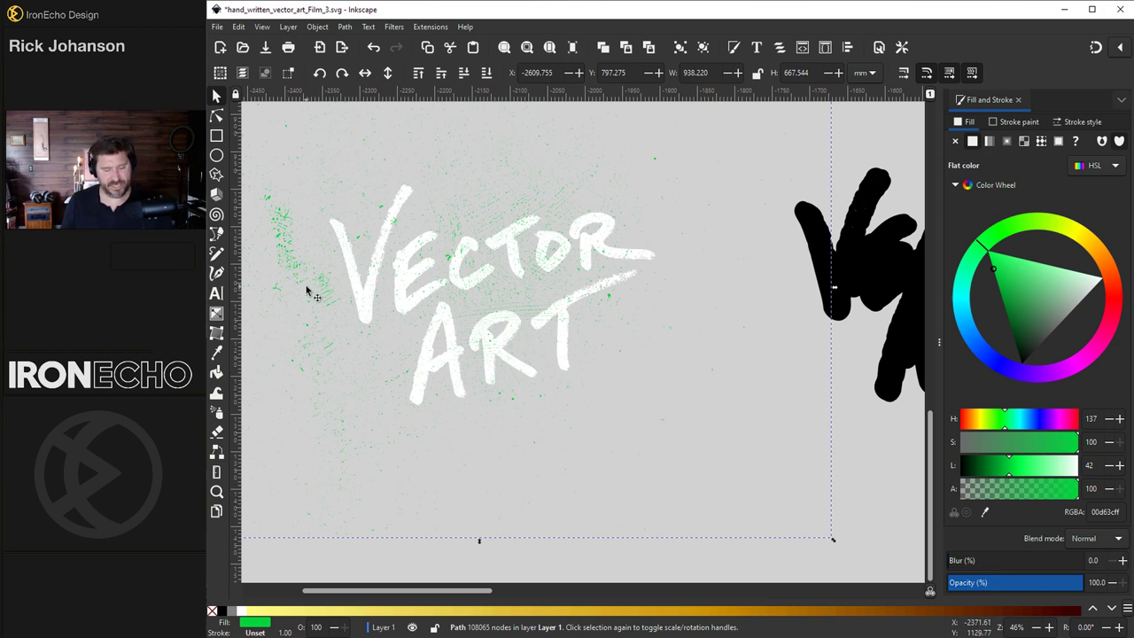
key(ctrl)
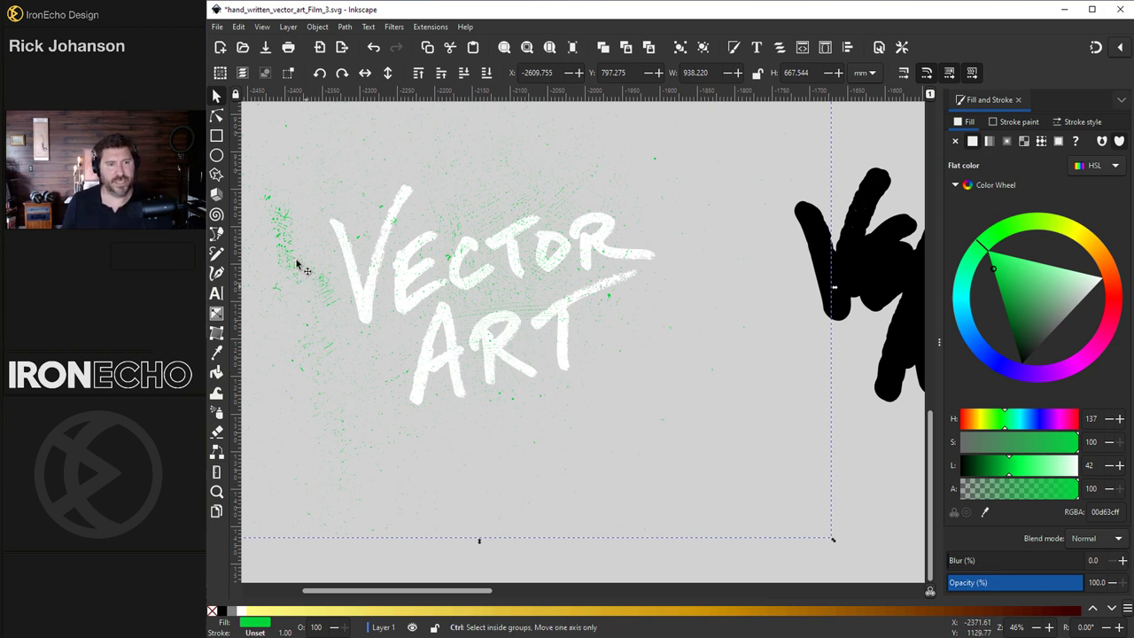
drag(299, 263, 473, 285)
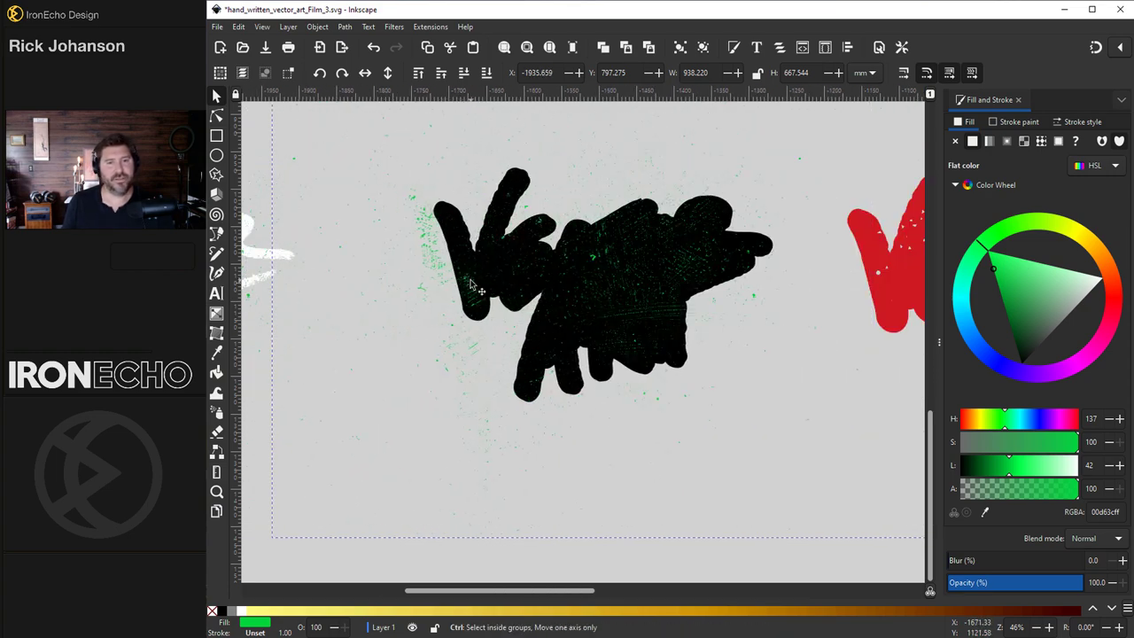
scroll(605, 590, right, 3)
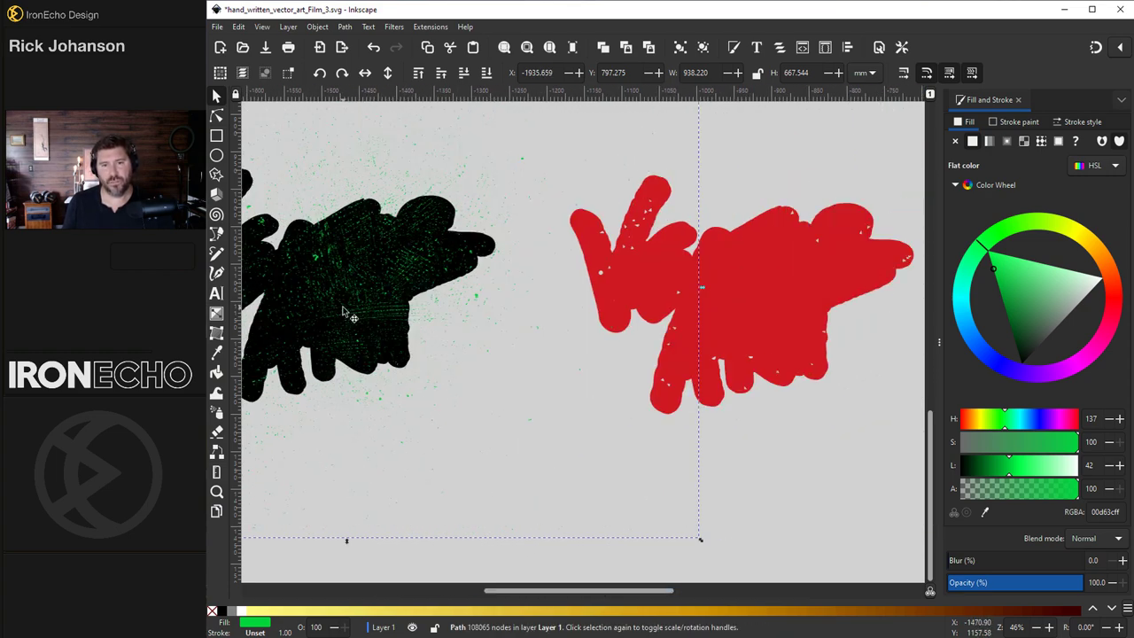
drag(354, 318, 765, 307)
drag(531, 586, 338, 586)
Cut the speckle texture out of the white VECTOR ART lettering with Path > Difference.
click(285, 259)
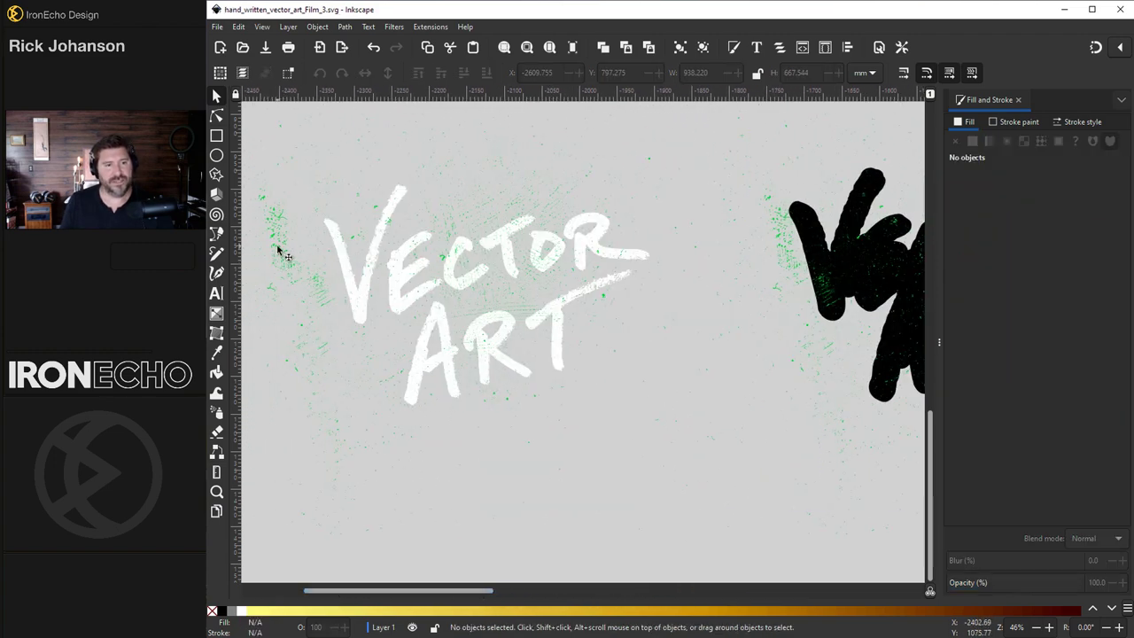
click(285, 255)
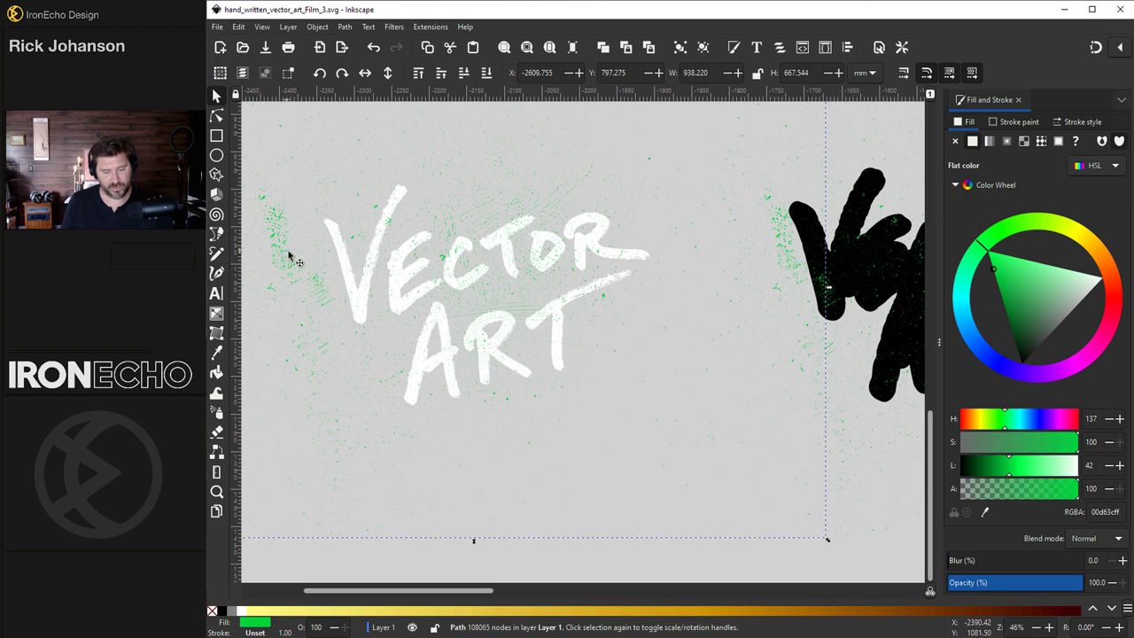
shift+click(398, 283)
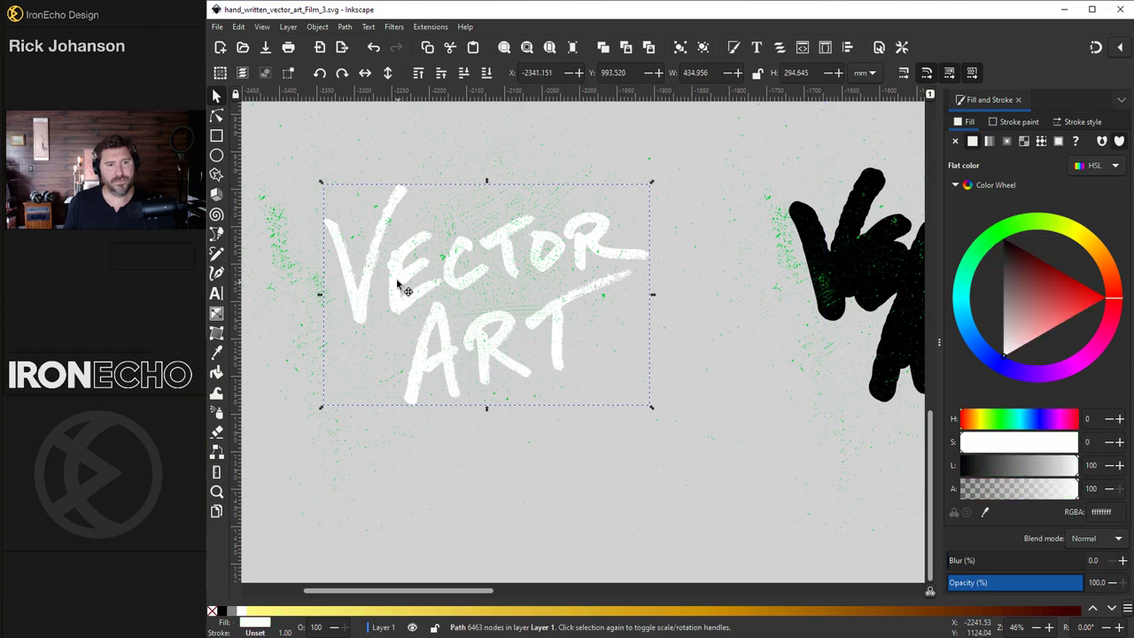
click(345, 27)
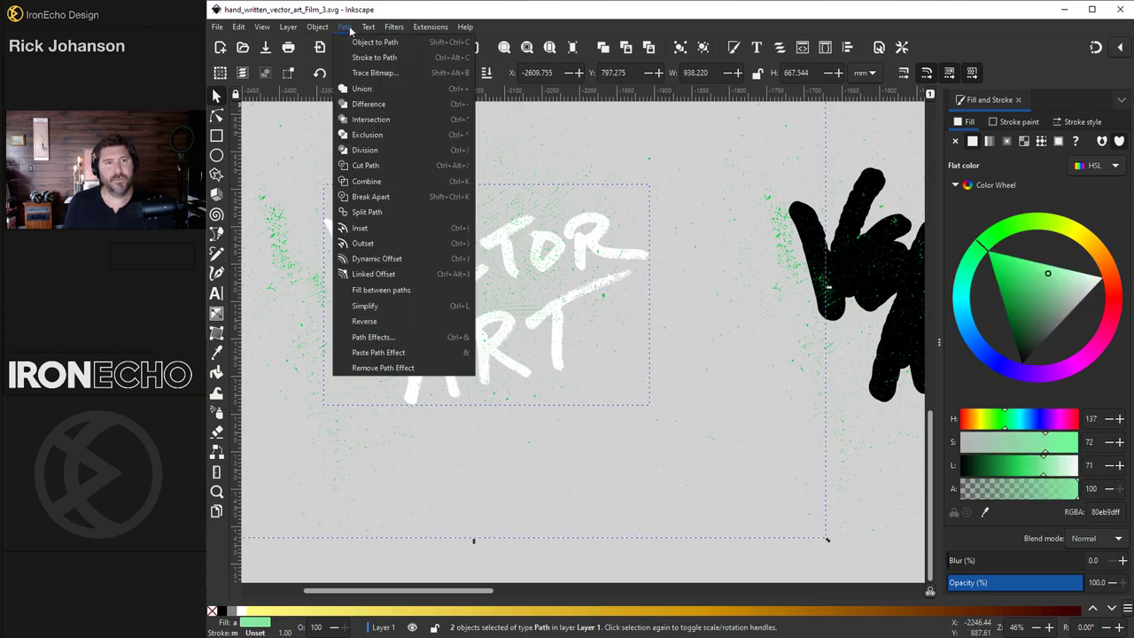
click(385, 104)
Cut the speckle texture out of the black backing and the red outline.
scroll(442, 282, up, 2)
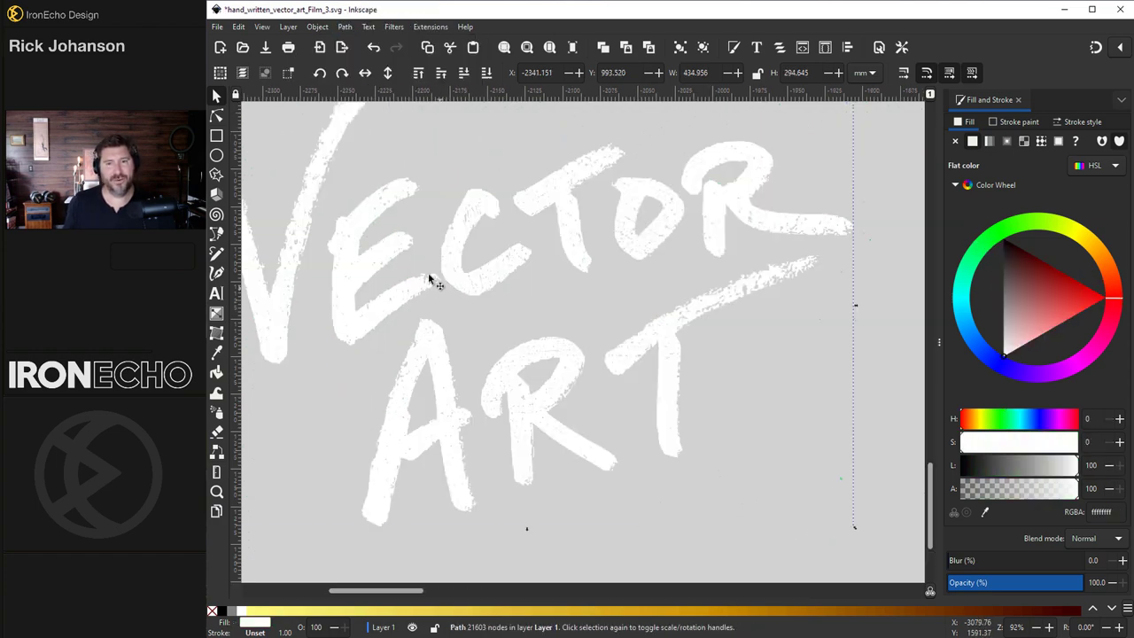
scroll(548, 286, down, 4)
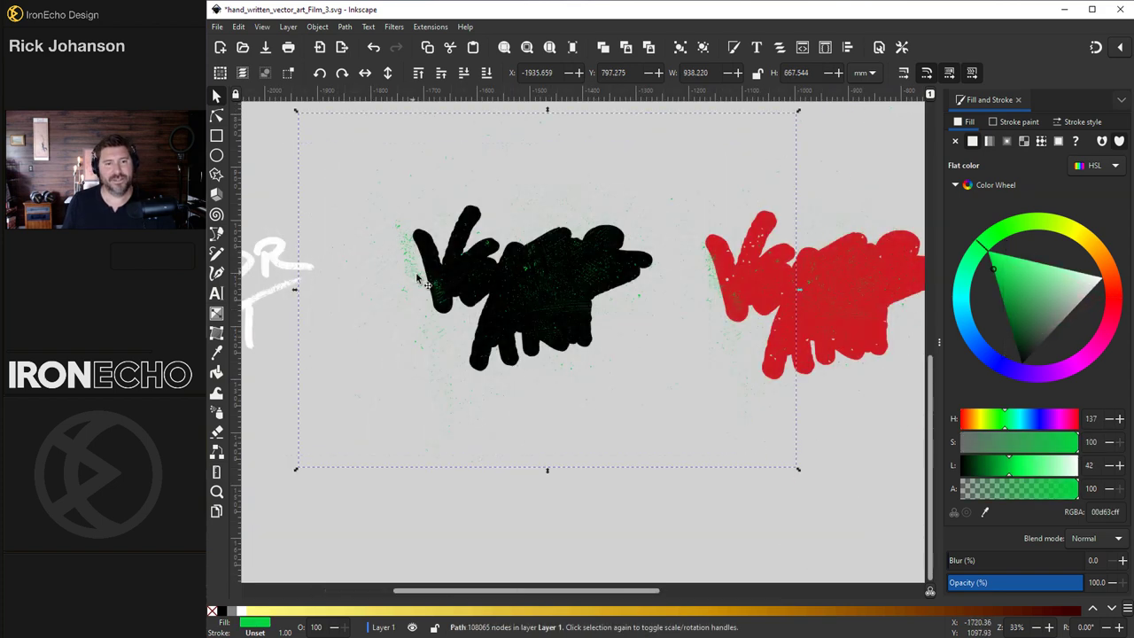
shift+click(423, 282)
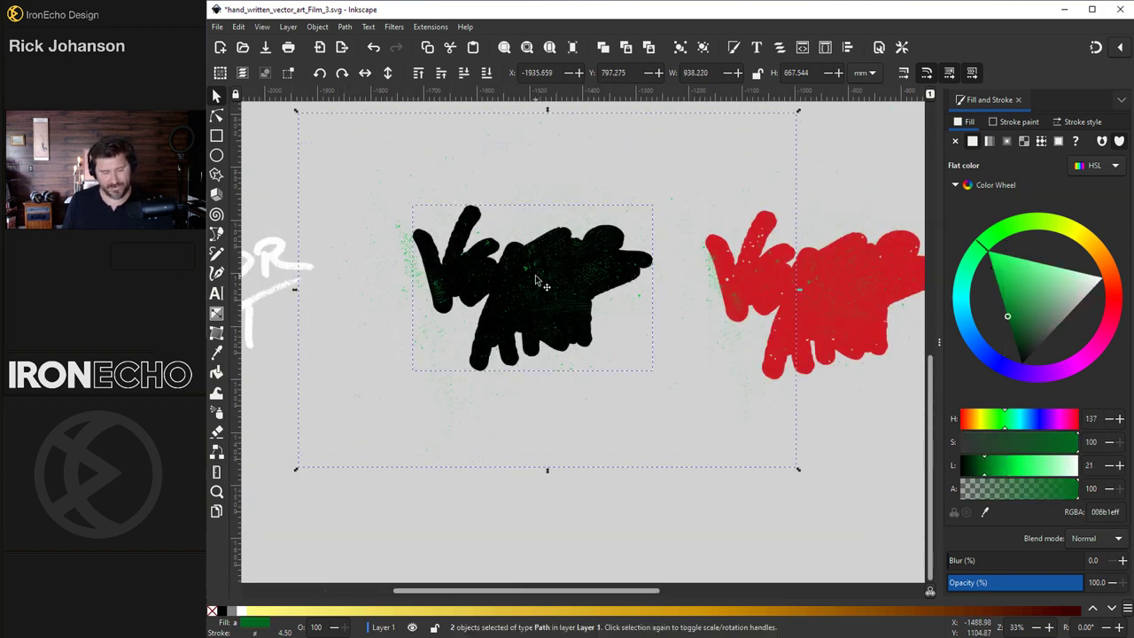
click(348, 28)
click(379, 103)
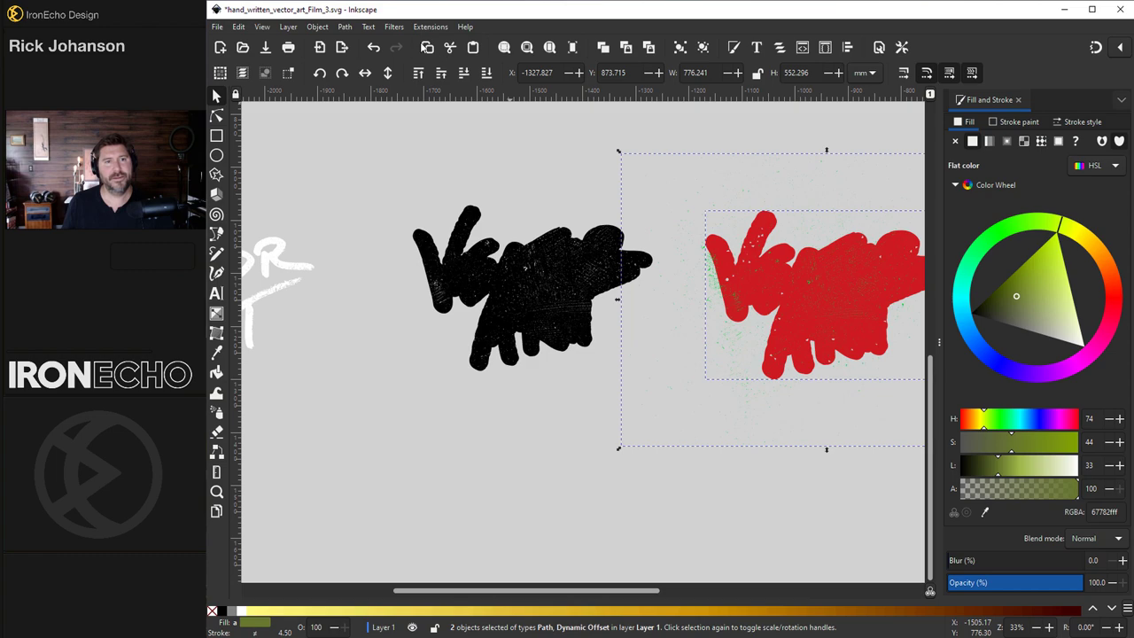
click(347, 27)
click(375, 105)
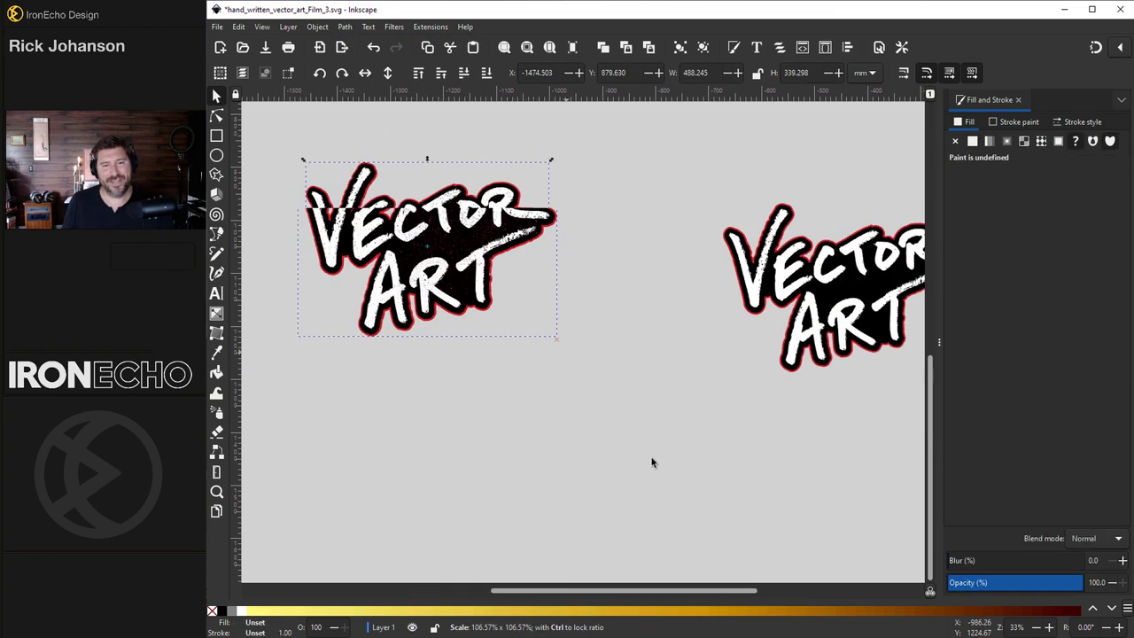
Scale up the distressed logo and place the small clean copy beside it at lower right.
drag(653, 461, 612, 458)
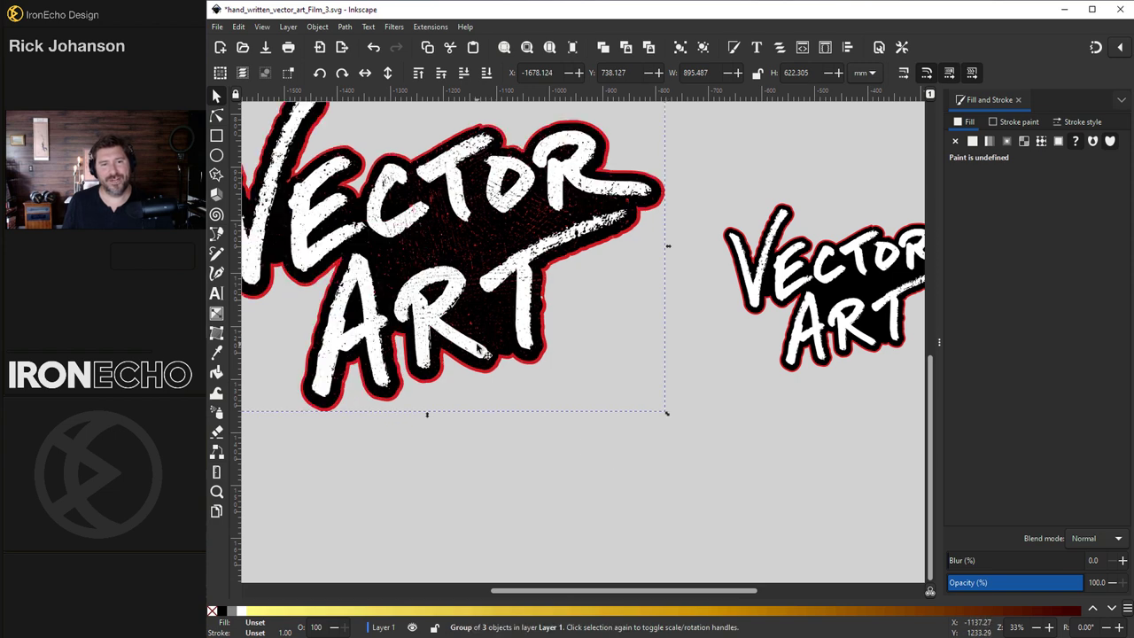
scroll(478, 350, up, 1)
click(784, 333)
scroll(783, 333, left, 2)
drag(806, 351, 699, 461)
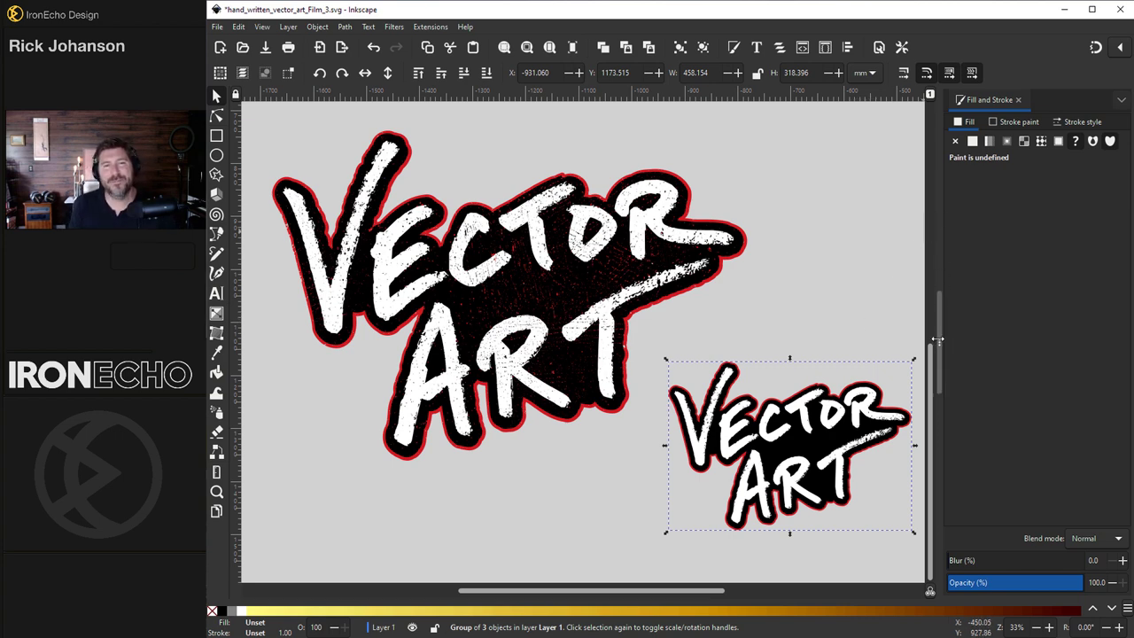
drag(936, 339, 1117, 345)
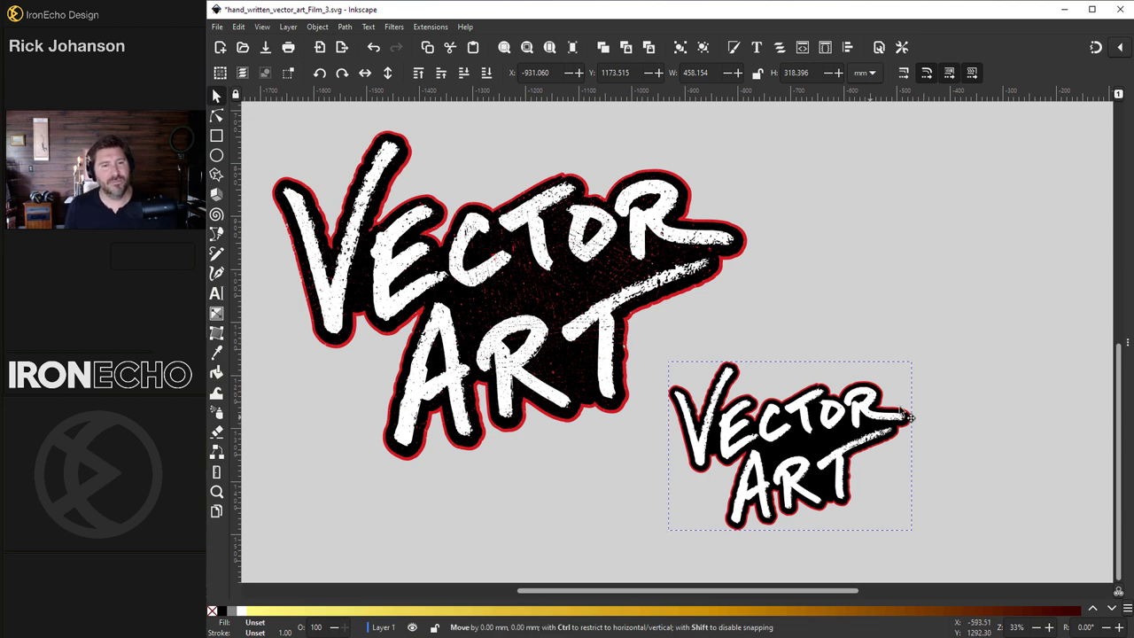
drag(899, 386, 960, 364)
click(983, 287)
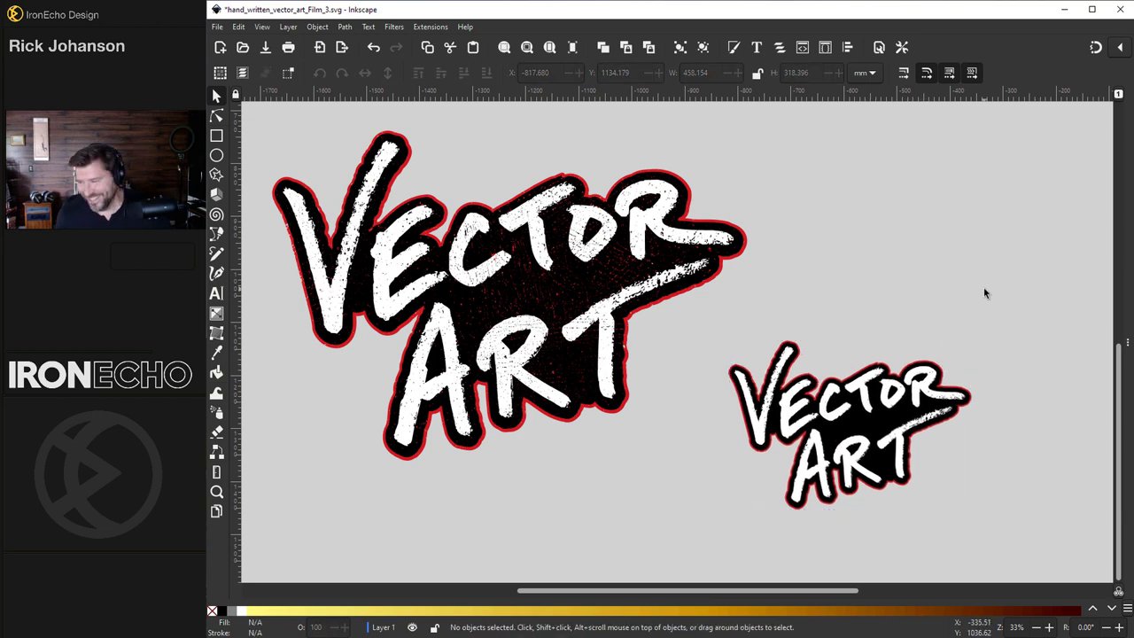